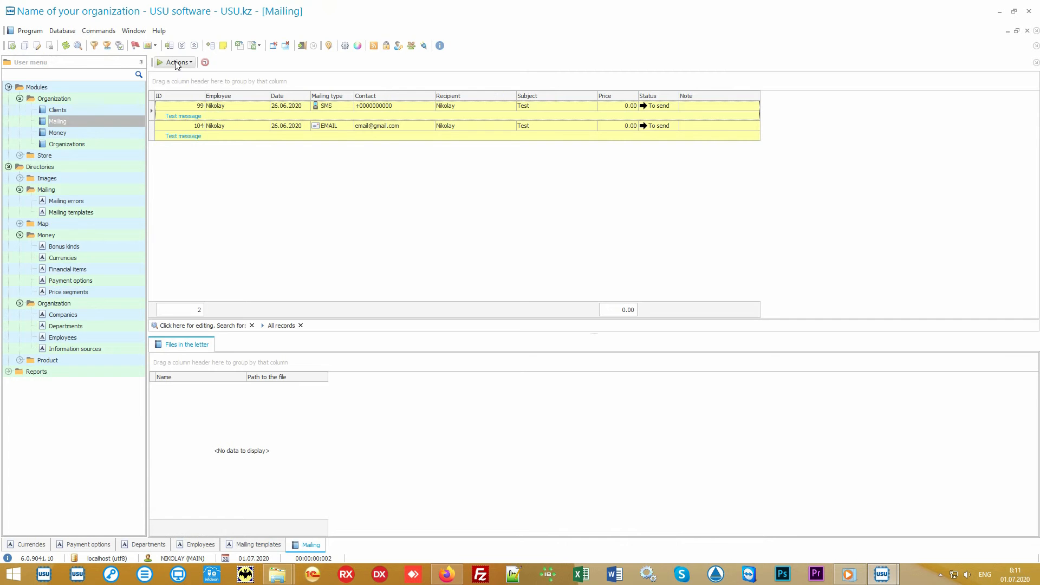
- Open the Run mailing window, switch on e-mail, voice call and Viber sending, and exit without running the mailing
{"action": "left_click", "coordinate": [177, 63]}
{"action": "left_click", "coordinate": [200, 76]}
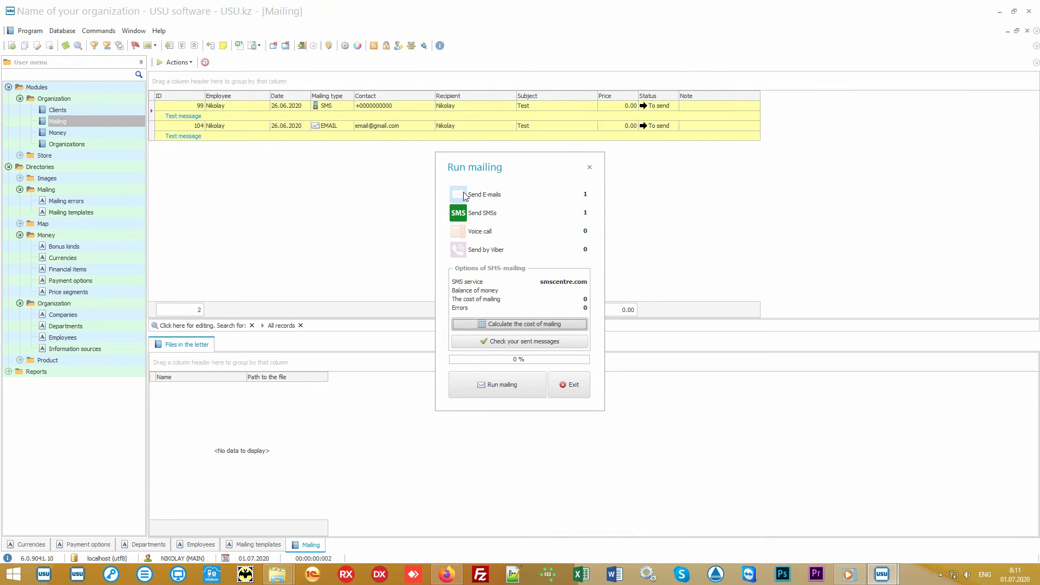
{"action": "left_click", "coordinate": [458, 193]}
{"action": "left_click", "coordinate": [459, 230]}
{"action": "left_click", "coordinate": [461, 254]}
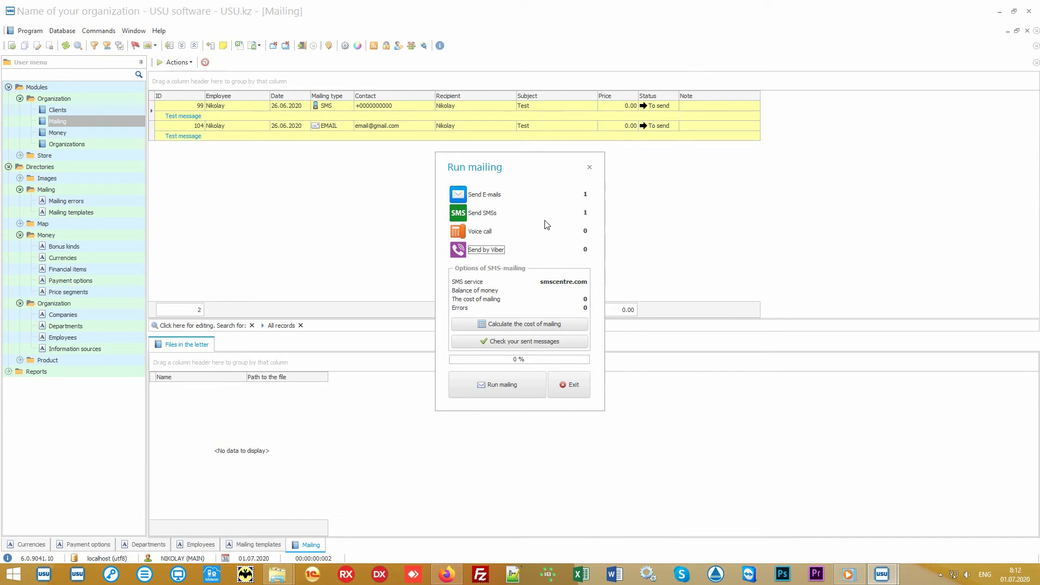
{"action": "left_click", "coordinate": [488, 233]}
{"action": "left_click", "coordinate": [577, 382]}
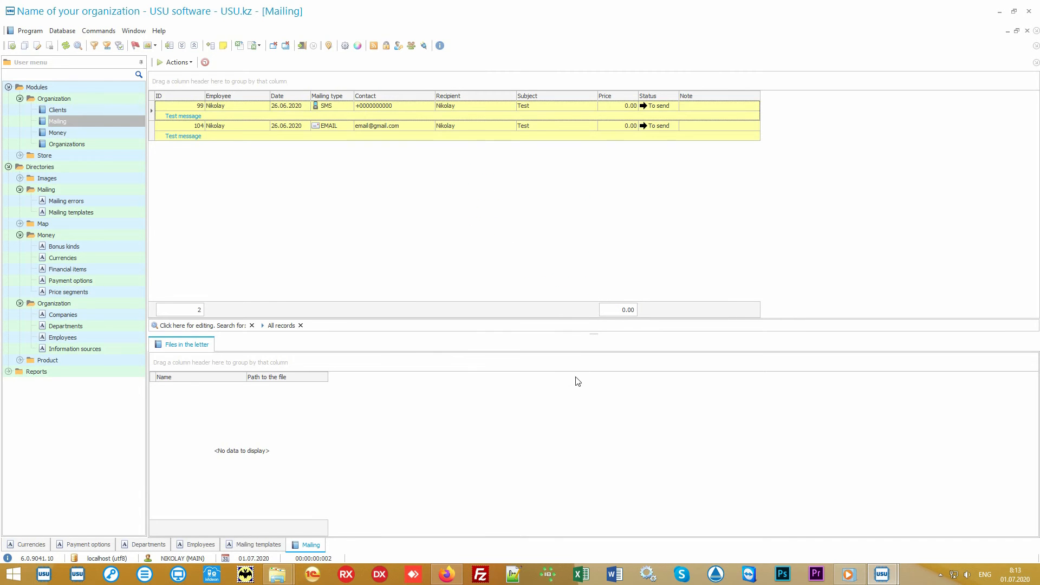
- Review the SMS and e-mail records in the mailing list, including their contact and recipient fields
{"action": "left_click", "coordinate": [424, 105]}
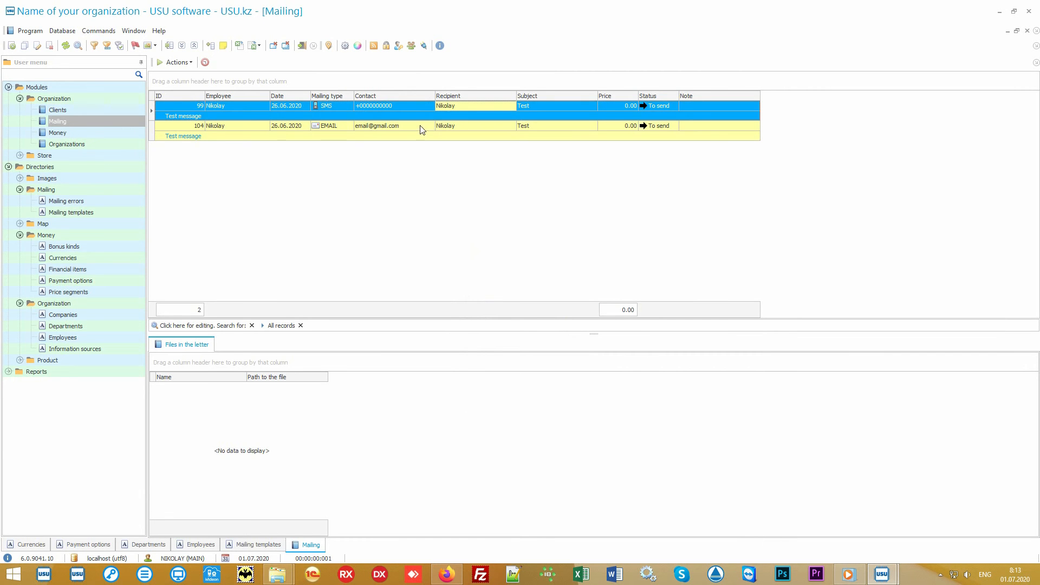
{"action": "left_click", "coordinate": [428, 127]}
{"action": "left_click", "coordinate": [488, 130]}
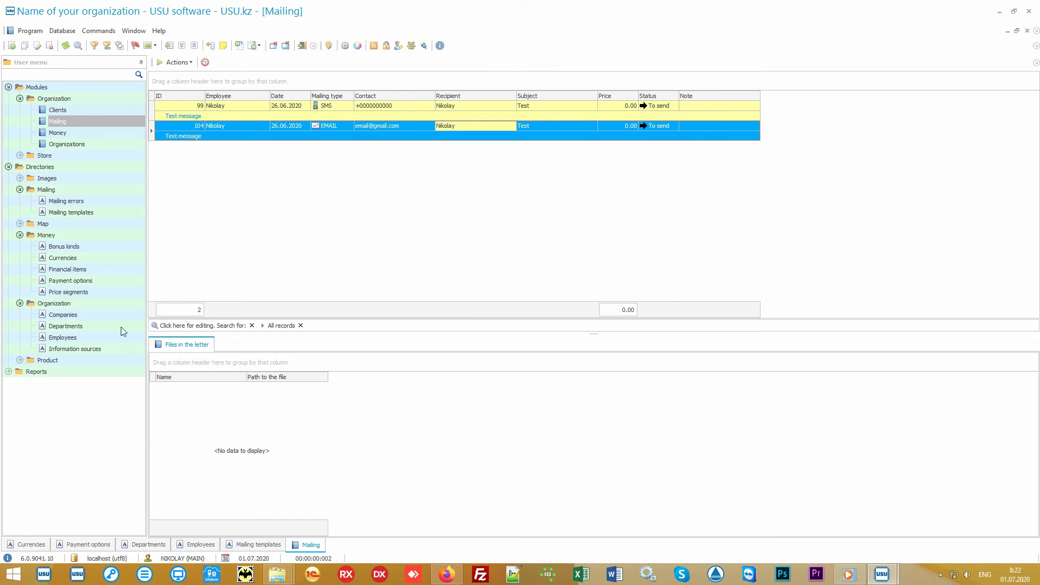
- Open the Product names directory and select the Some product record
{"action": "double_click", "coordinate": [84, 359]}
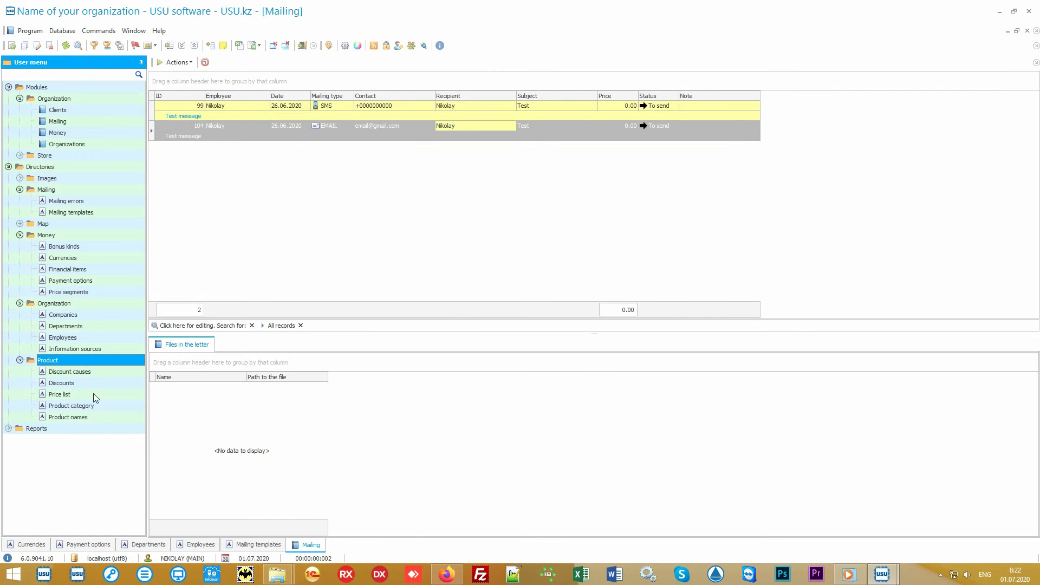
{"action": "double_click", "coordinate": [104, 417]}
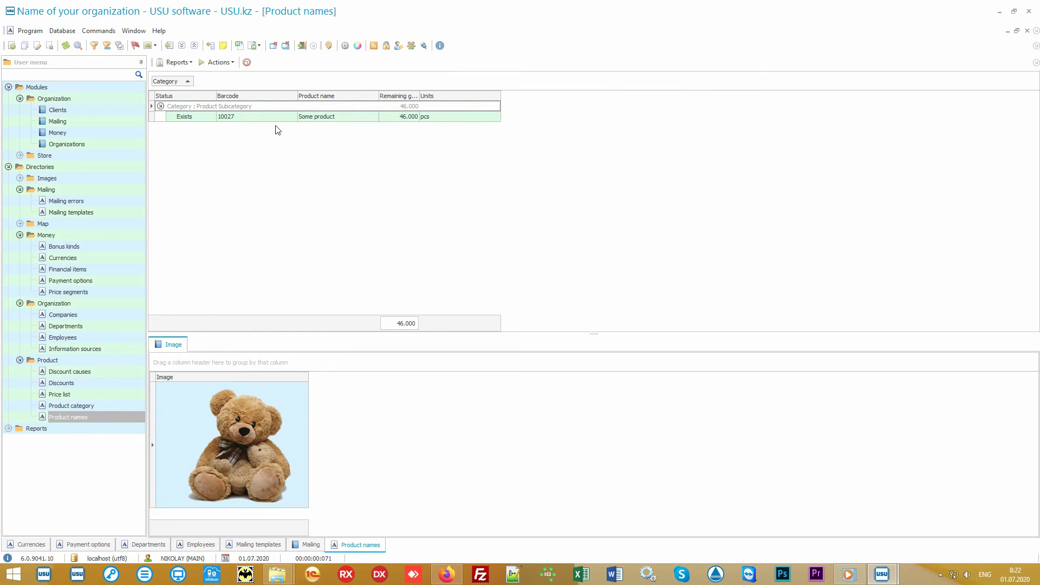
{"action": "left_click", "coordinate": [280, 120]}
{"action": "left_click", "coordinate": [358, 119]}
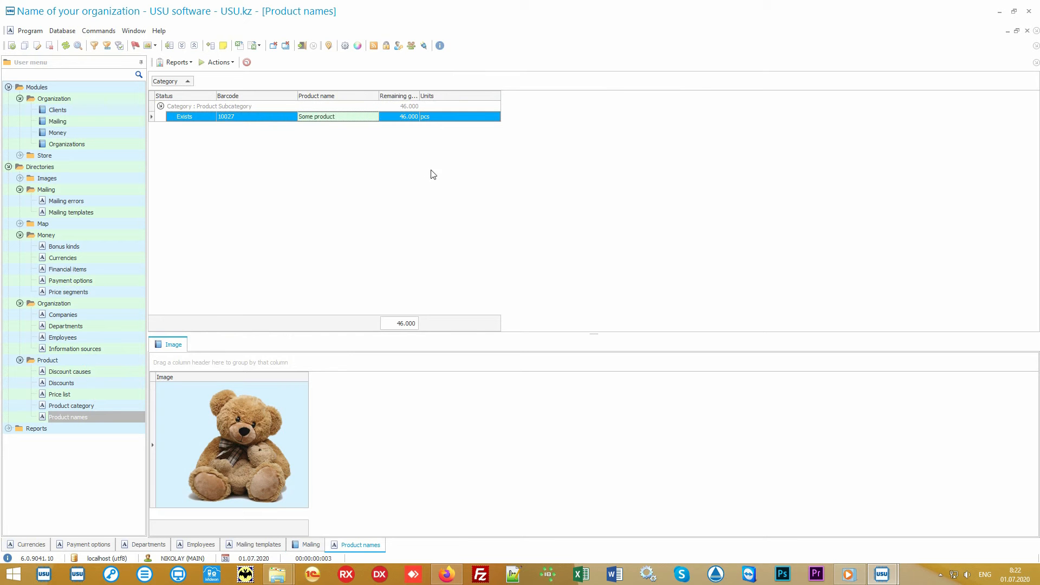
- Open the import wizard for Product names, check the available source formats, and quit the wizard
{"action": "right_click", "coordinate": [404, 153]}
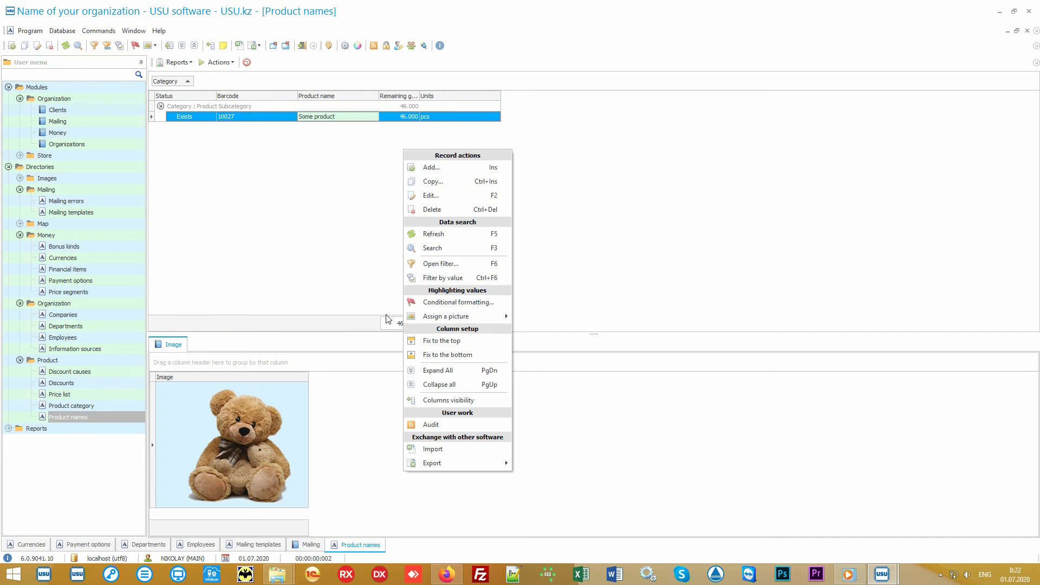
{"action": "left_click", "coordinate": [466, 453]}
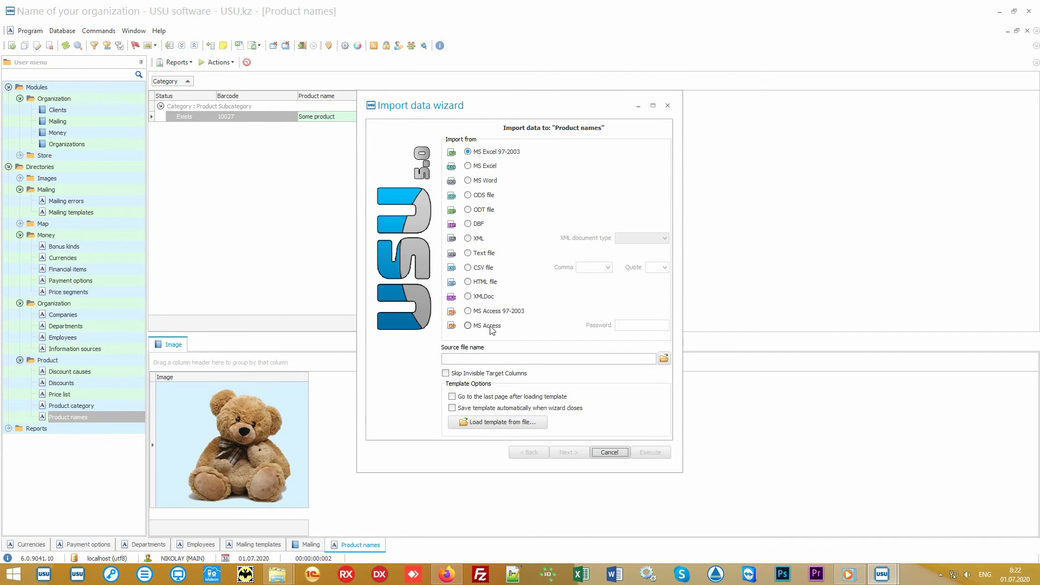
{"action": "left_click", "coordinate": [611, 453]}
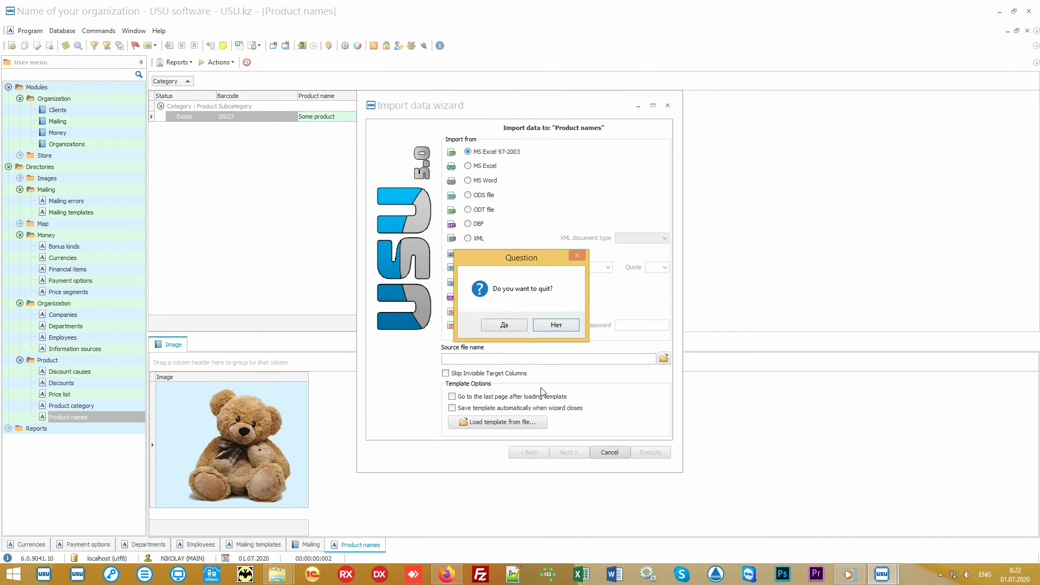
{"action": "left_click", "coordinate": [514, 328]}
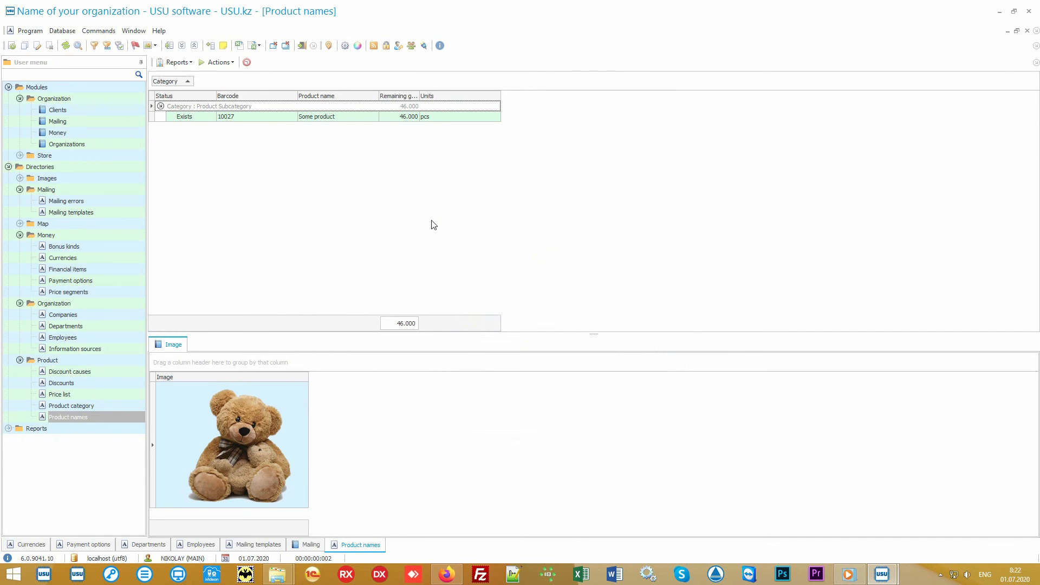
- Switch to Excel with Product names.xlsx and examine the import columns from Product Category to Selling price
{"action": "left_click", "coordinate": [1000, 11]}
{"action": "double_click", "coordinate": [520, 299]}
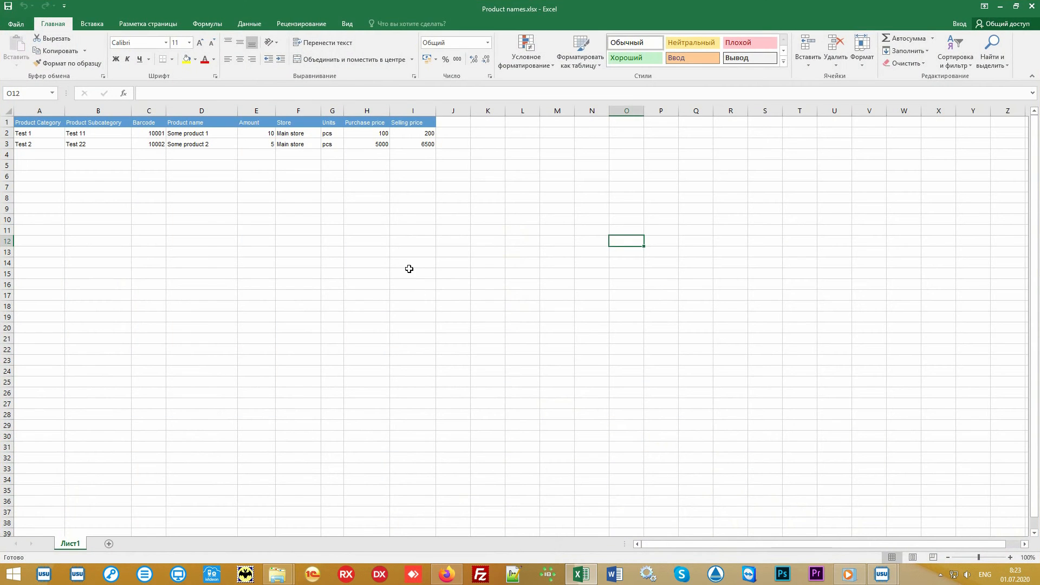
{"action": "left_click_drag", "start_coordinate": [422, 145], "coordinate": [36, 123]}
{"action": "left_click", "coordinate": [49, 111]}
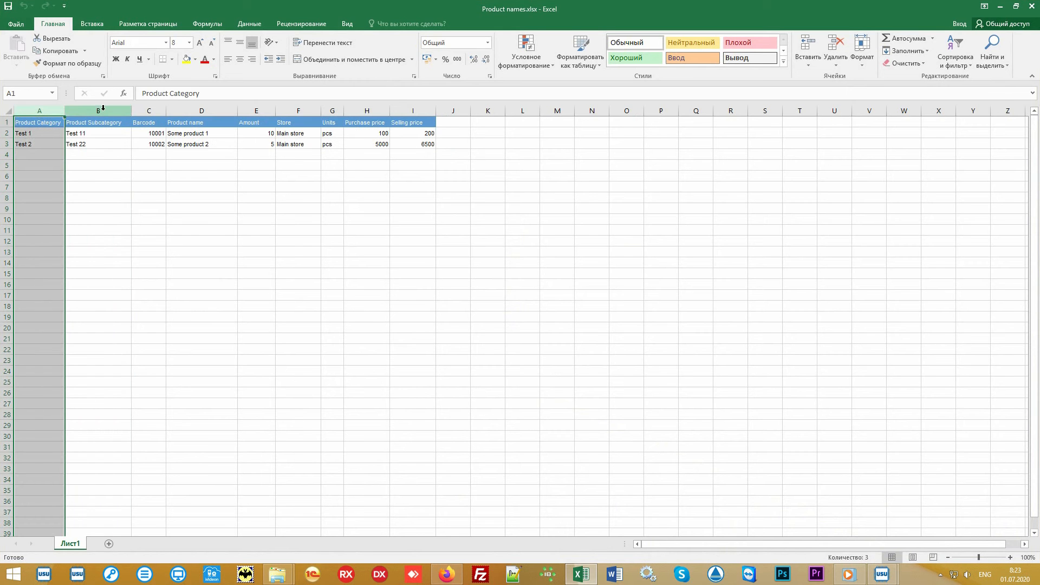
{"action": "left_click", "coordinate": [103, 108]}
{"action": "left_click", "coordinate": [149, 108]}
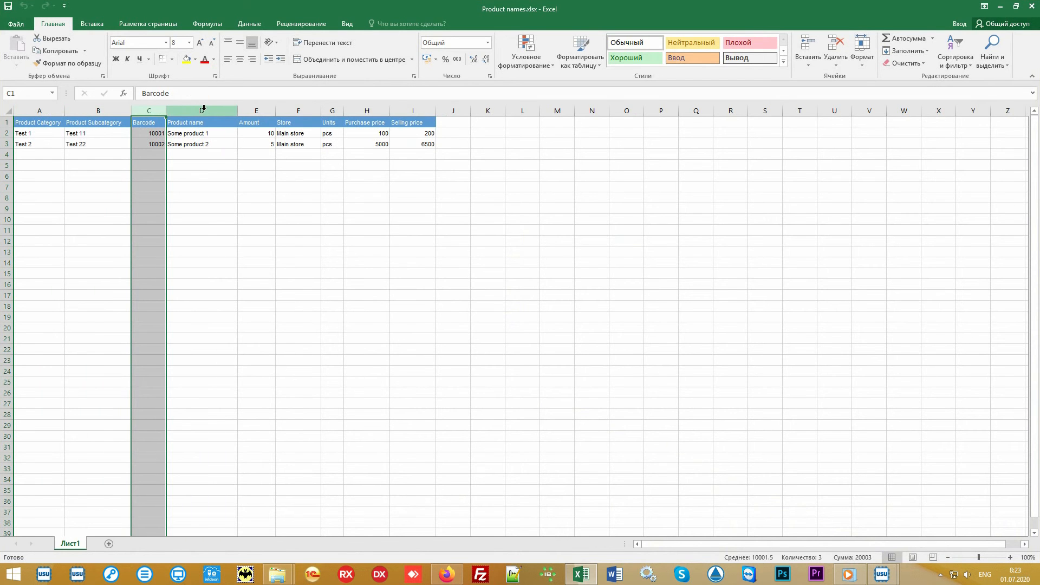
{"action": "left_click_drag", "start_coordinate": [204, 108], "coordinate": [436, 109]}
{"action": "left_click", "coordinate": [502, 222]}
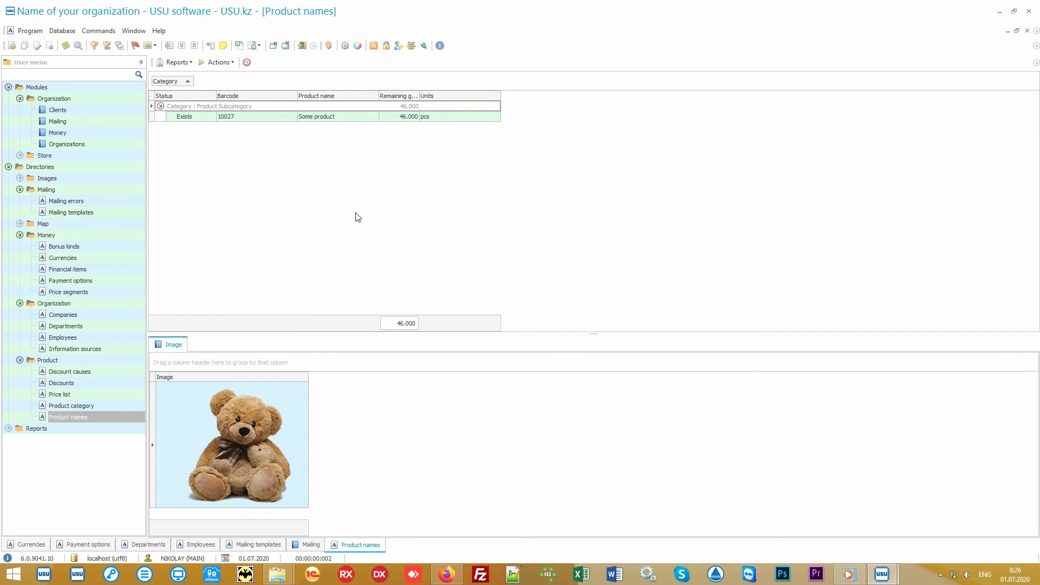
- Switch back to the USU software, open the Product module under Store, and inspect the Main store receipt and its product line
{"action": "left_click", "coordinate": [90, 155]}
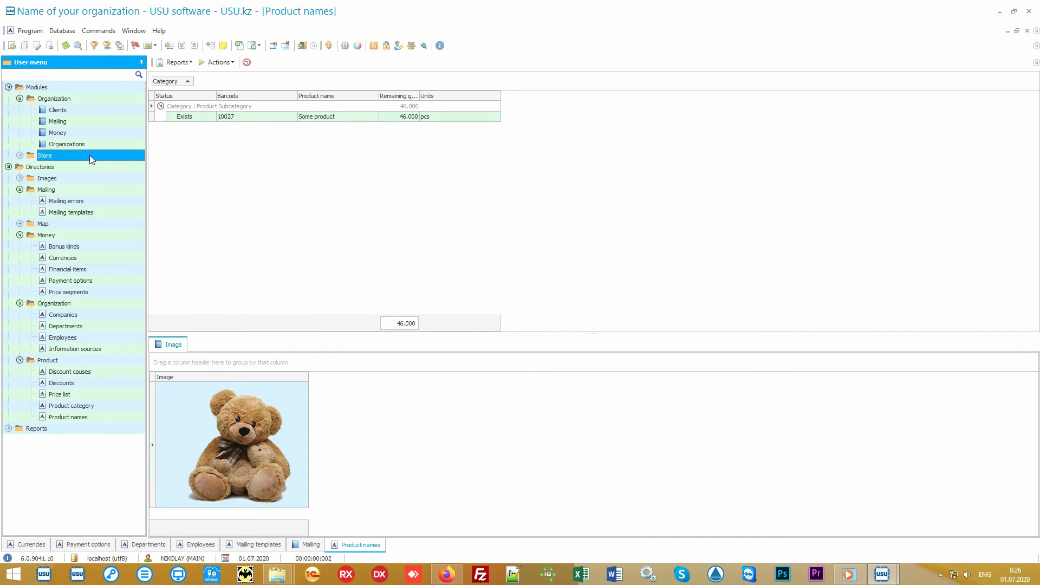
{"action": "double_click", "coordinate": [89, 155]}
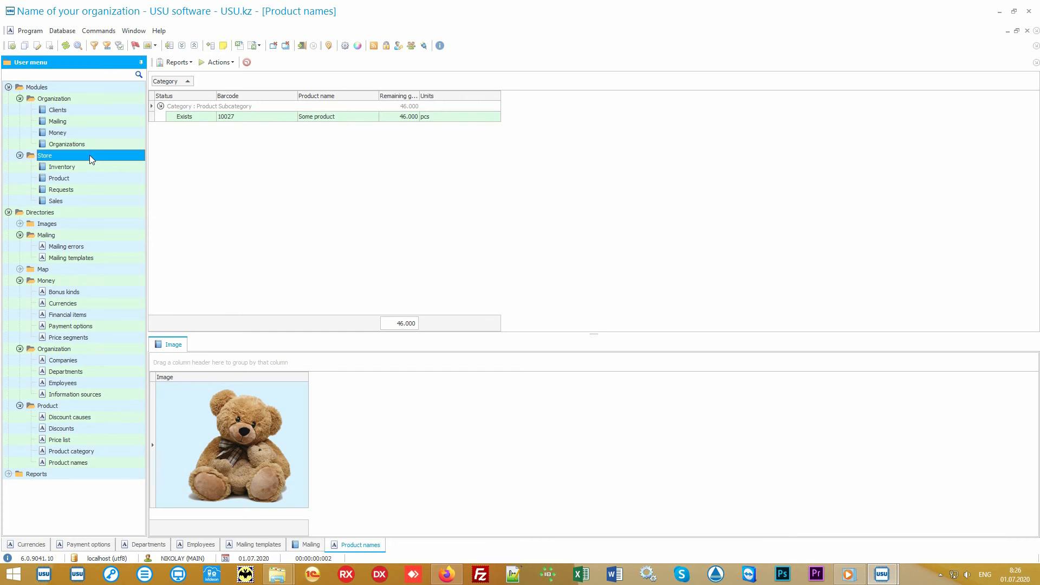
{"action": "left_click", "coordinate": [99, 177]}
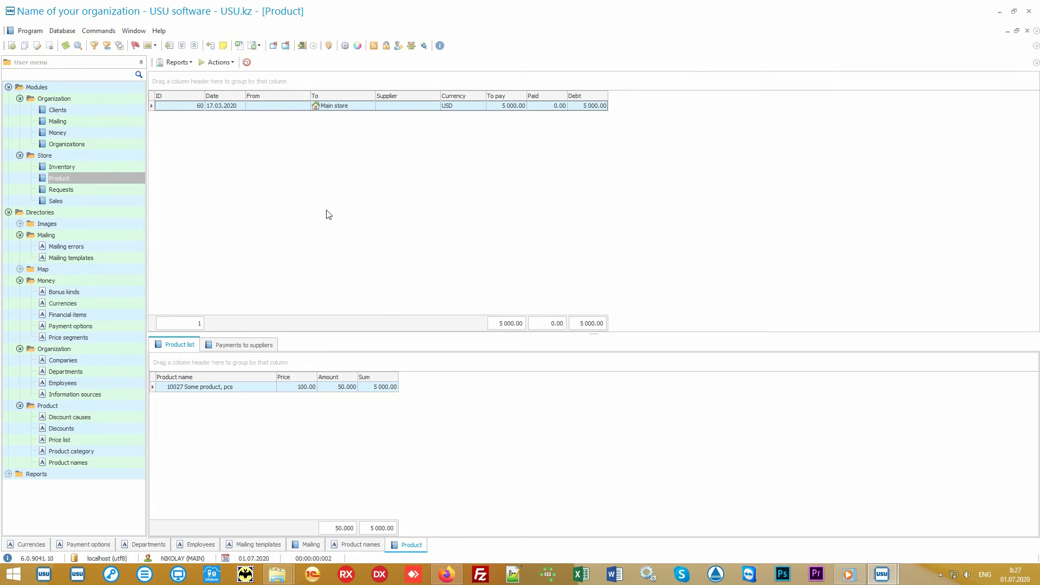
{"action": "left_click", "coordinate": [359, 106]}
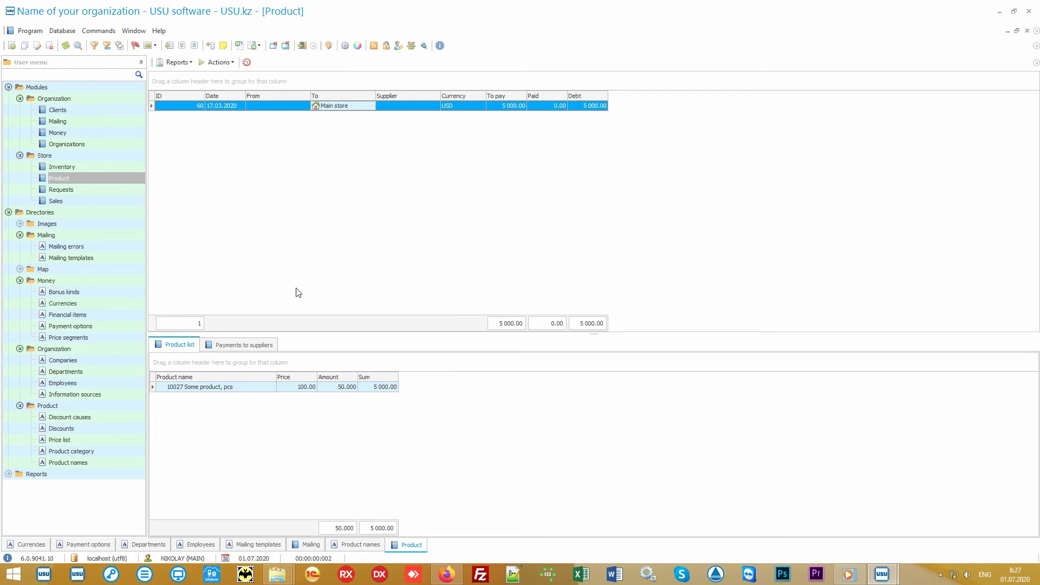
{"action": "left_click", "coordinate": [246, 388]}
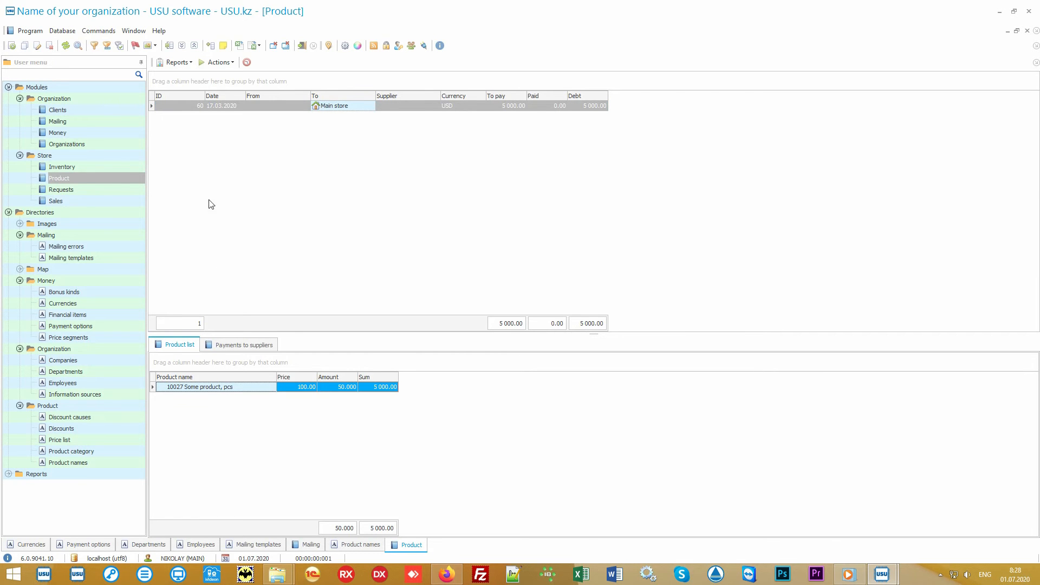
- Generate the Label set report for the Main store receipt, view the barcode labels, and close the report
{"action": "left_click", "coordinate": [187, 63]}
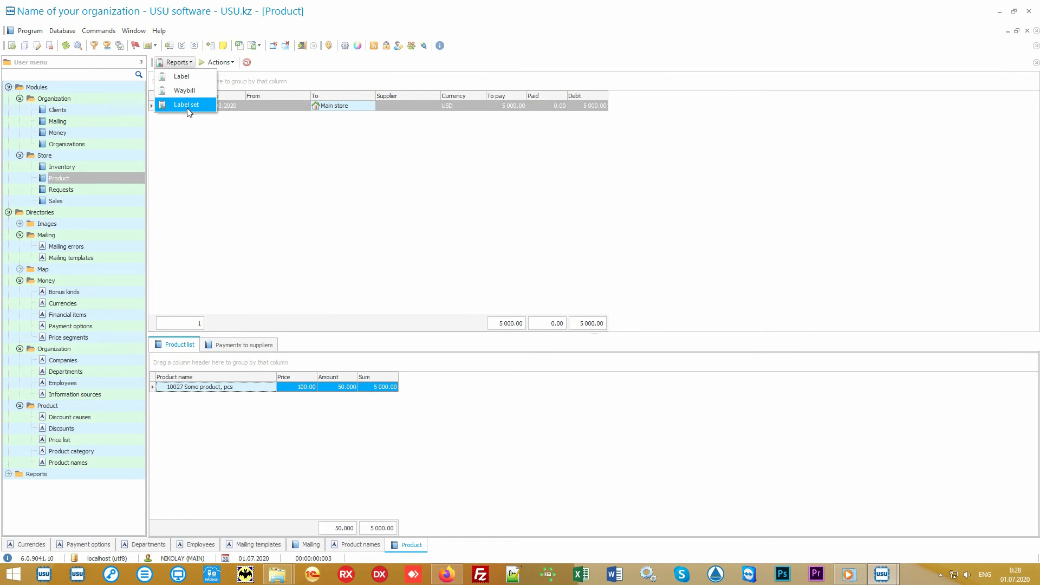
{"action": "left_click", "coordinate": [205, 107]}
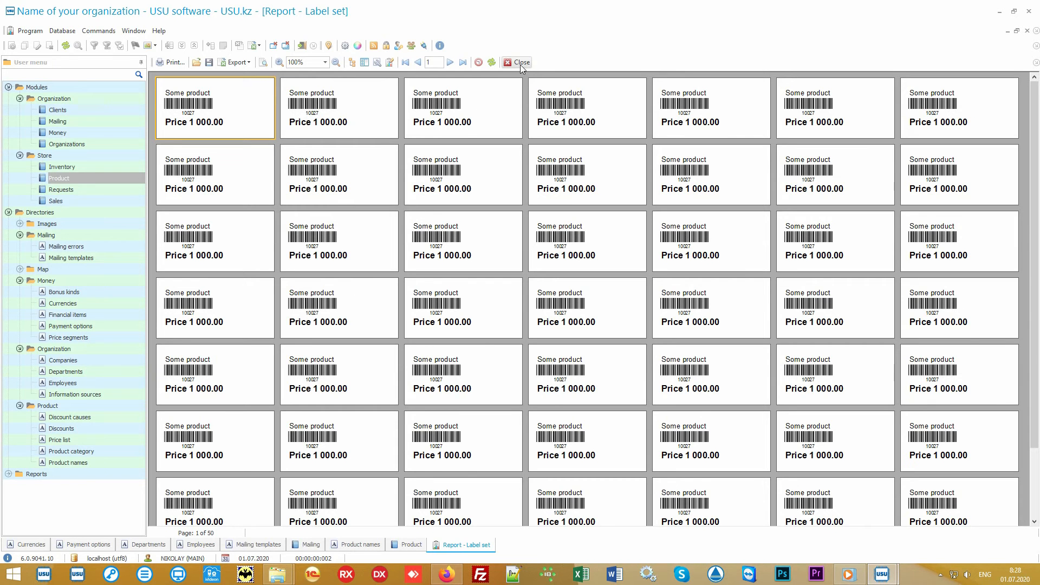
{"action": "left_click", "coordinate": [520, 62]}
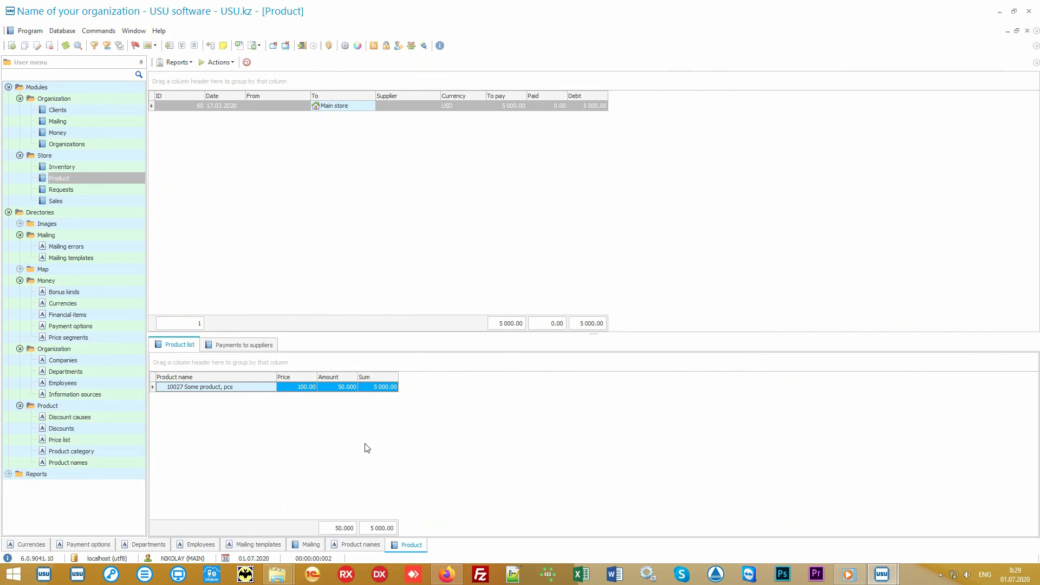
- Generate the Records report for Some product in the Product names directory, view it enlarged, and close it
{"action": "left_click", "coordinate": [106, 465]}
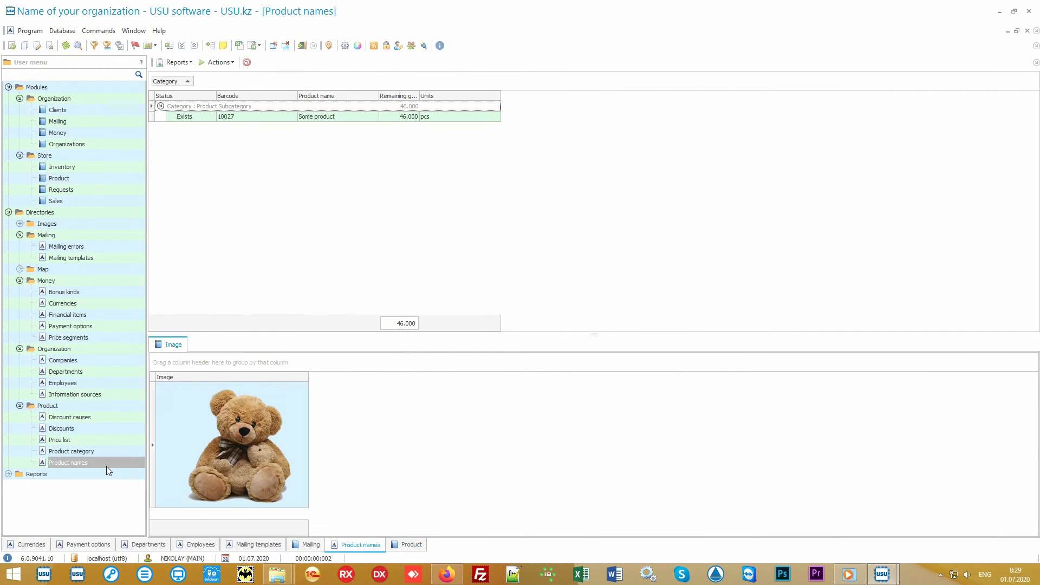
{"action": "left_click", "coordinate": [337, 117]}
{"action": "left_click", "coordinate": [176, 62]}
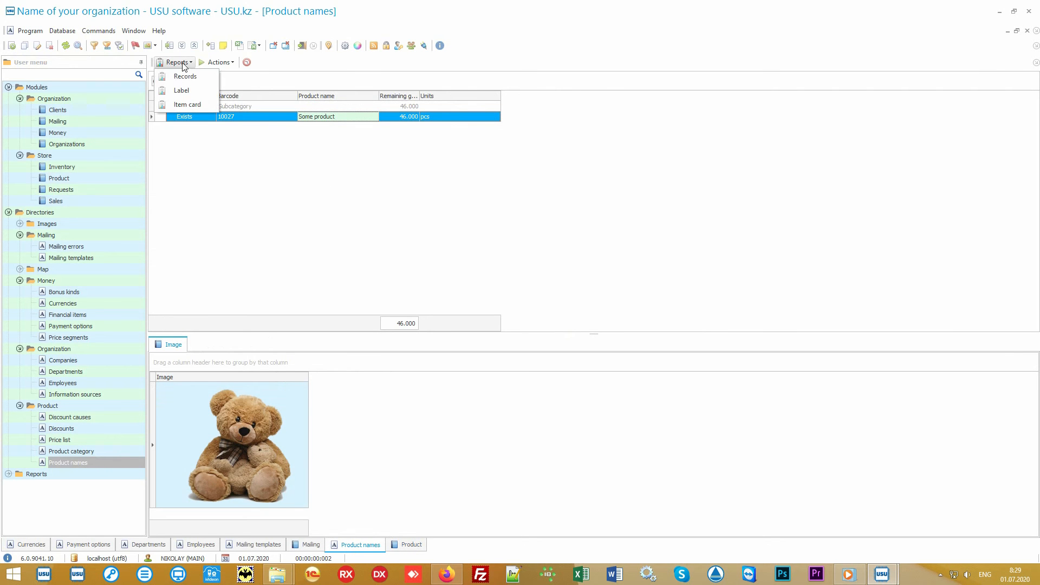
{"action": "left_click", "coordinate": [203, 77]}
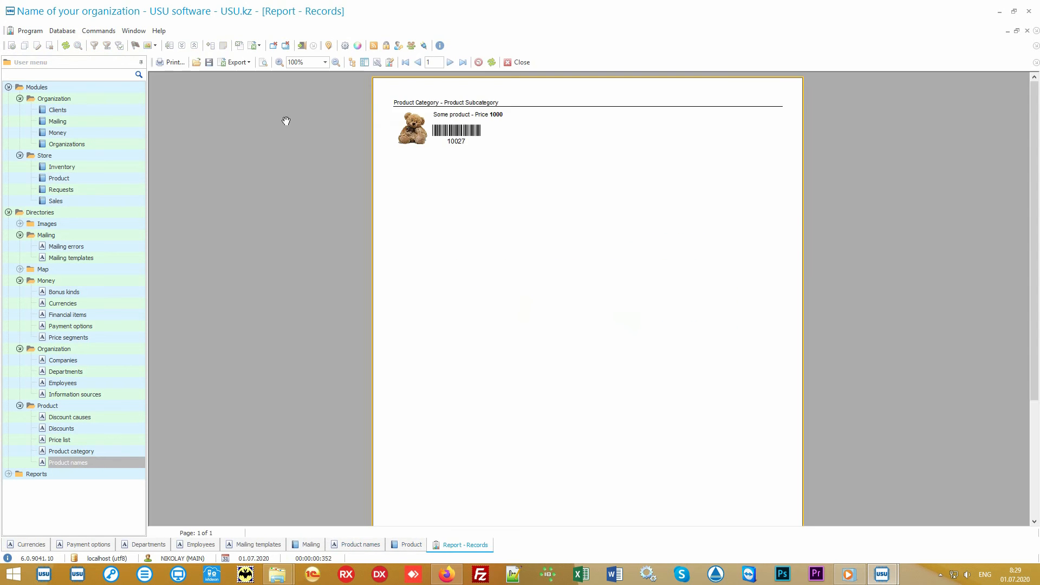
{"action": "scroll", "coordinate": [502, 212], "scroll_direction": "up", "scroll_amount": 2, "text": "ctrl"}
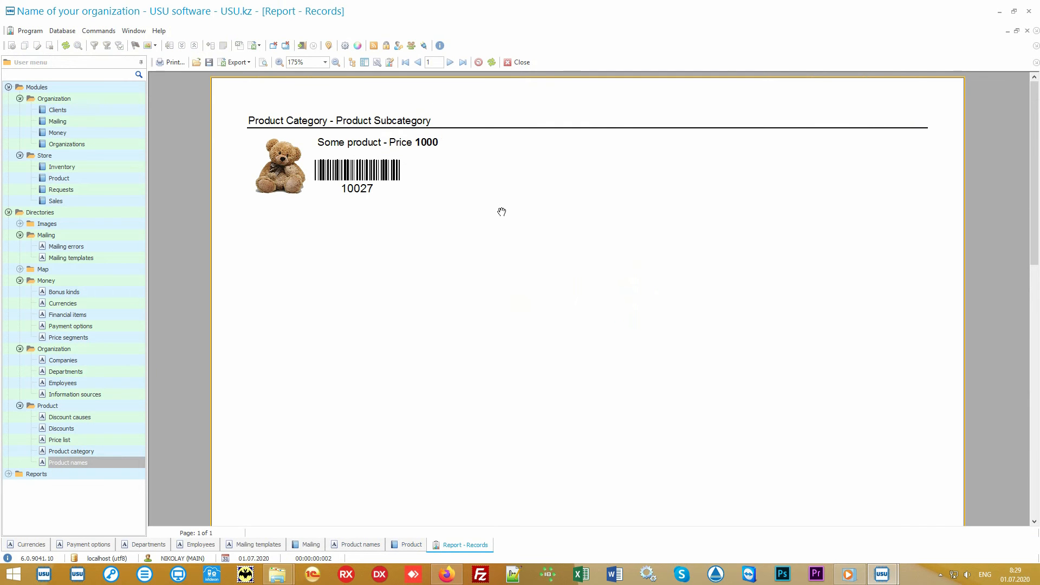
{"action": "left_click", "coordinate": [511, 63]}
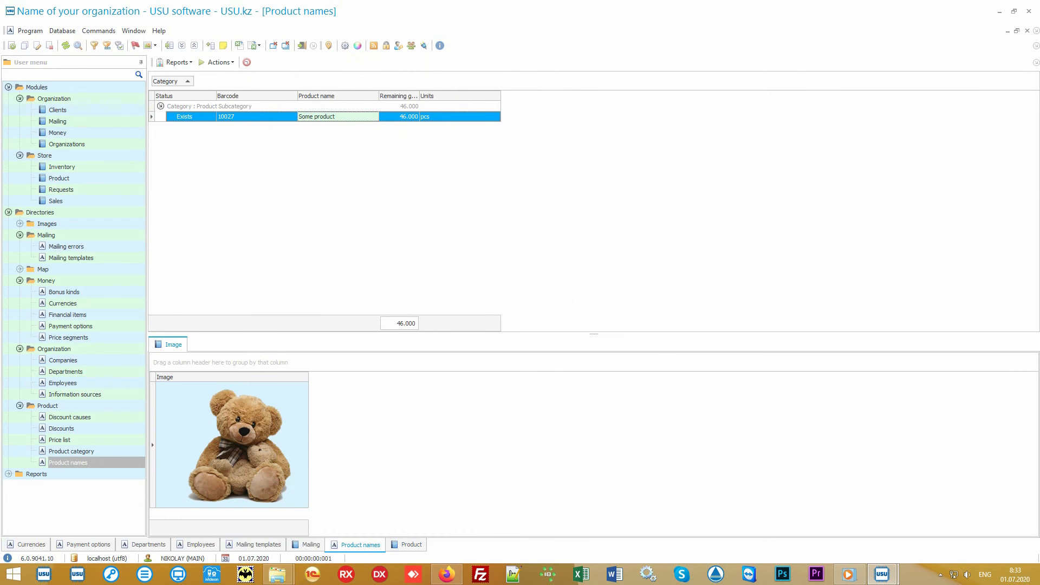
- Return to the Product module and compare the Main store receipt with the transfer from Main store to Branch 1
{"action": "left_click", "coordinate": [122, 180]}
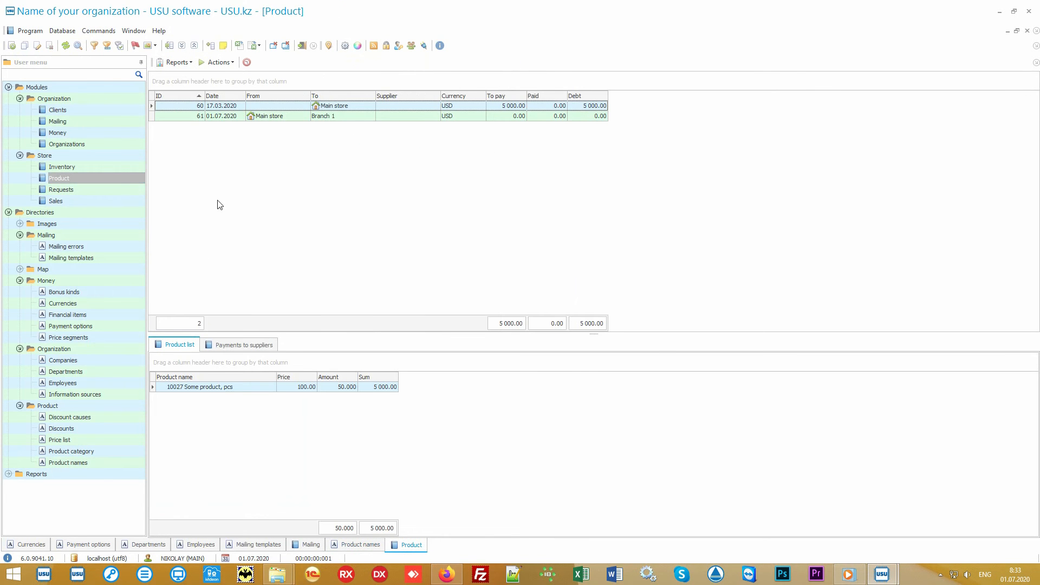
{"action": "left_click", "coordinate": [358, 109]}
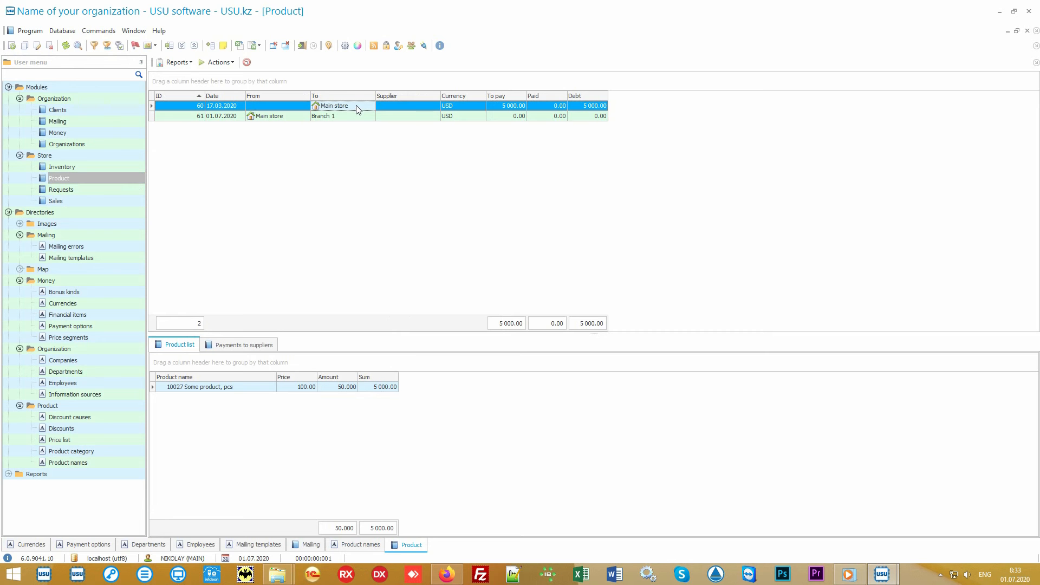
{"action": "left_click", "coordinate": [290, 120]}
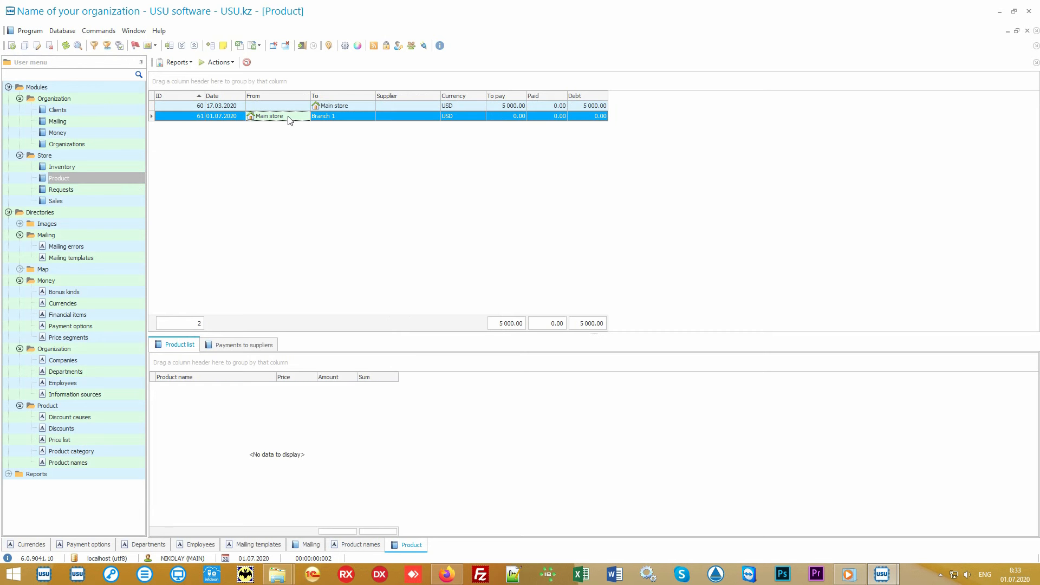
{"action": "left_click", "coordinate": [343, 118]}
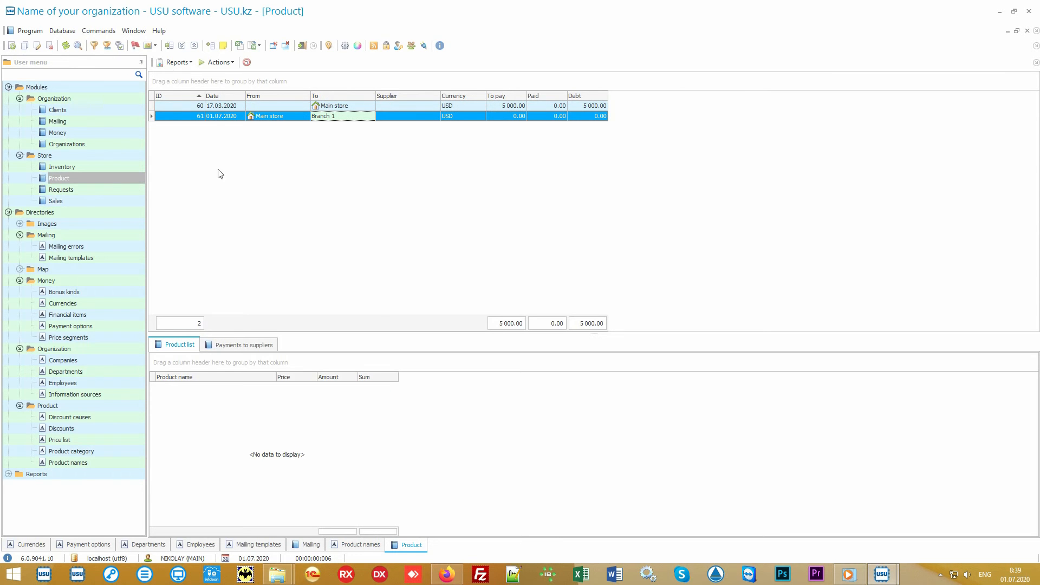
- Open the Sales module under Store and review the criteria and options of its data search form
{"action": "left_click", "coordinate": [103, 202]}
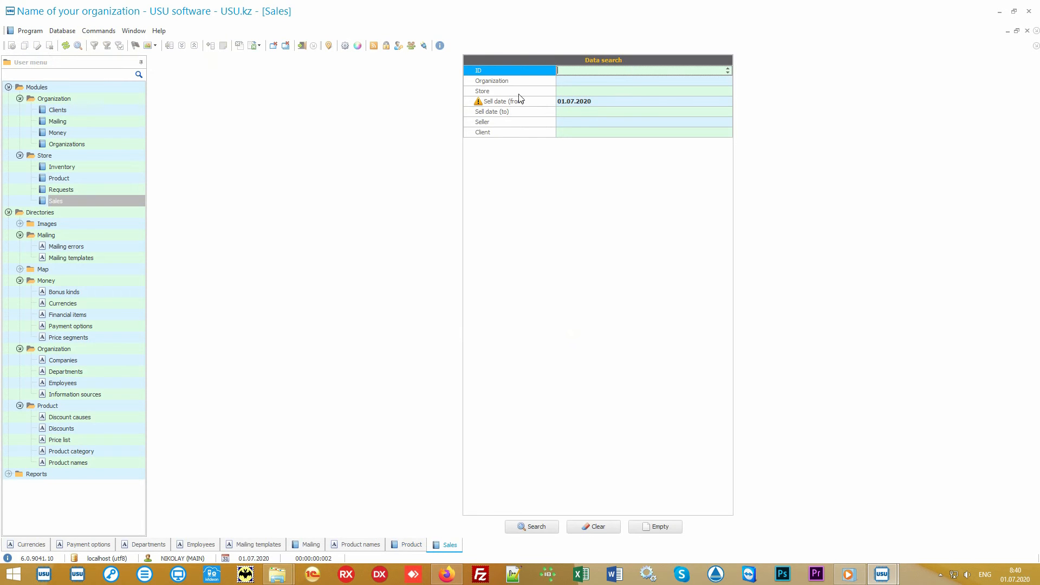
{"action": "mouse_move", "coordinate": [529, 81]}
{"action": "left_mouse_down"}
{"action": "mouse_move", "coordinate": [523, 139]}
{"action": "mouse_move", "coordinate": [520, 69]}
{"action": "left_mouse_up"}
{"action": "left_click", "coordinate": [604, 529]}
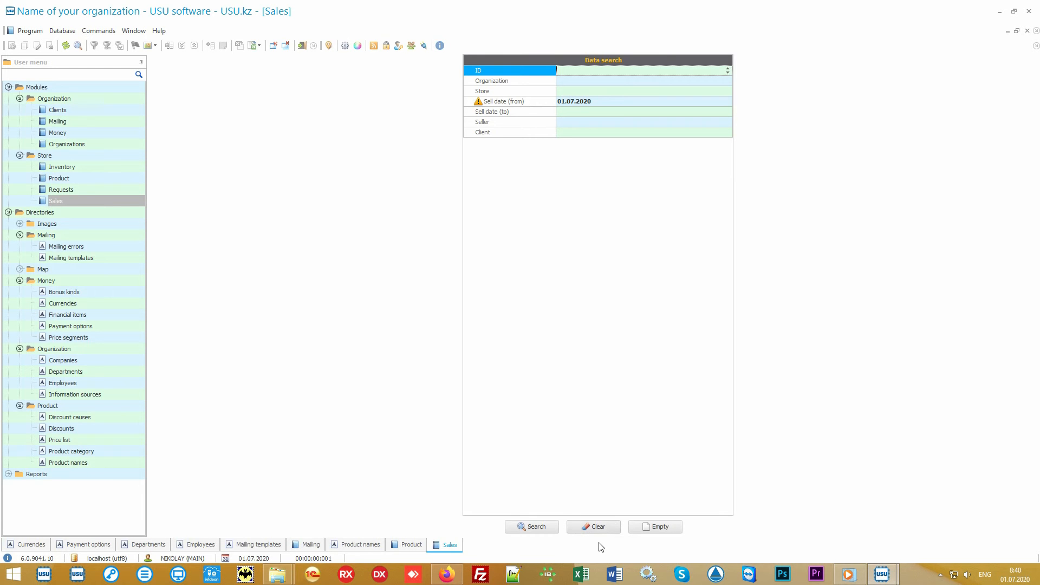
- Run the sales search with sell date from 01.07.2020, and start a new sale in the Sell window
{"action": "left_click", "coordinate": [542, 529]}
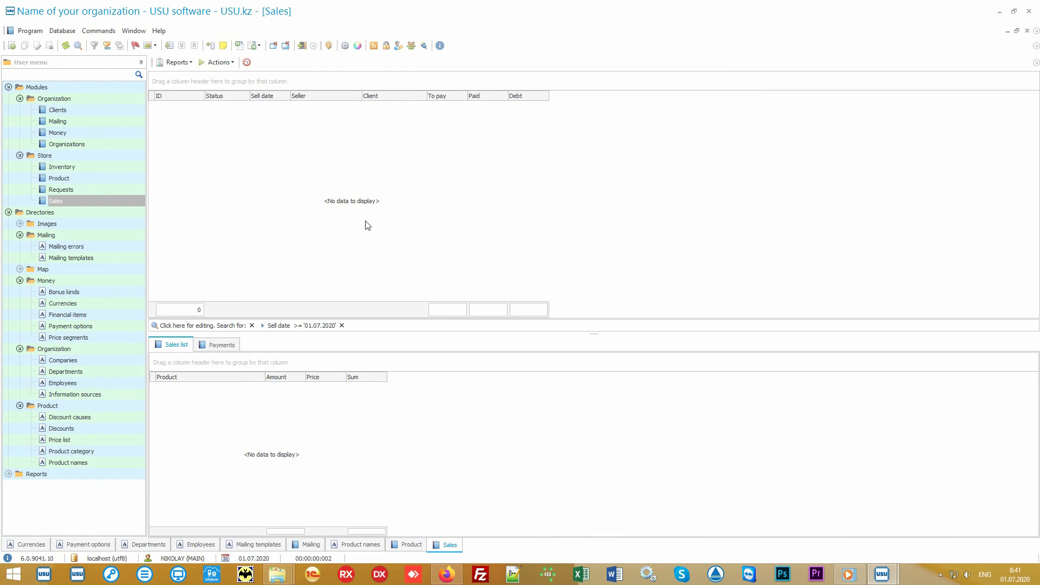
{"action": "left_click", "coordinate": [220, 63]}
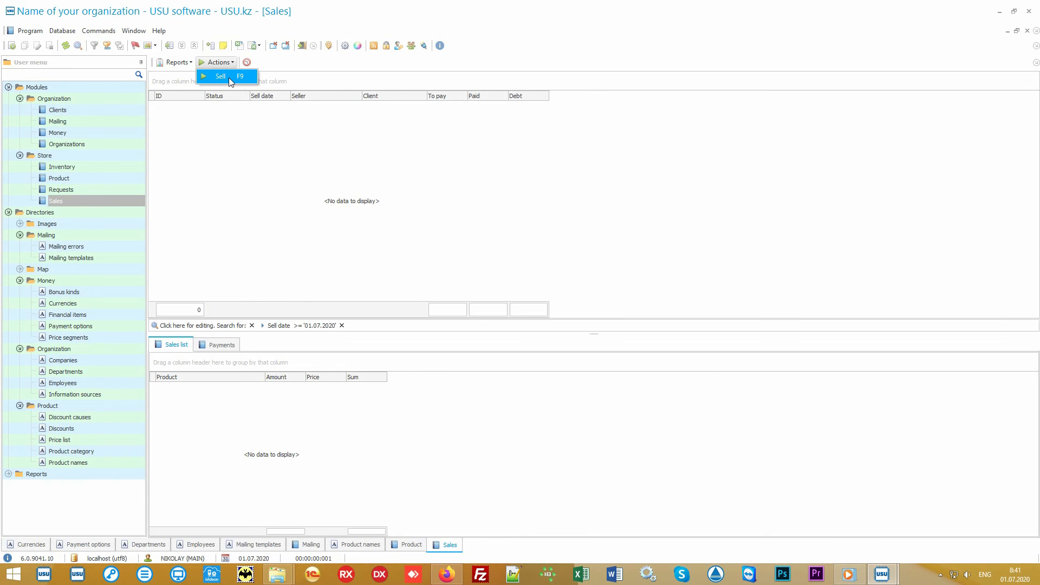
{"action": "left_click", "coordinate": [228, 76]}
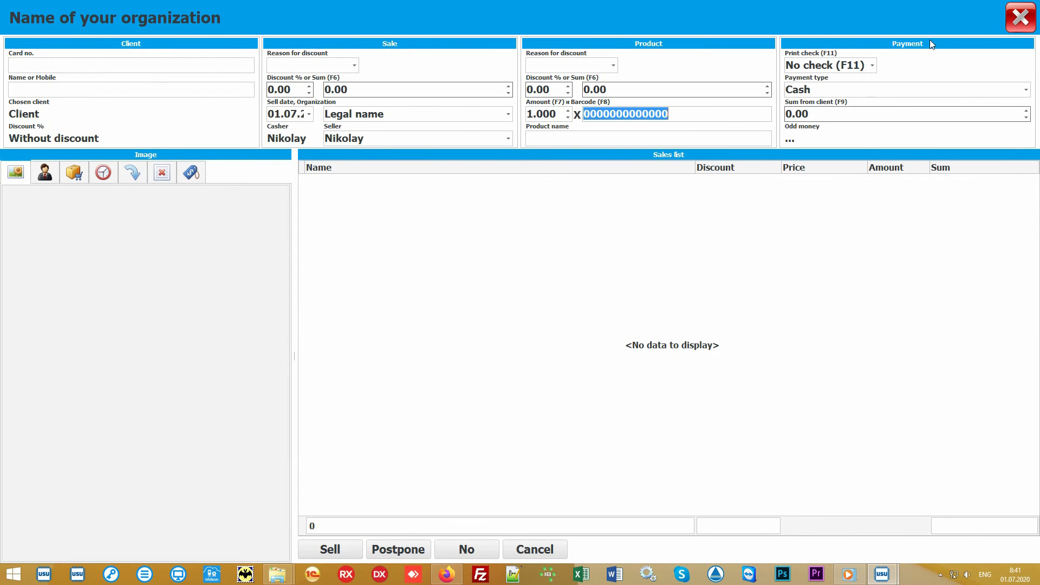
{"action": "left_click", "coordinate": [474, 272]}
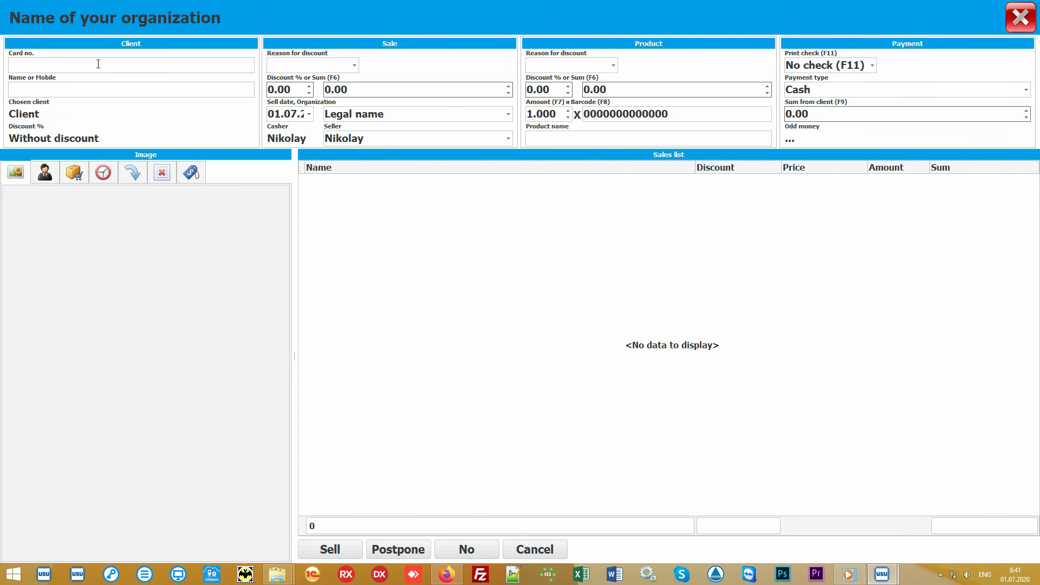
- Assign the client to the sale by entering the client's card number
{"action": "left_click", "coordinate": [82, 64]}
{"action": "type", "text": "111"}
{"action": "key", "text": "Return"}
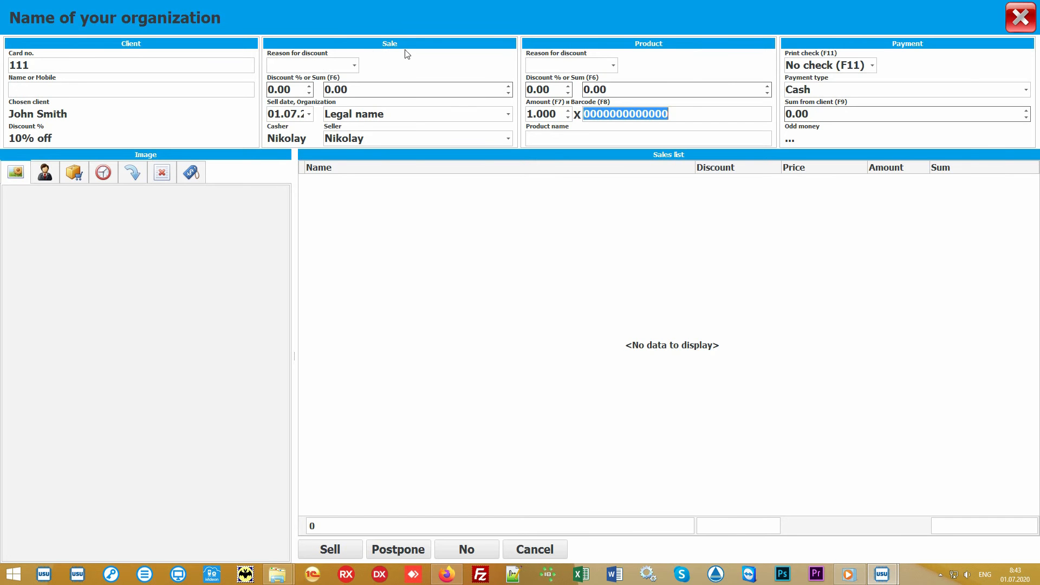
- Review the organization and seller choices for the sale, keeping Legal name and the current seller
{"action": "left_click", "coordinate": [508, 115]}
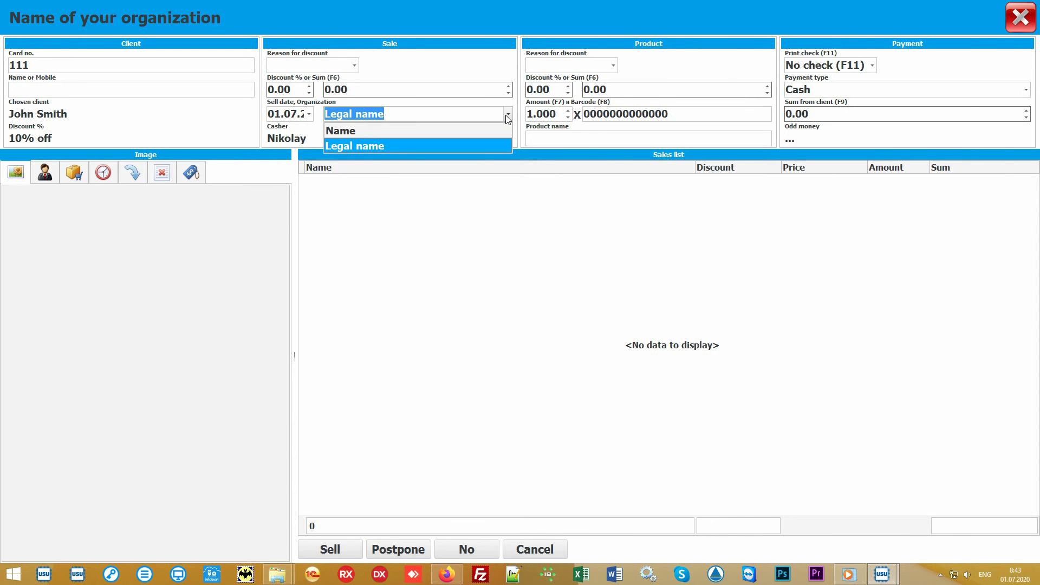
{"action": "left_click", "coordinate": [508, 118]}
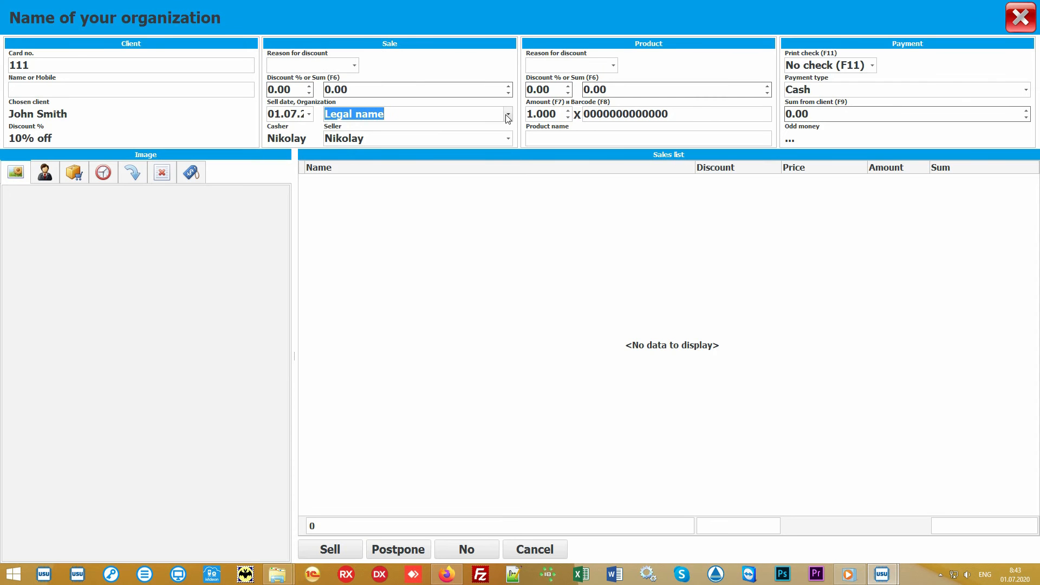
{"action": "left_click", "coordinate": [508, 138]}
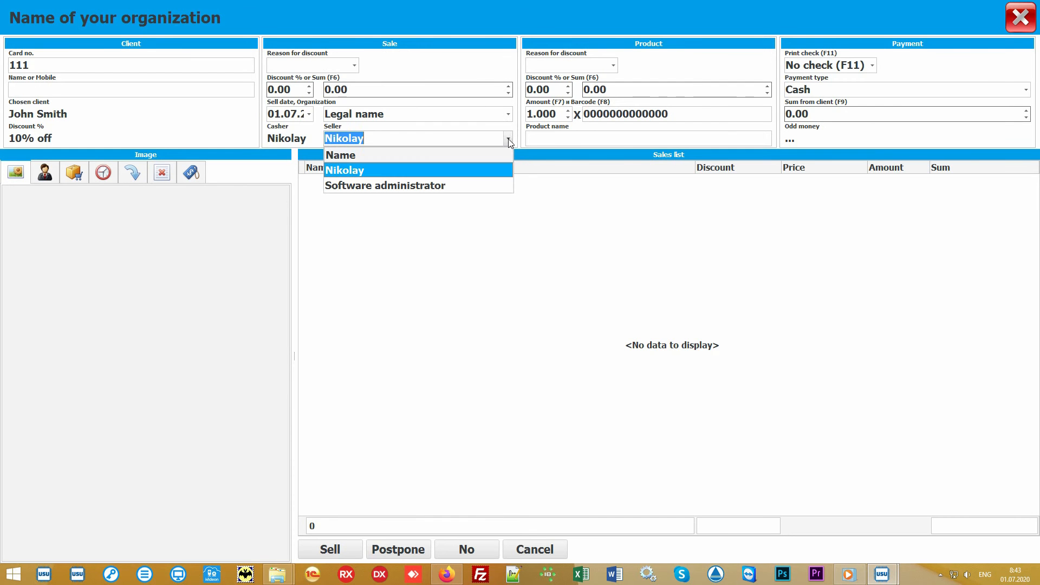
{"action": "left_click", "coordinate": [480, 170]}
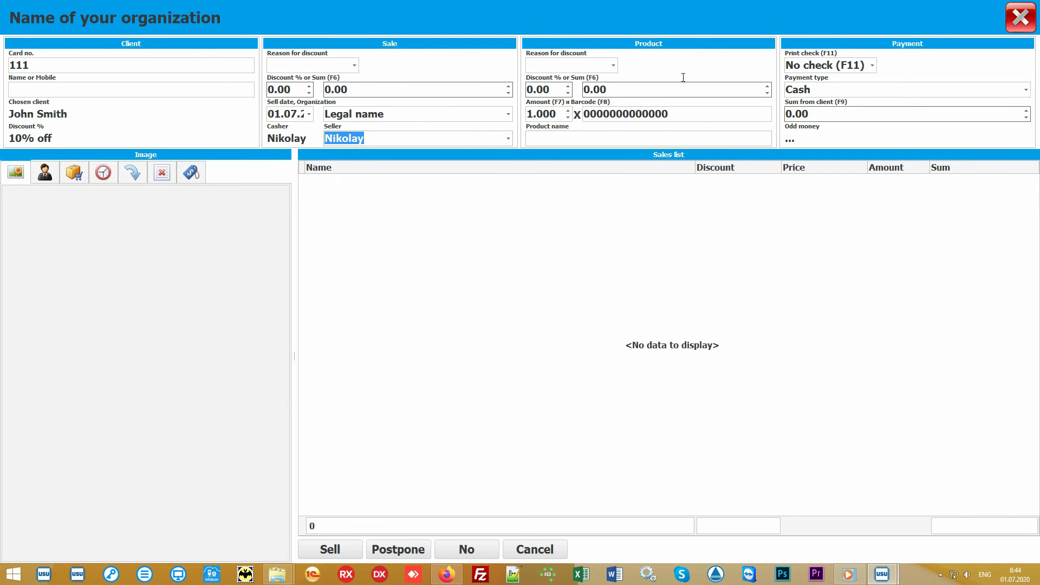
- Add one piece of Some product to the sales list by its barcode 10027
{"action": "left_click", "coordinate": [697, 112]}
{"action": "type", "text": "100"}
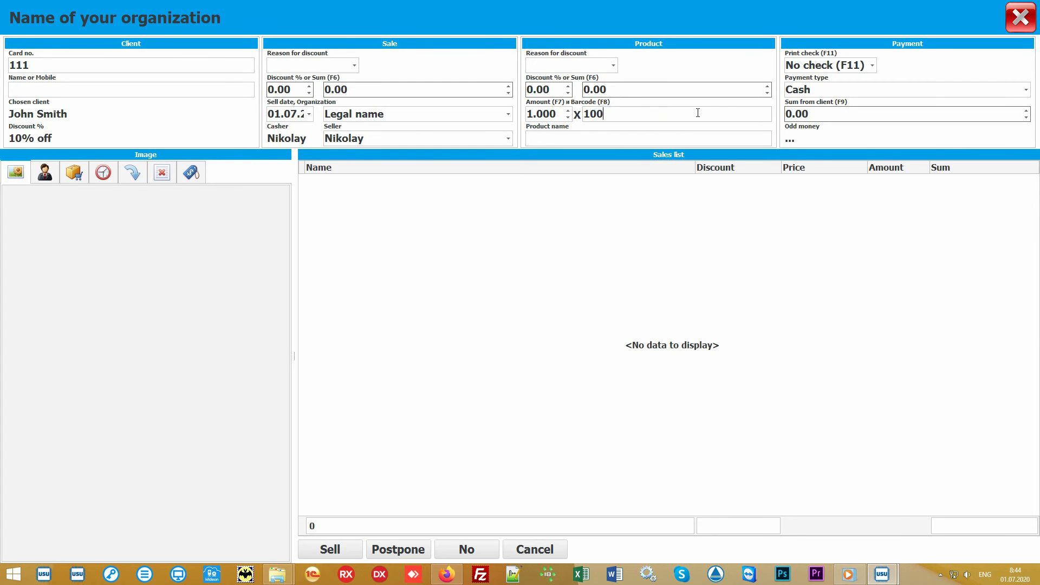
{"action": "type", "text": "27"}
{"action": "key", "text": "Return"}
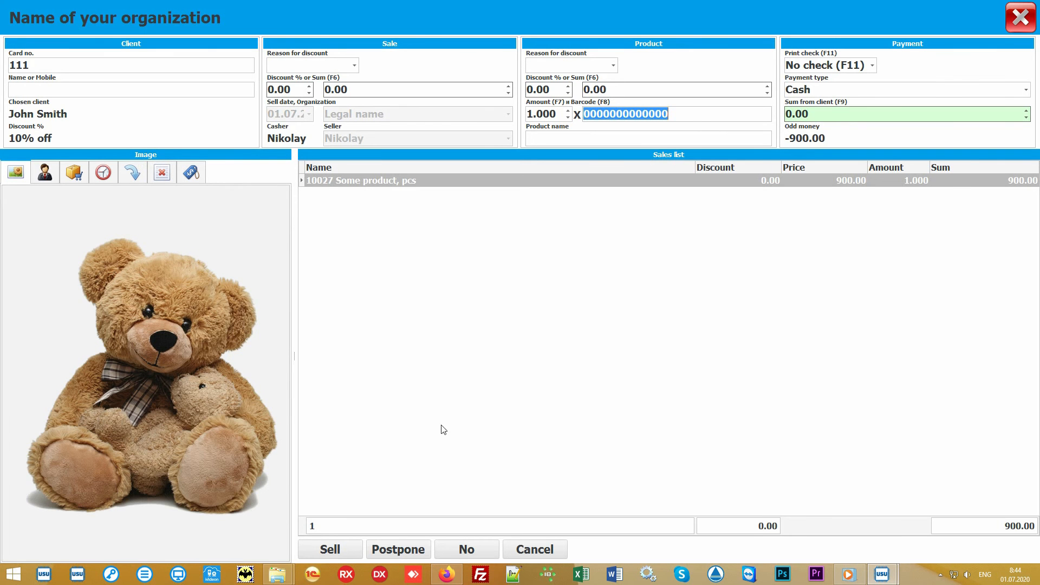
{"action": "left_click", "coordinate": [506, 351]}
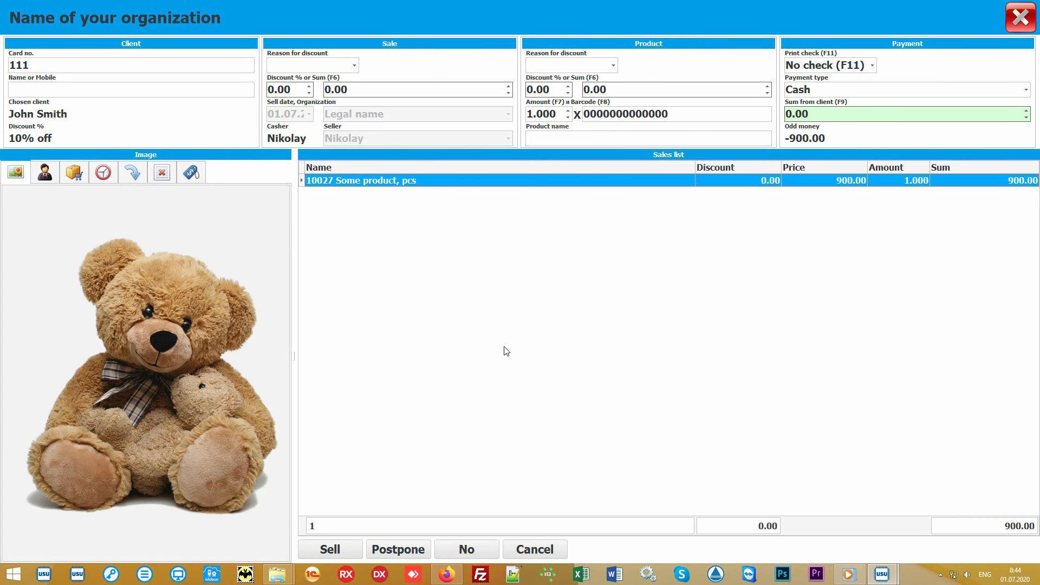
- Examine the product name search field and the product selection list with photos for the Main store
{"action": "left_click", "coordinate": [577, 136]}
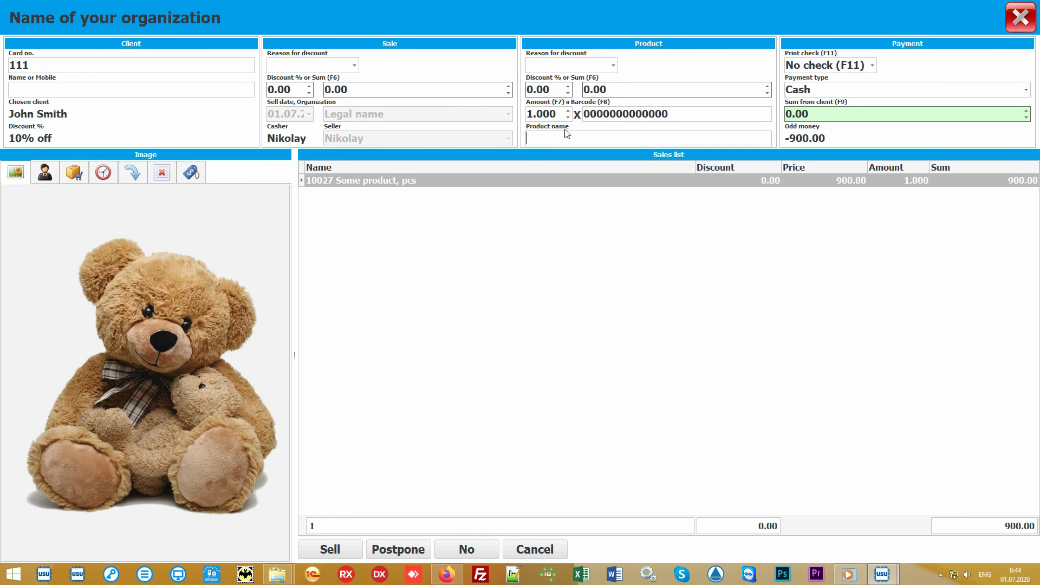
{"action": "left_click", "coordinate": [74, 174]}
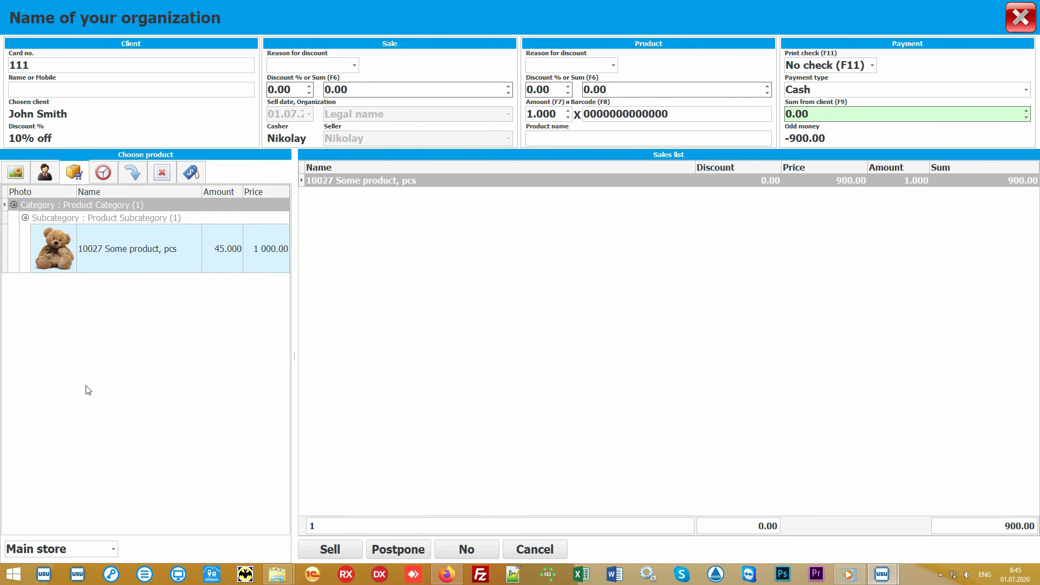
{"action": "left_click", "coordinate": [169, 358]}
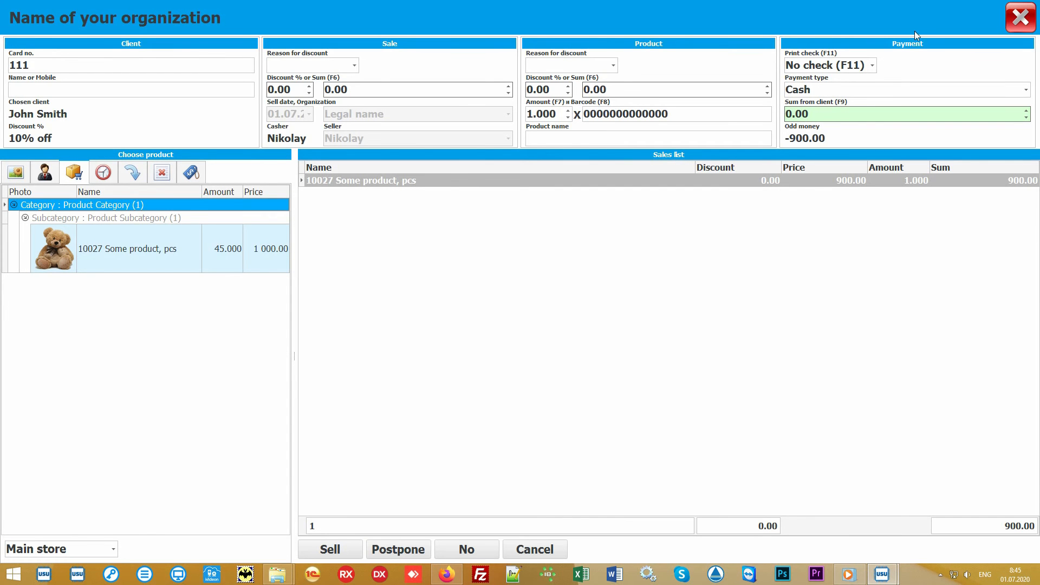
- Set the sum received from the client to 1000, keeping Cash as the payment type
{"action": "left_click", "coordinate": [853, 115]}
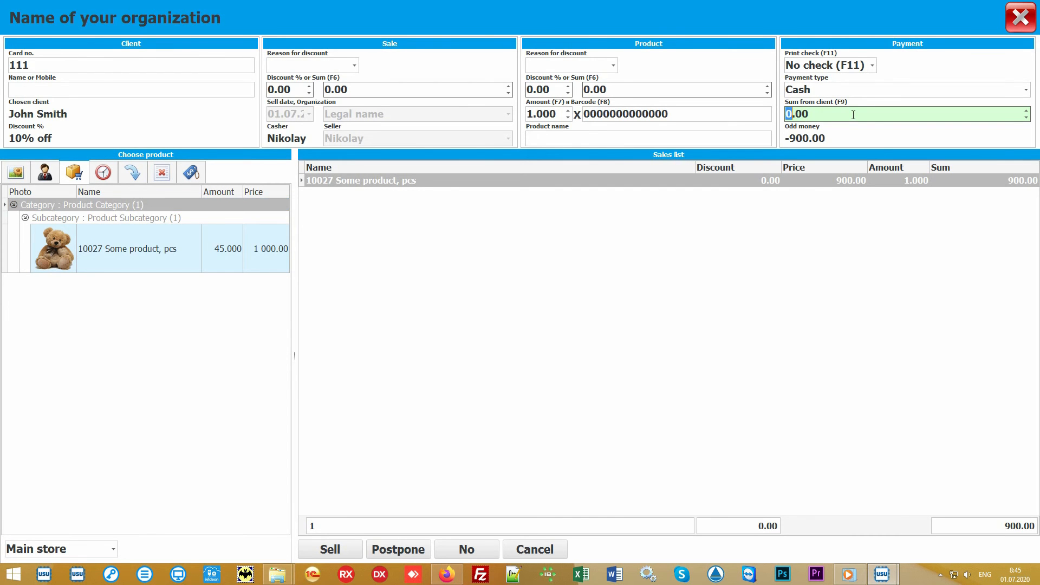
{"action": "type", "text": "1000"}
{"action": "left_click", "coordinate": [1029, 95]}
{"action": "left_click", "coordinate": [1029, 93]}
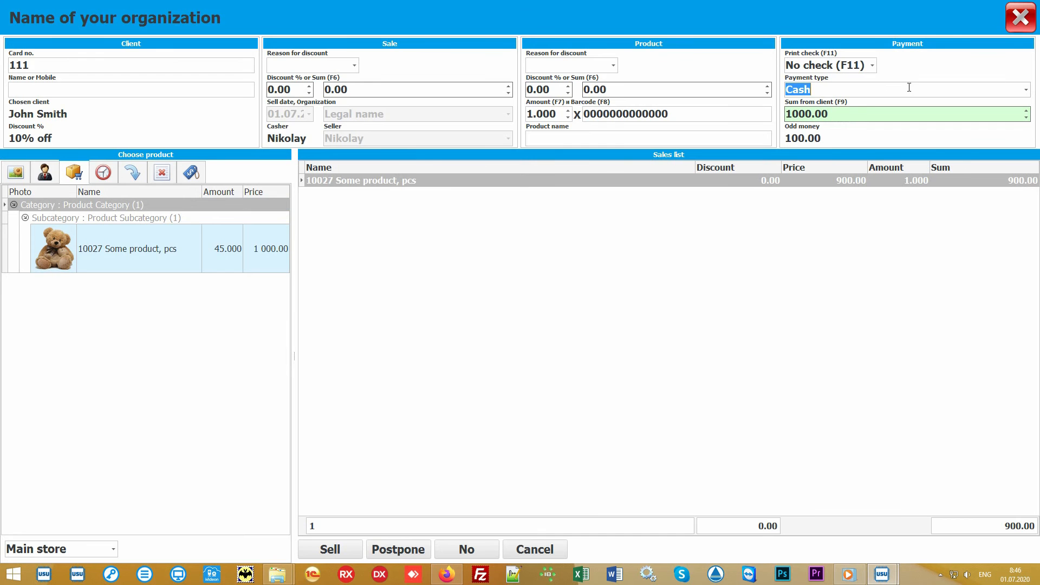
- Keep No check as the receipt printing option, complete the sale, and close the Sell window
{"action": "left_click", "coordinate": [873, 66]}
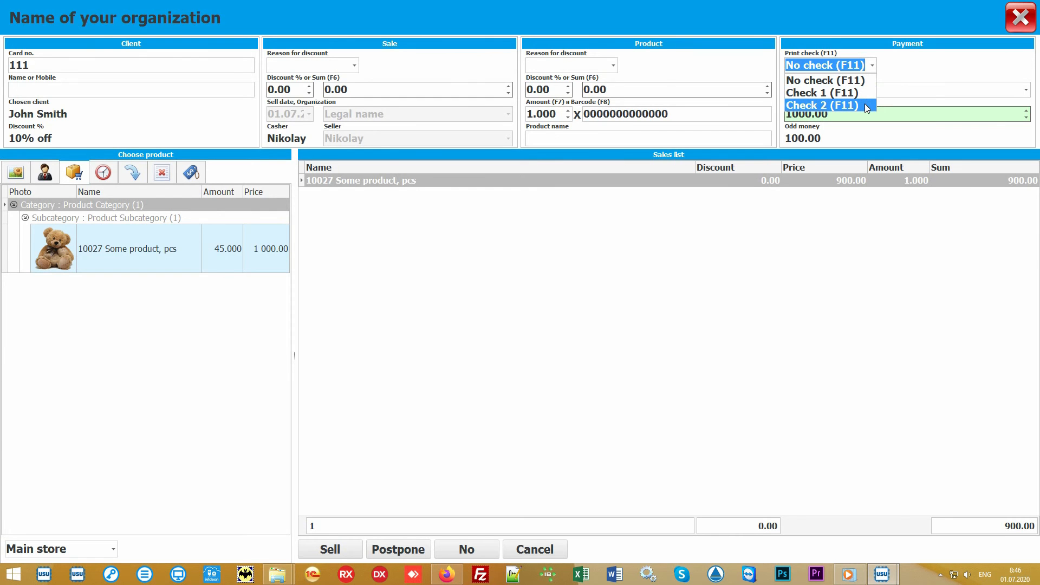
{"action": "left_click", "coordinate": [874, 66]}
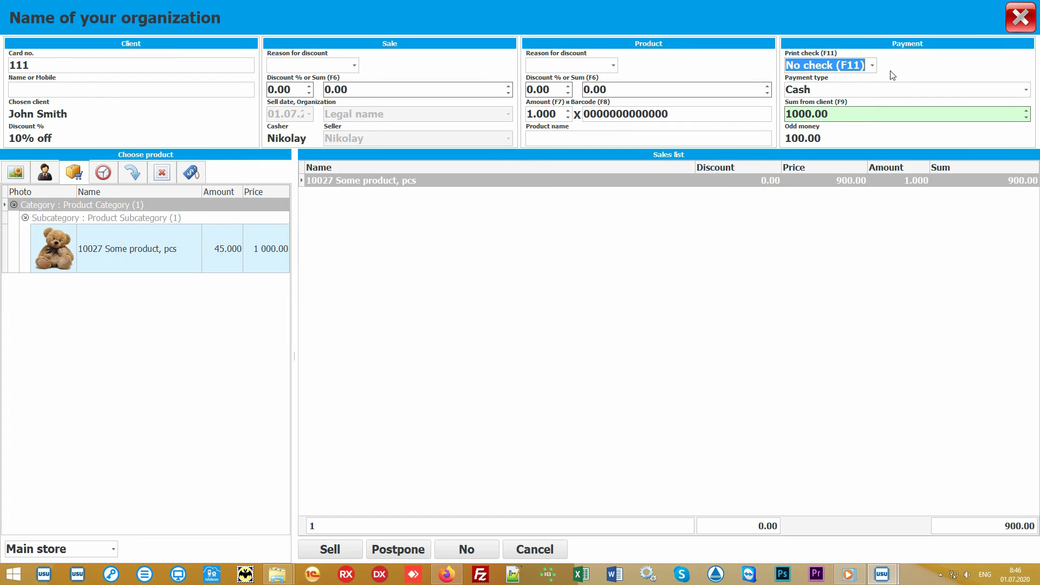
{"action": "left_click", "coordinate": [521, 312]}
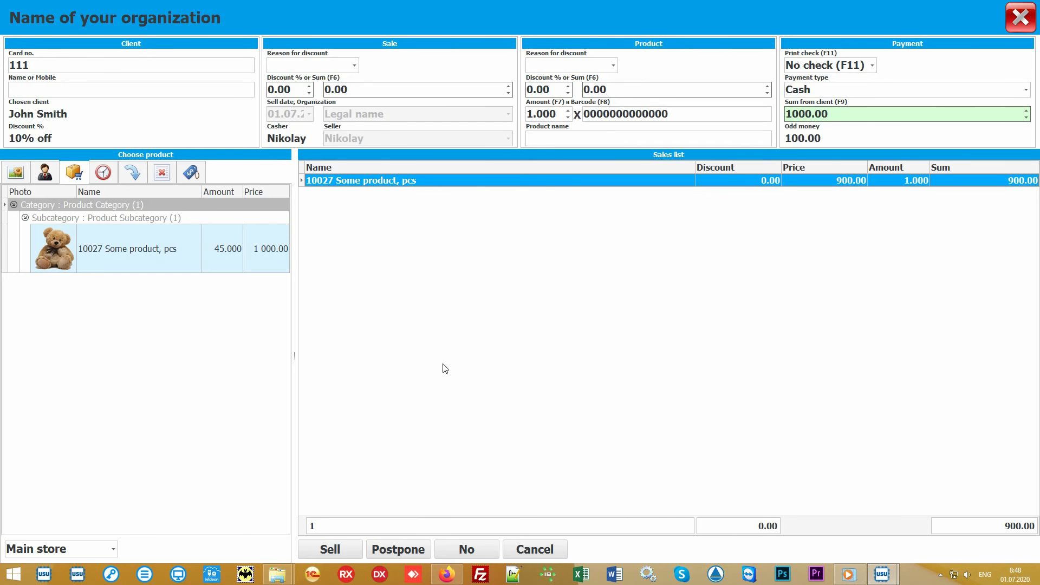
{"action": "left_click", "coordinate": [331, 549]}
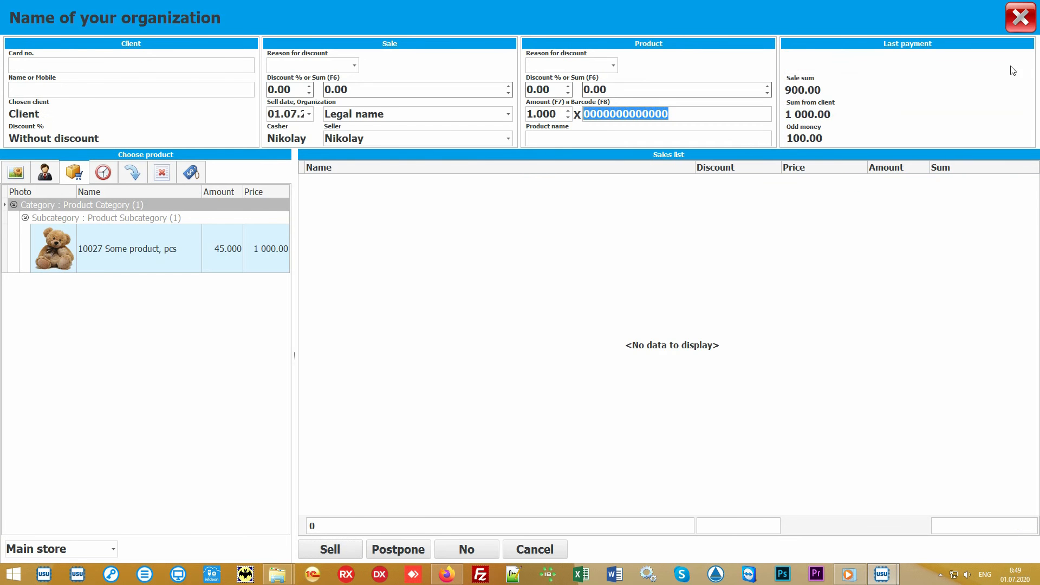
{"action": "left_click", "coordinate": [1021, 26]}
- Generate the Check report for the new sale, view the receipt, and close the report
{"action": "left_click", "coordinate": [379, 106]}
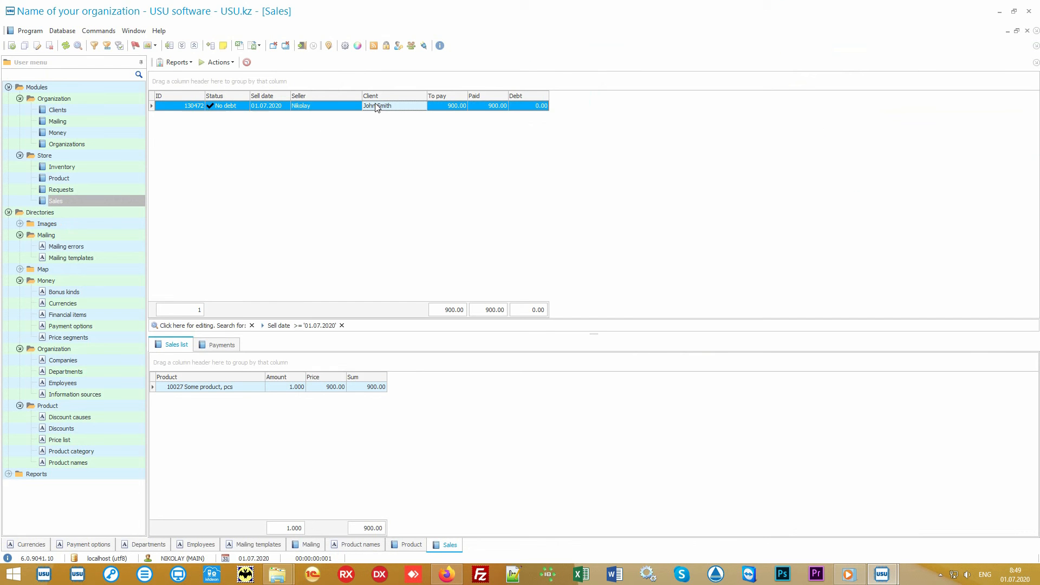
{"action": "left_click", "coordinate": [179, 63]}
{"action": "left_click", "coordinate": [199, 74]}
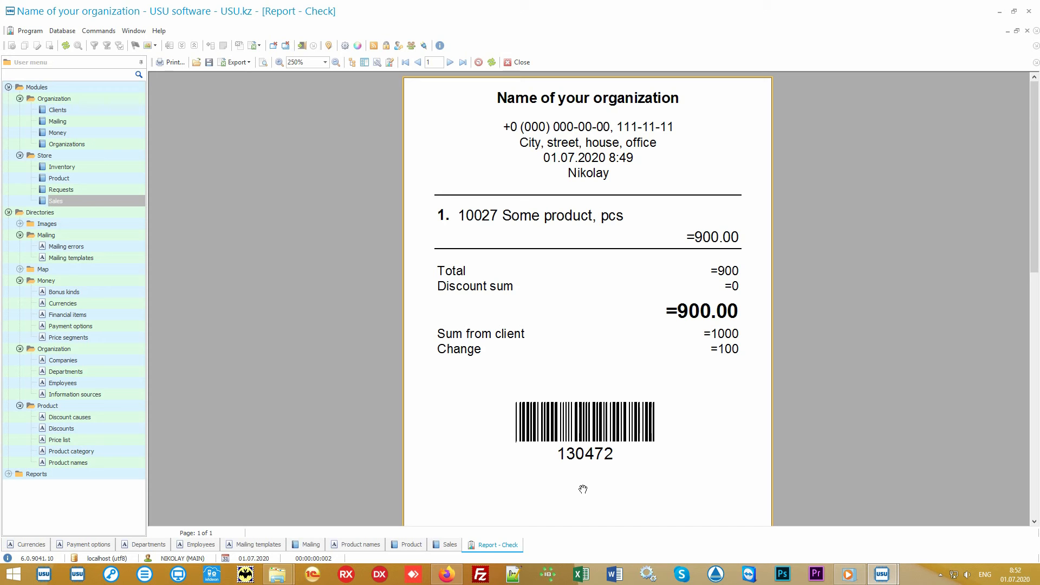
{"action": "left_click", "coordinate": [519, 63]}
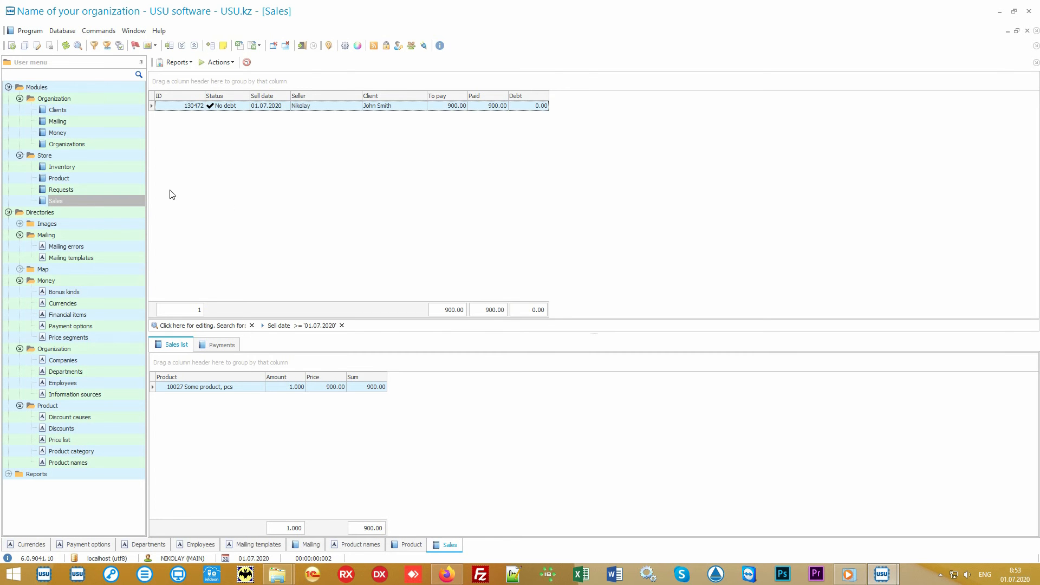
- Open the Inventory module and examine the planned, actual and difference amounts of Some product in the Main store count
{"action": "left_click", "coordinate": [116, 168]}
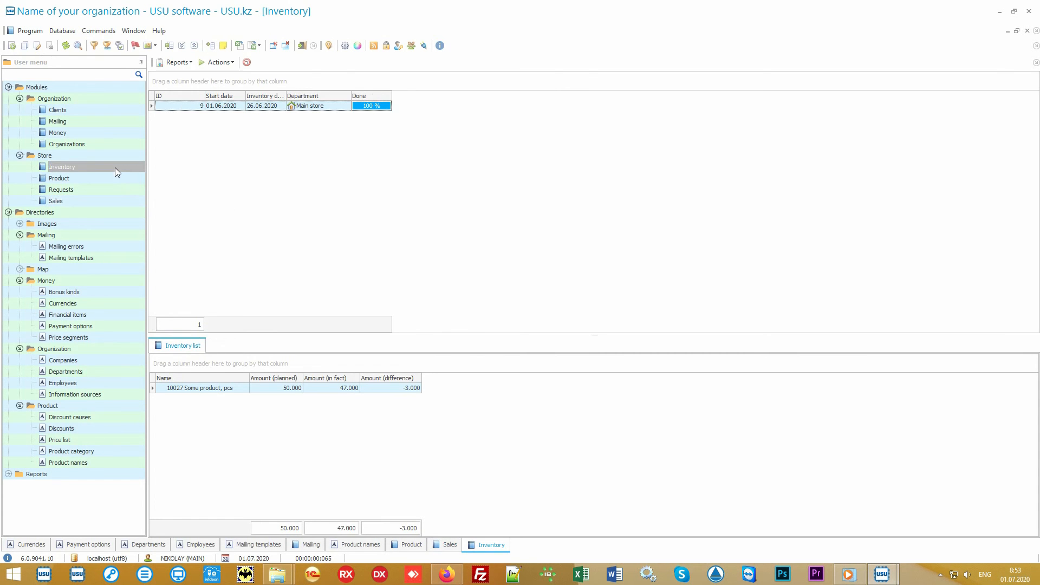
{"action": "left_click", "coordinate": [344, 107]}
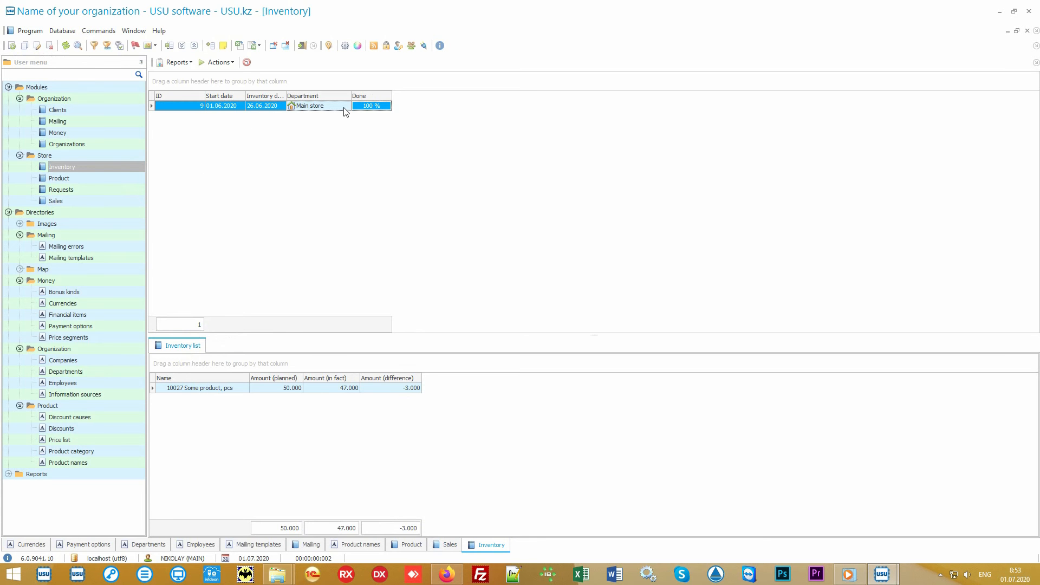
{"action": "left_click", "coordinate": [235, 391]}
{"action": "left_click", "coordinate": [264, 391]}
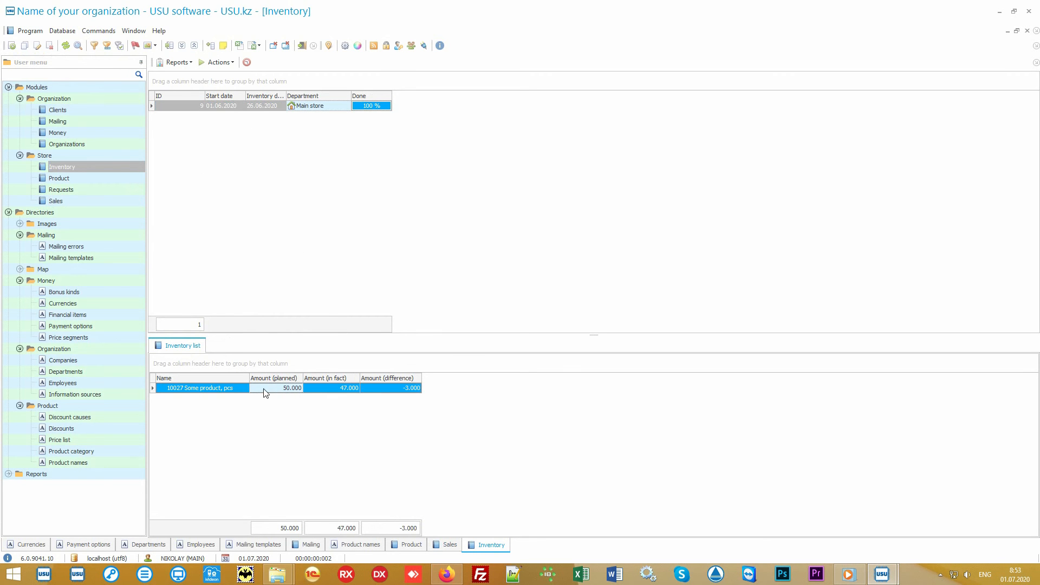
{"action": "left_click", "coordinate": [321, 390]}
{"action": "left_click", "coordinate": [383, 390]}
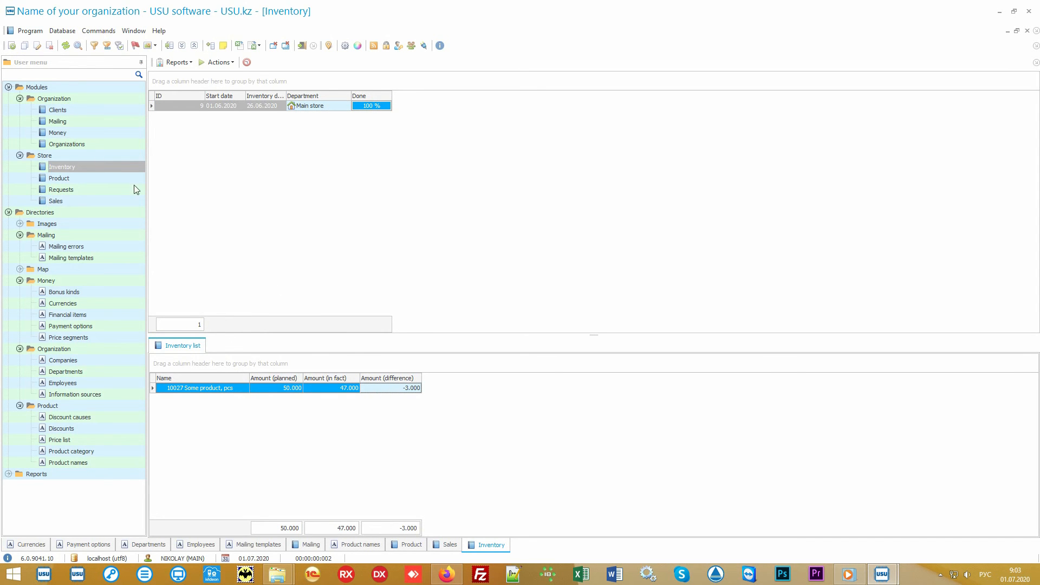
- Open the Clients module and review the VIP, Problem and Supplier client records with their work tasks
{"action": "left_click", "coordinate": [79, 110]}
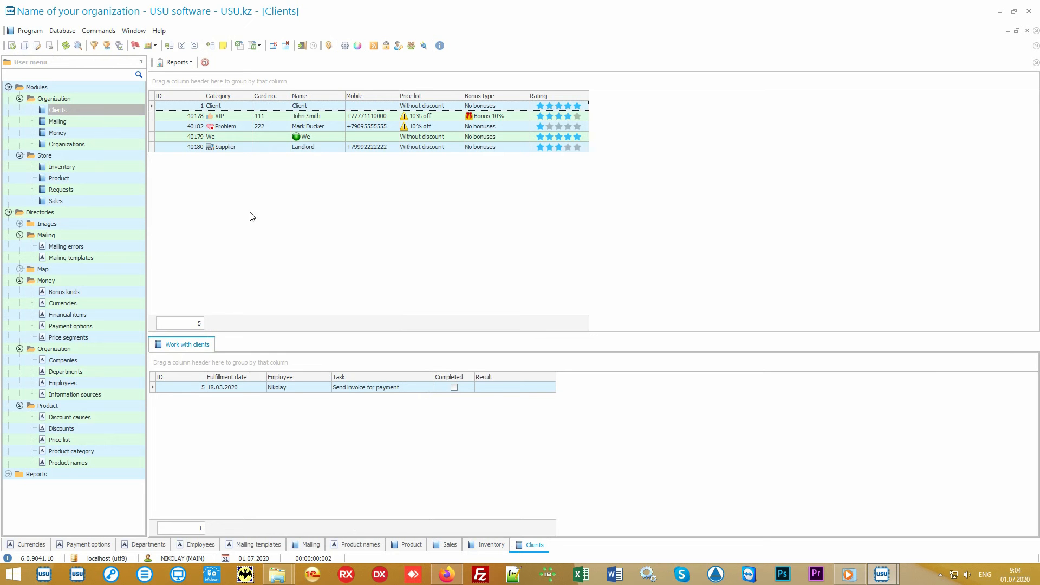
{"action": "left_click", "coordinate": [104, 201]}
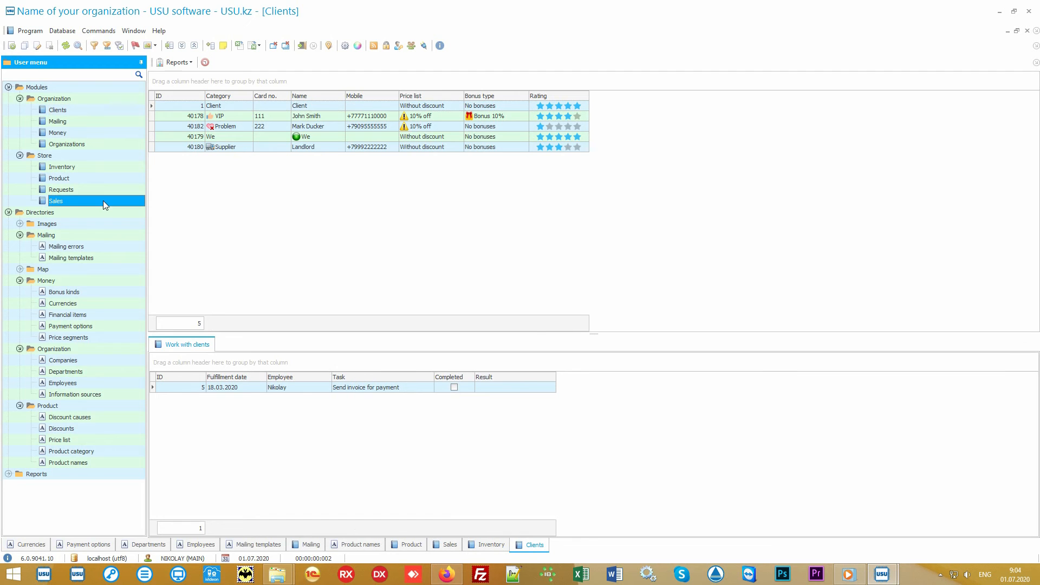
{"action": "left_click", "coordinate": [101, 111]}
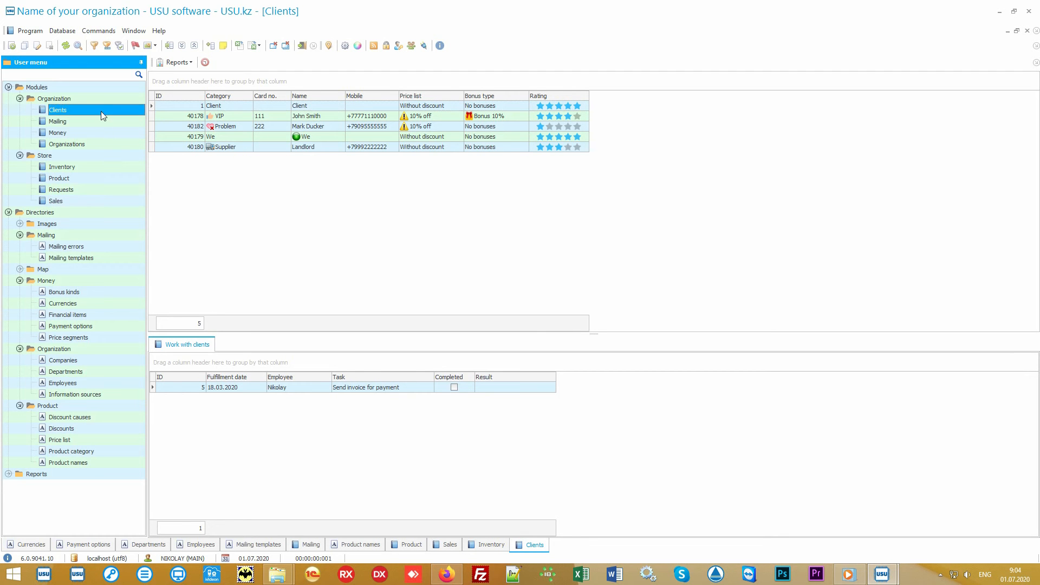
{"action": "left_click", "coordinate": [308, 229]}
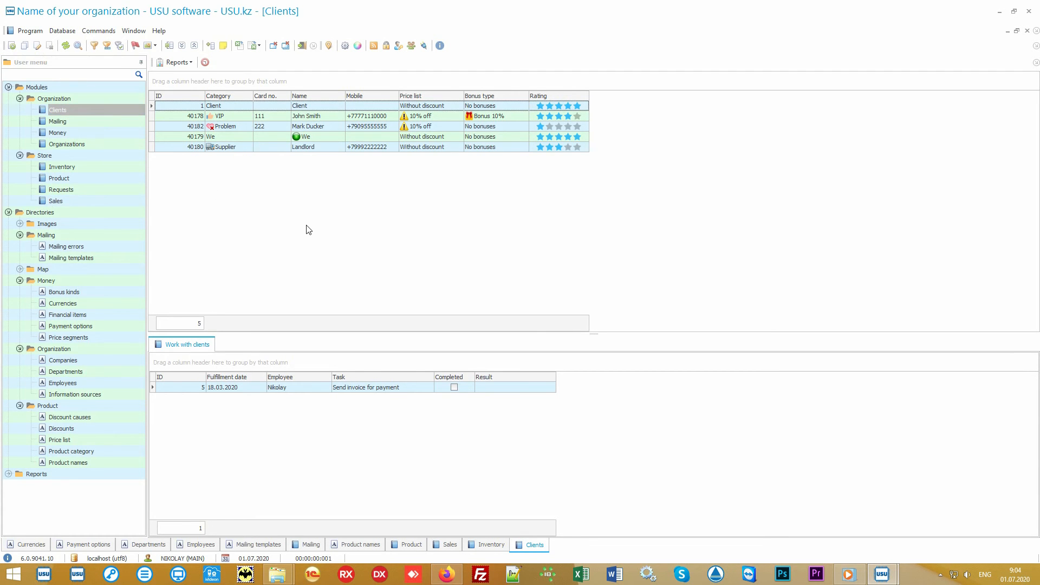
{"action": "left_click", "coordinate": [239, 116]}
{"action": "left_click", "coordinate": [240, 127]}
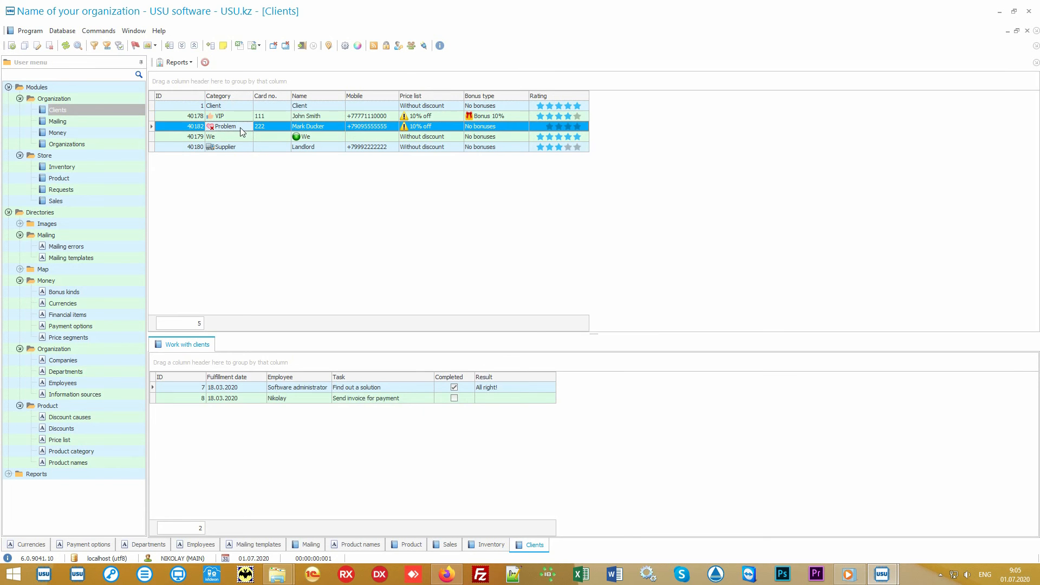
{"action": "left_click", "coordinate": [239, 147]}
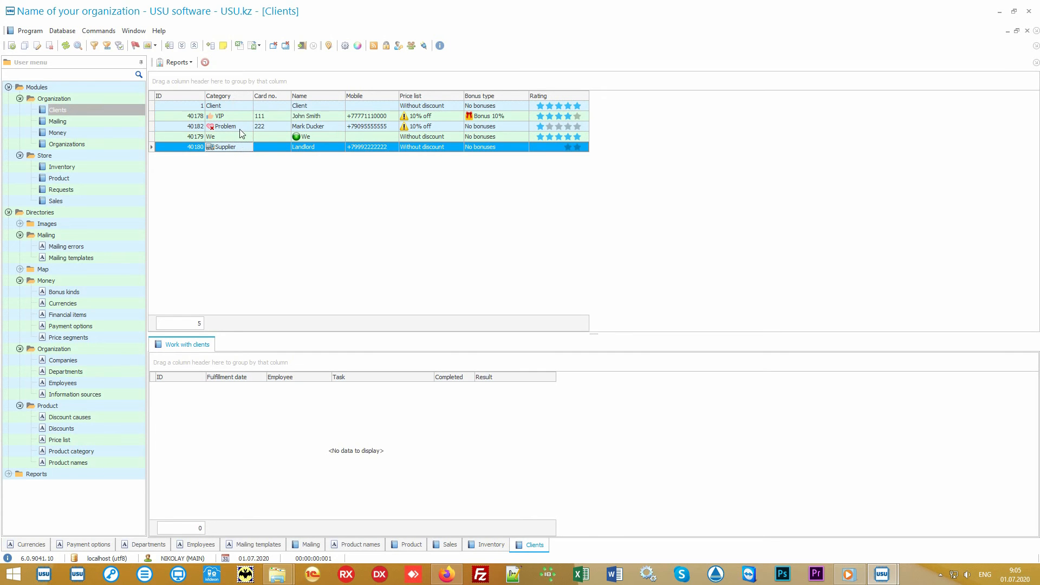
{"action": "left_click", "coordinate": [243, 115]}
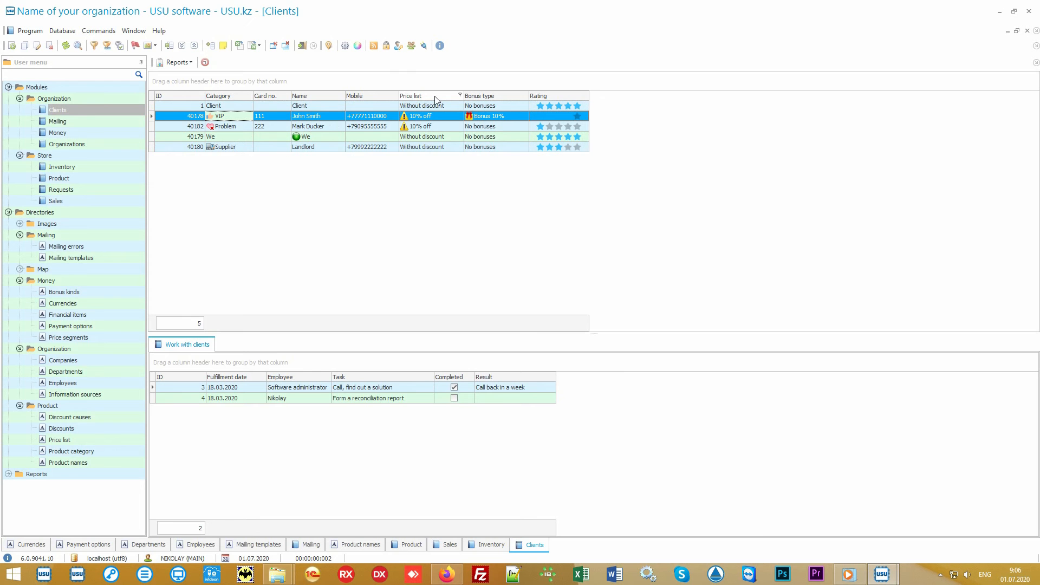
- Check the VIP client's price list and add the Information source column after Rating in the Clients table
{"action": "left_click", "coordinate": [447, 107]}
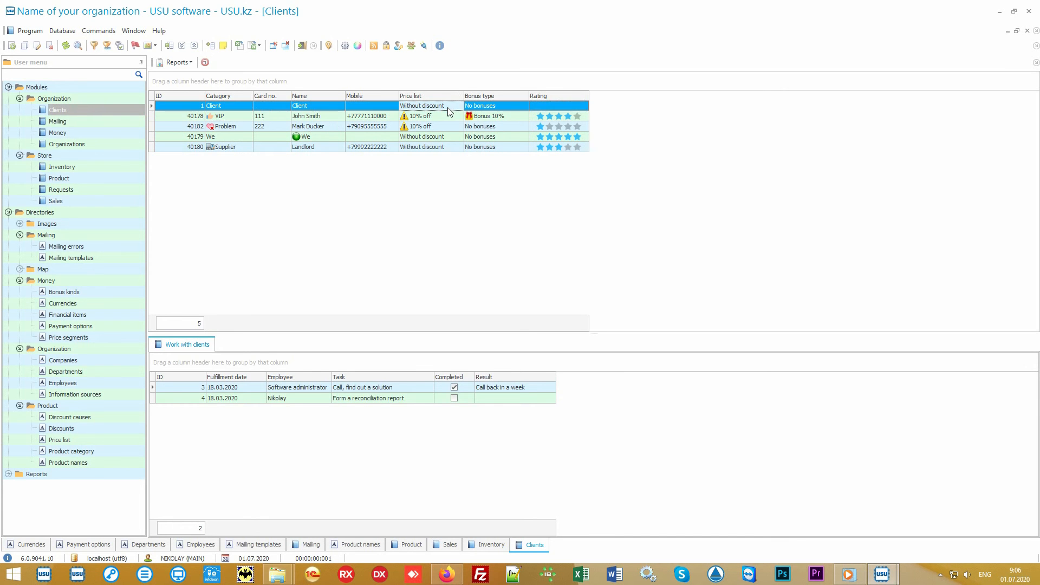
{"action": "left_click", "coordinate": [447, 116]}
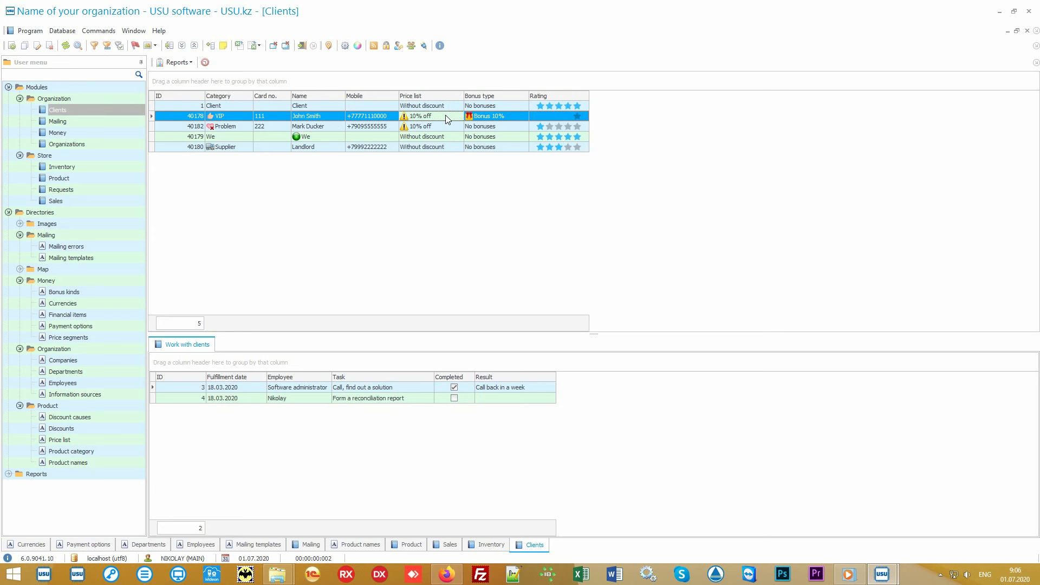
{"action": "right_click", "coordinate": [650, 118]}
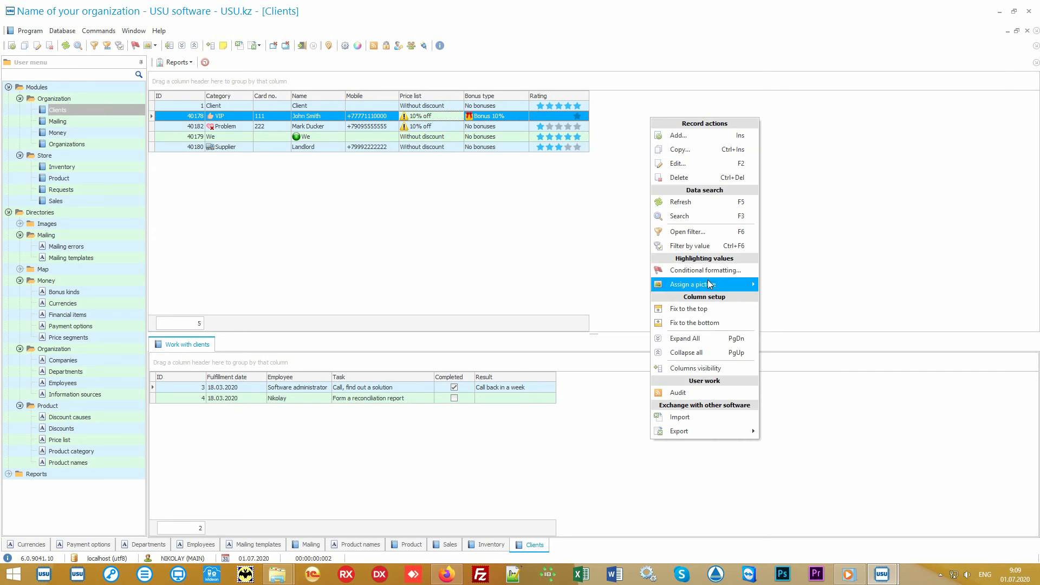
{"action": "left_click", "coordinate": [722, 367]}
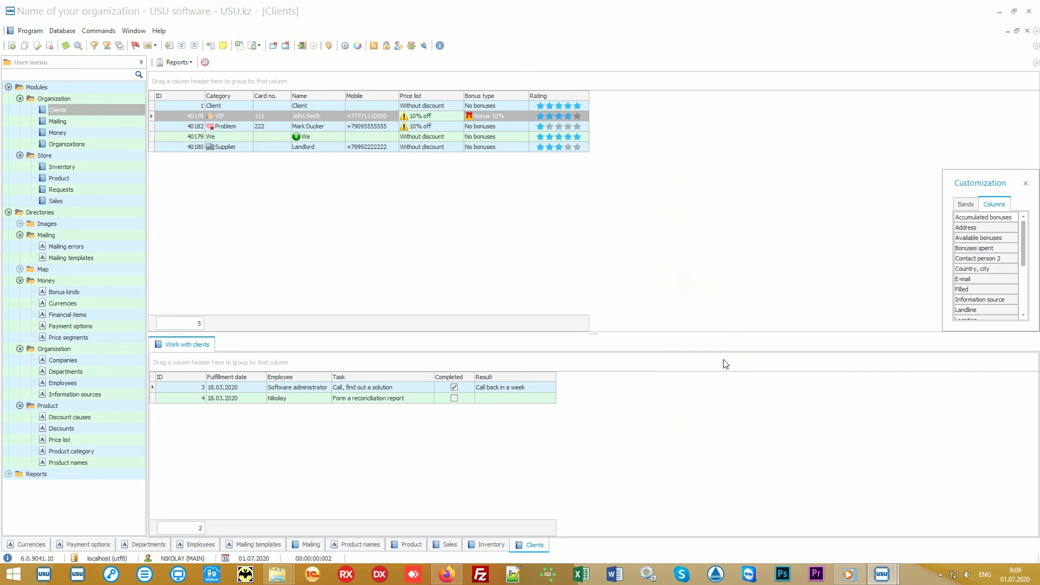
{"action": "left_click_drag", "start_coordinate": [945, 335], "coordinate": [804, 496]}
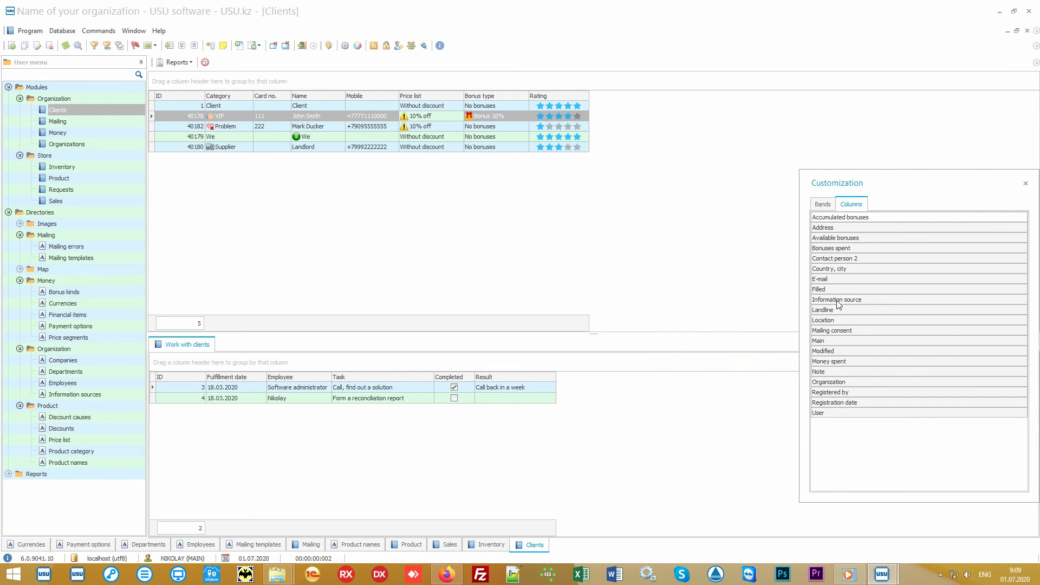
{"action": "left_click_drag", "start_coordinate": [889, 299], "coordinate": [593, 98]}
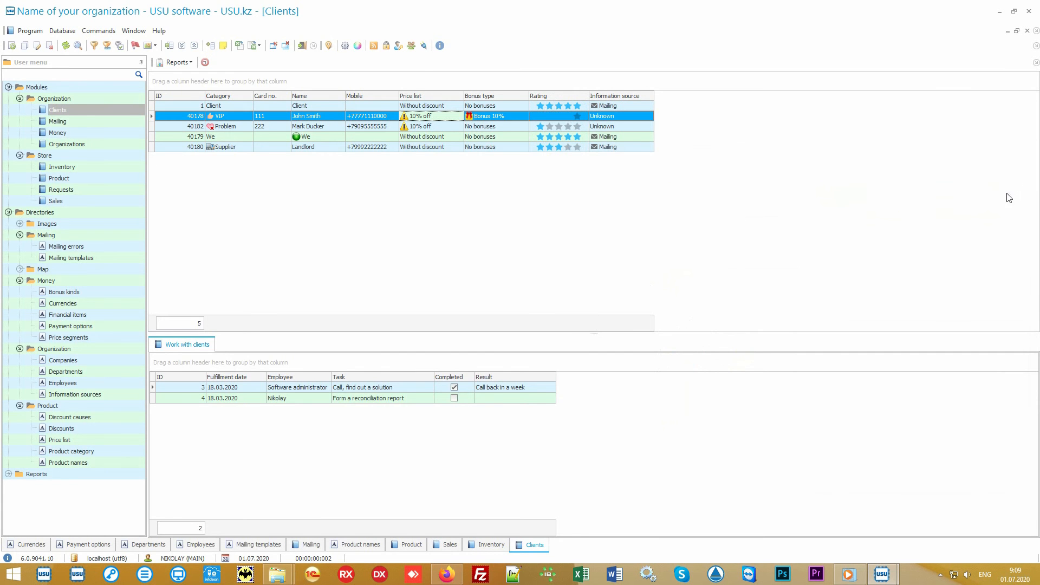
{"action": "left_click", "coordinate": [1025, 183]}
- Check the information source of the first and VIP clients, along with the VIP client's bonus type
{"action": "left_click", "coordinate": [642, 106]}
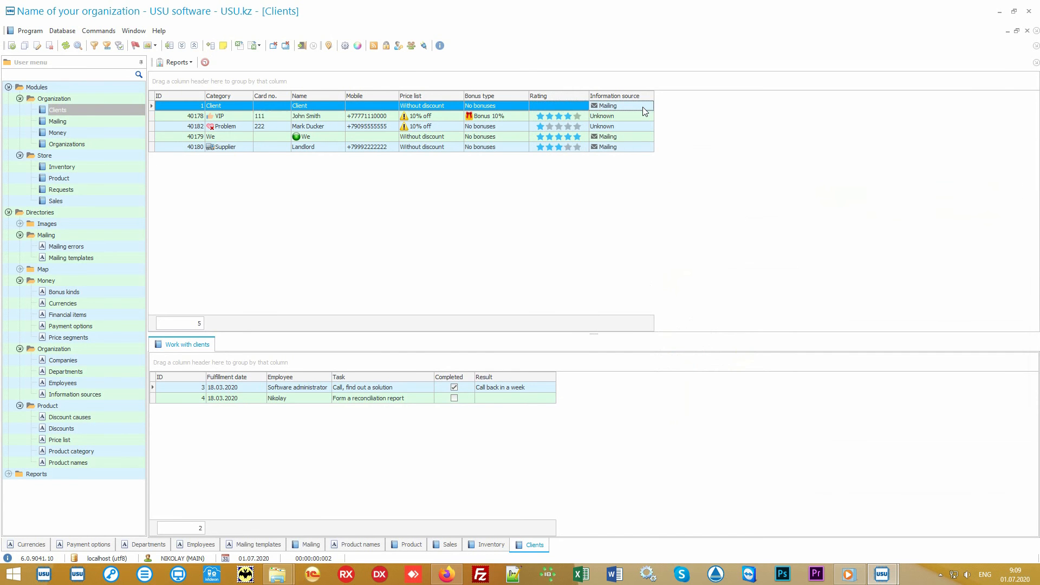
{"action": "left_click", "coordinate": [644, 117]}
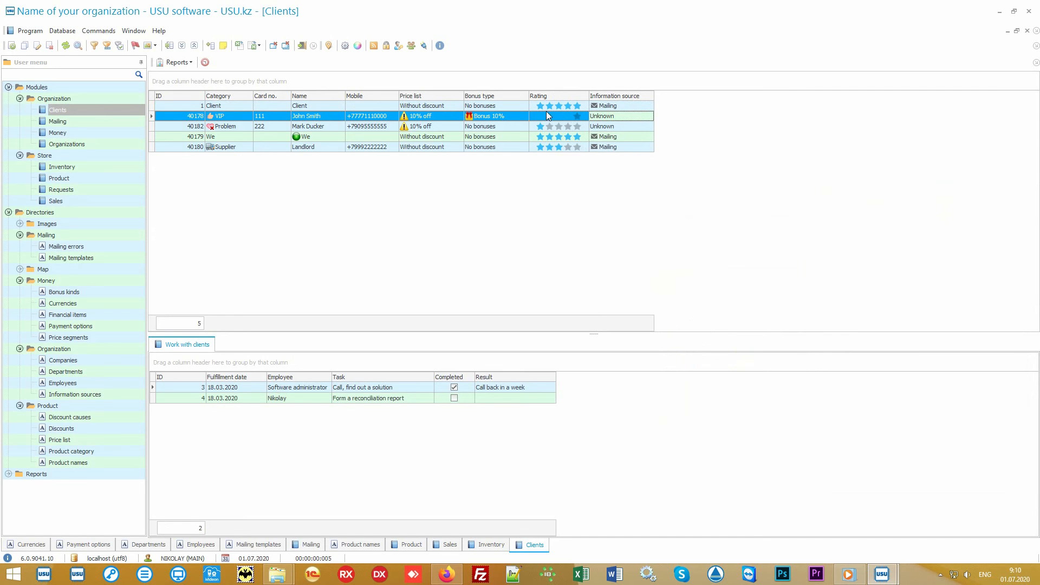
{"action": "left_click", "coordinate": [513, 117]}
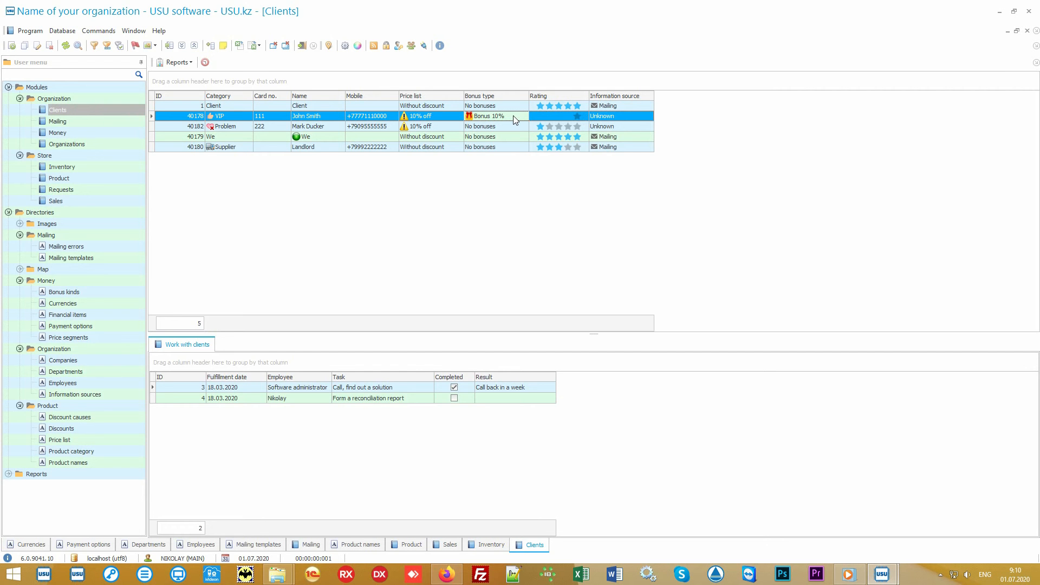
- Generate the Mailing report for clients with mailing consent, view the mailing recipients and sending options, and cancel the mailing
{"action": "left_click", "coordinate": [8, 212]}
{"action": "left_click", "coordinate": [8, 223]}
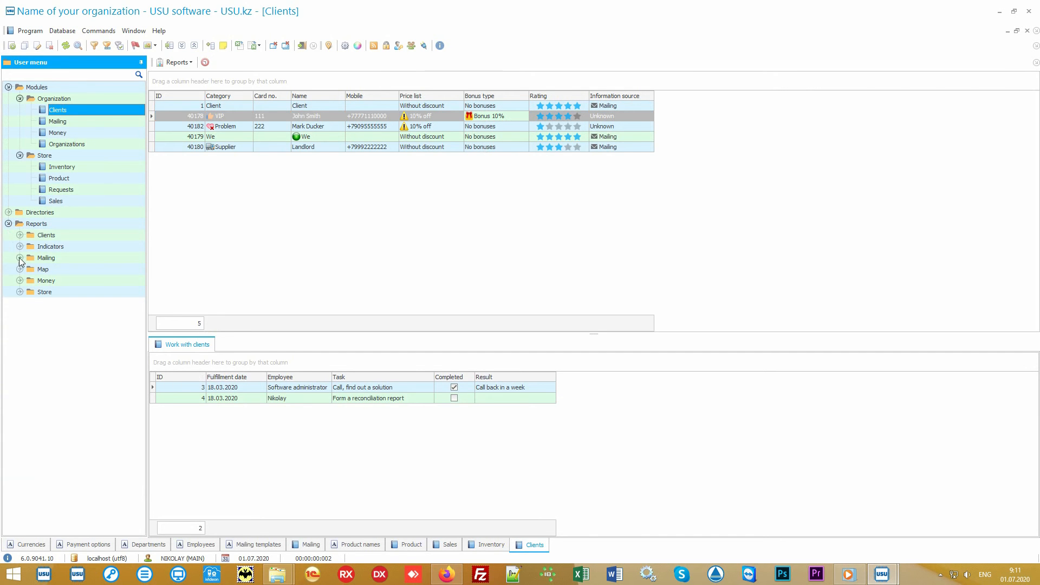
{"action": "left_click", "coordinate": [20, 258]}
{"action": "double_click", "coordinate": [57, 269]}
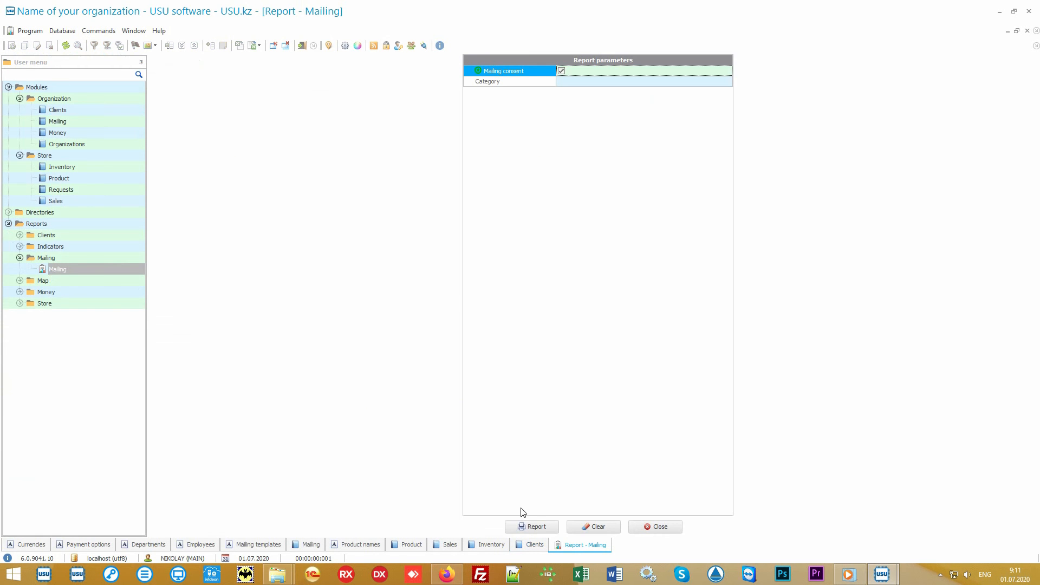
{"action": "left_click", "coordinate": [526, 529]}
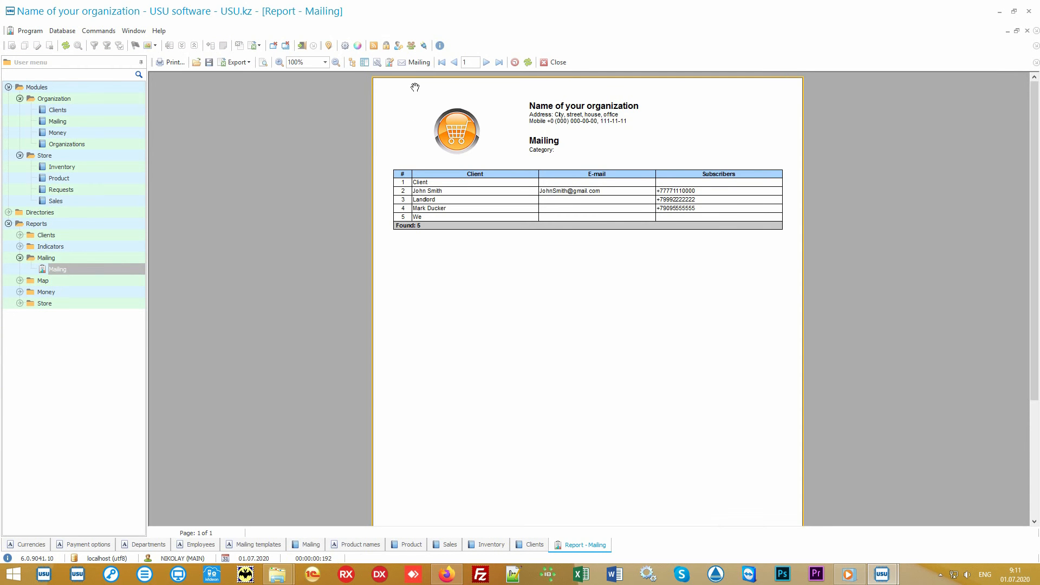
{"action": "left_click", "coordinate": [419, 64]}
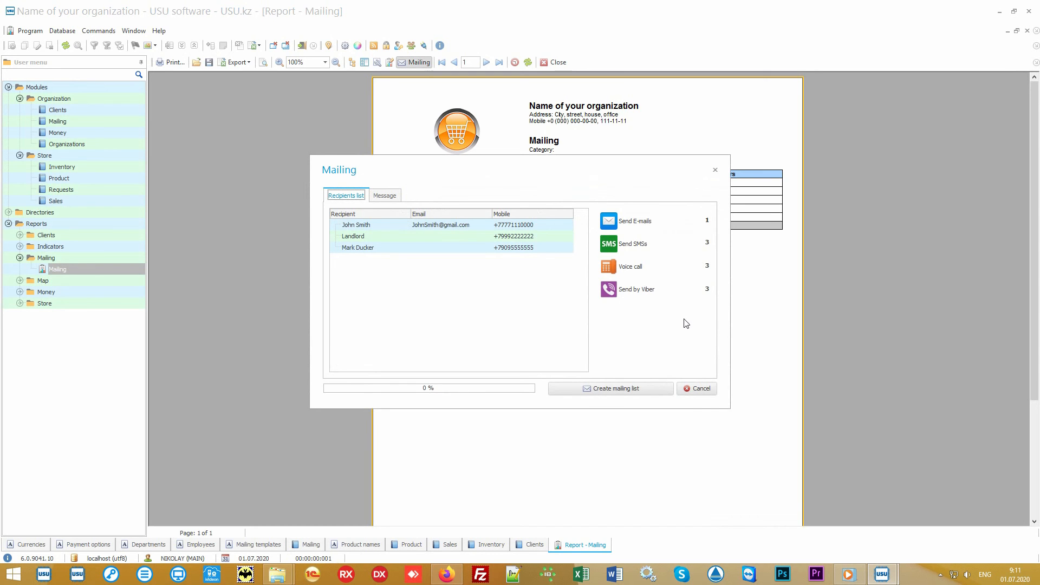
{"action": "left_click", "coordinate": [700, 390]}
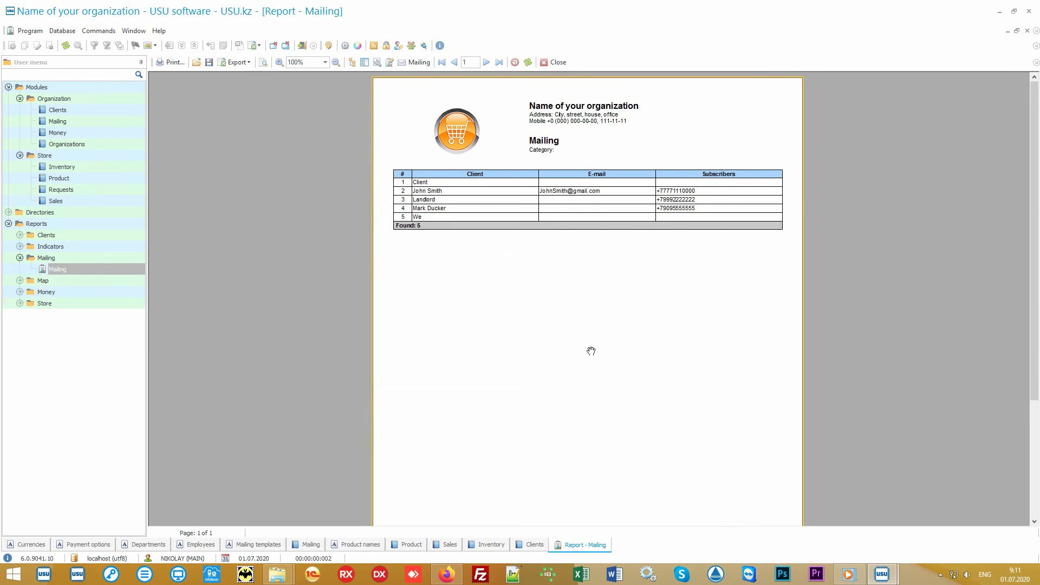
- Generate the Salary report from the Money reports with its default period and return to the Clients module
{"action": "left_click", "coordinate": [111, 293]}
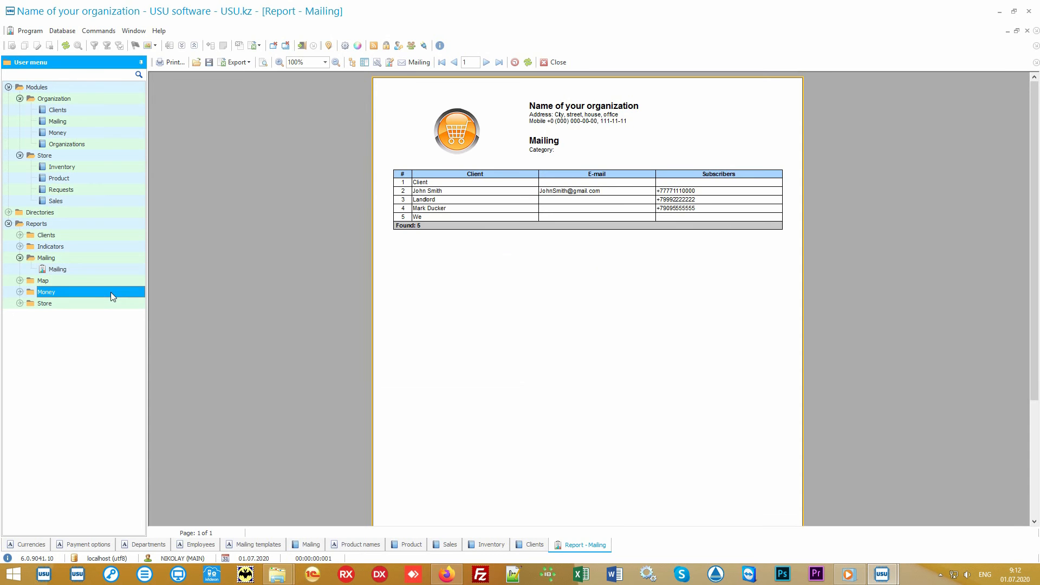
{"action": "double_click", "coordinate": [110, 291]}
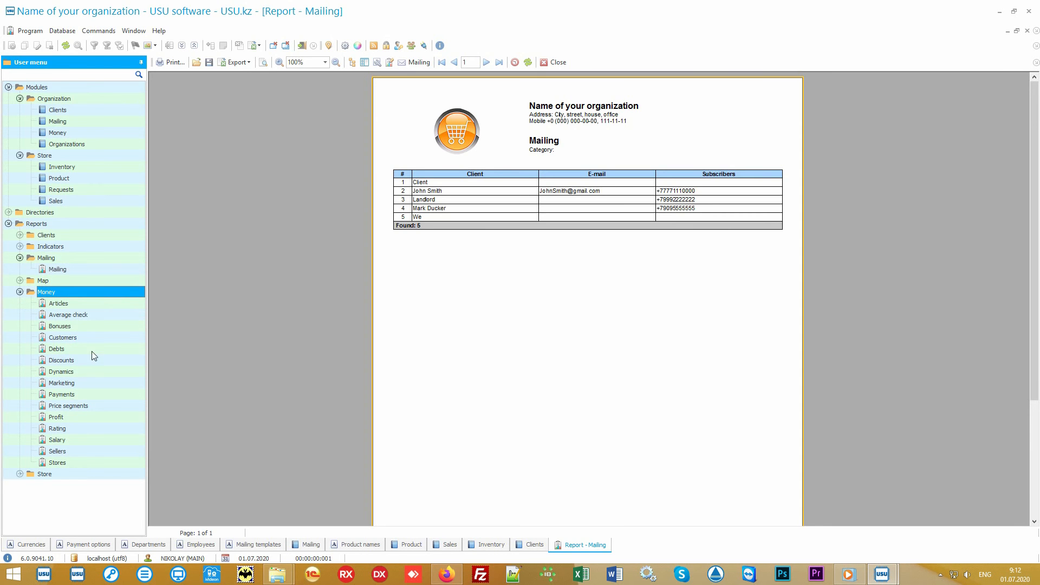
{"action": "double_click", "coordinate": [78, 440]}
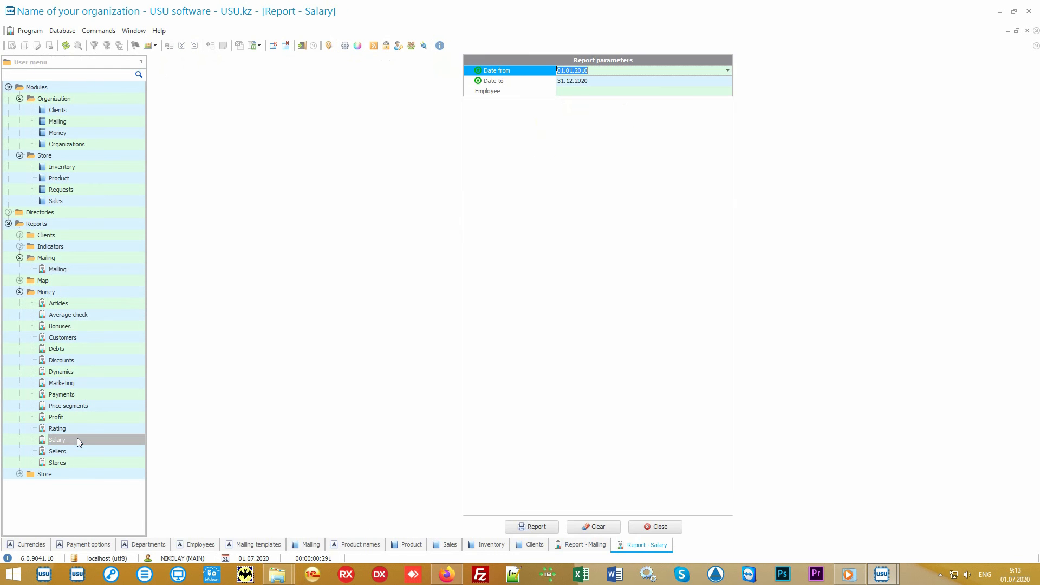
{"action": "left_click", "coordinate": [530, 527]}
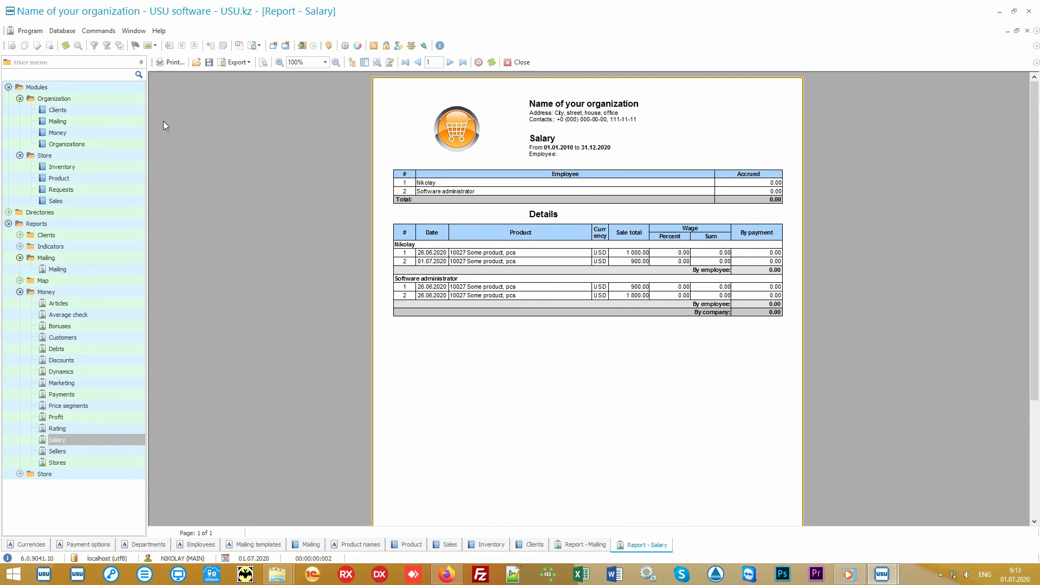
{"action": "left_click", "coordinate": [88, 109]}
{"action": "double_click", "coordinate": [89, 110]}
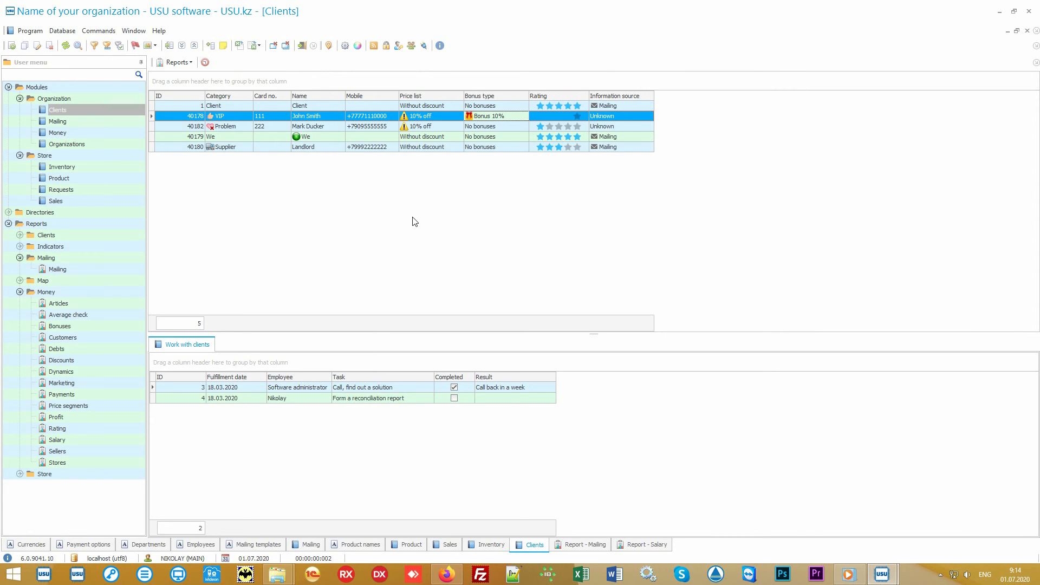
- Collapse the Modules branch and the Mailing and Money report groups, and expand the Store reports
{"action": "left_click", "coordinate": [18, 88]}
{"action": "left_click", "coordinate": [8, 87]}
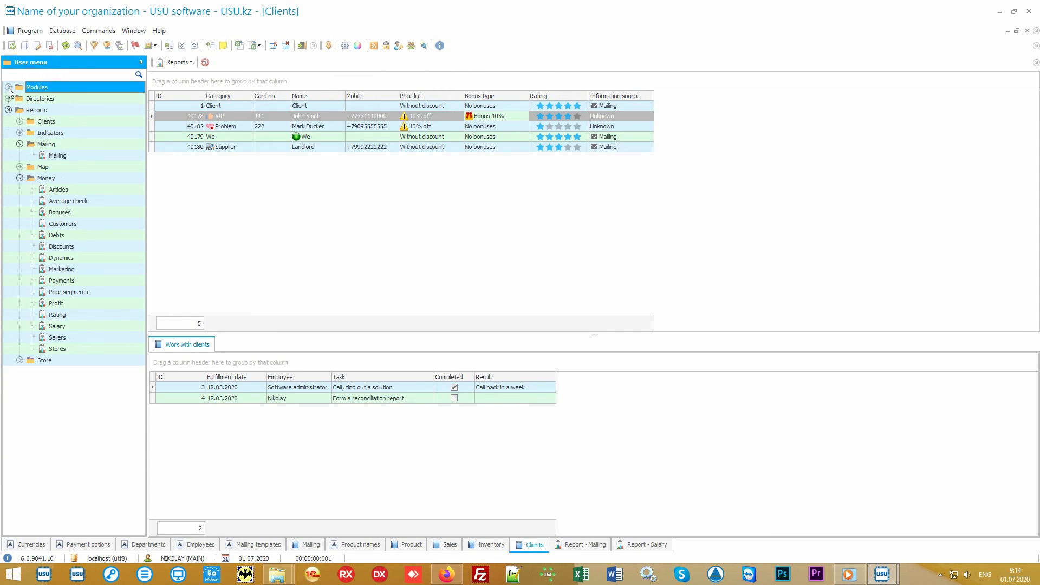
{"action": "left_click", "coordinate": [47, 145]}
{"action": "left_click", "coordinate": [20, 144]}
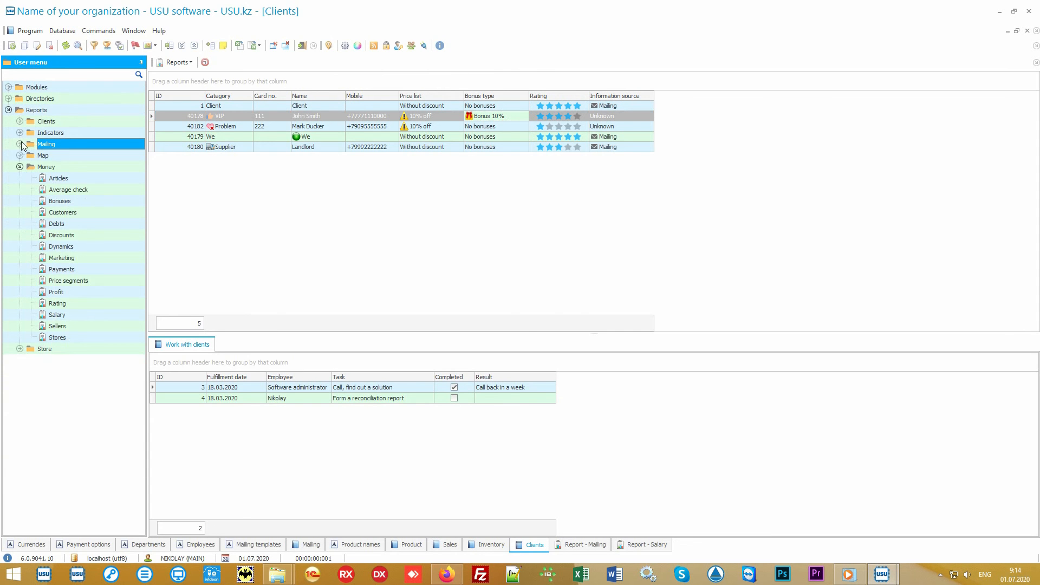
{"action": "left_click", "coordinate": [37, 165]}
{"action": "left_click", "coordinate": [20, 168]}
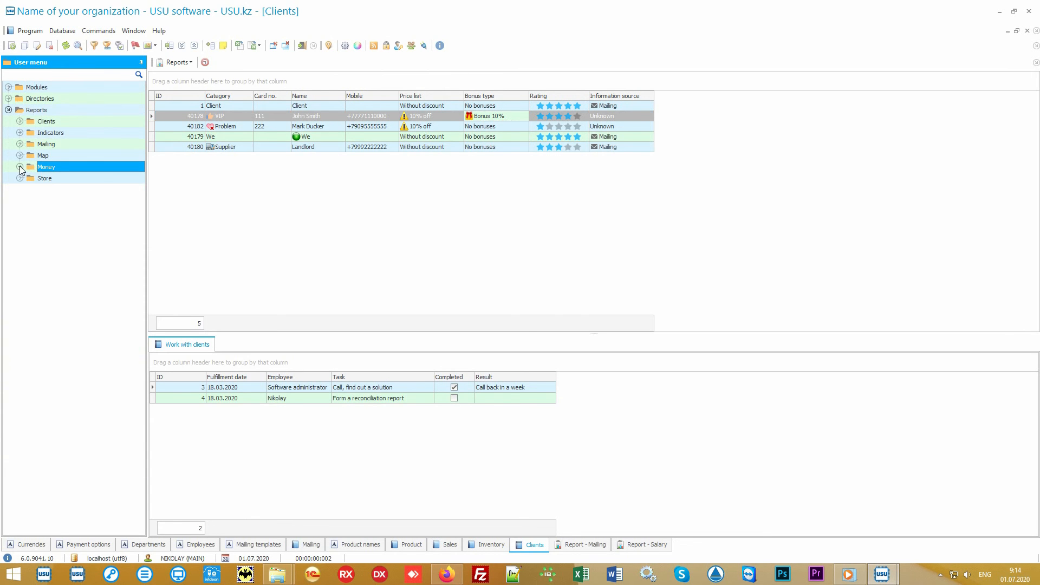
{"action": "double_click", "coordinate": [53, 177]}
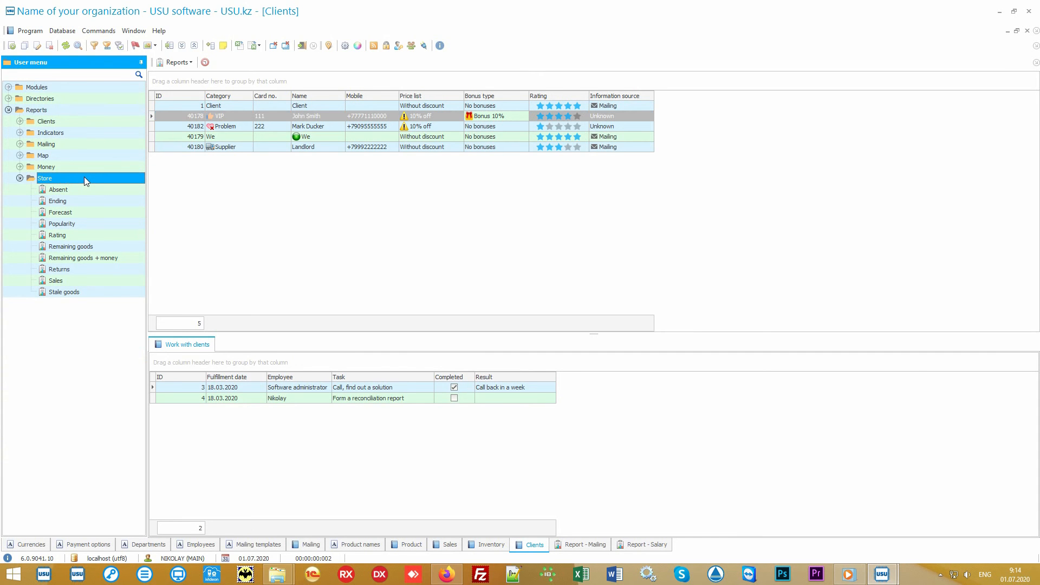
- Generate the Store Popularity and Rating reports with their default periods and compare their product tables and charts
{"action": "double_click", "coordinate": [91, 224]}
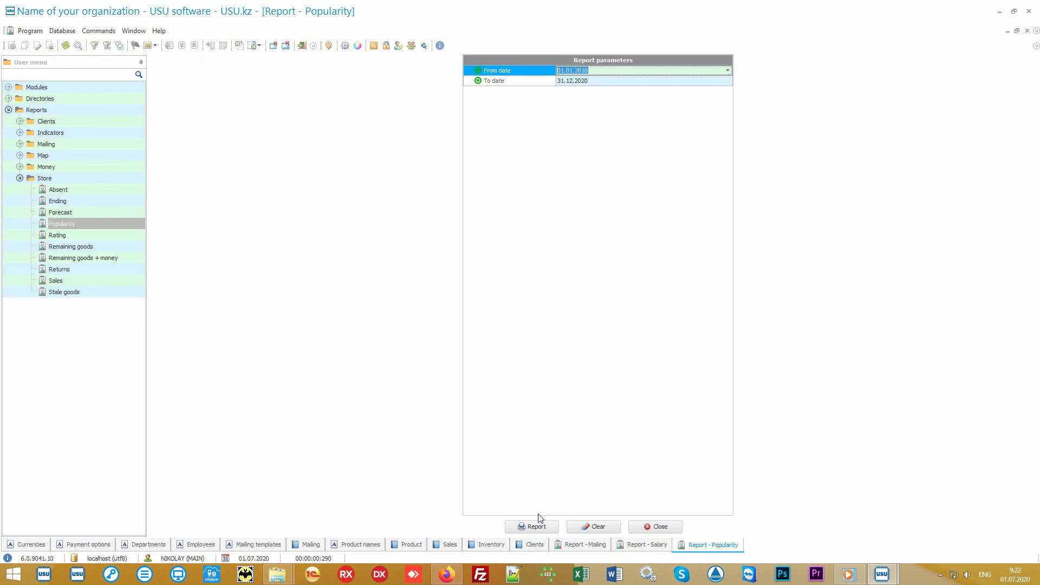
{"action": "left_click", "coordinate": [536, 526]}
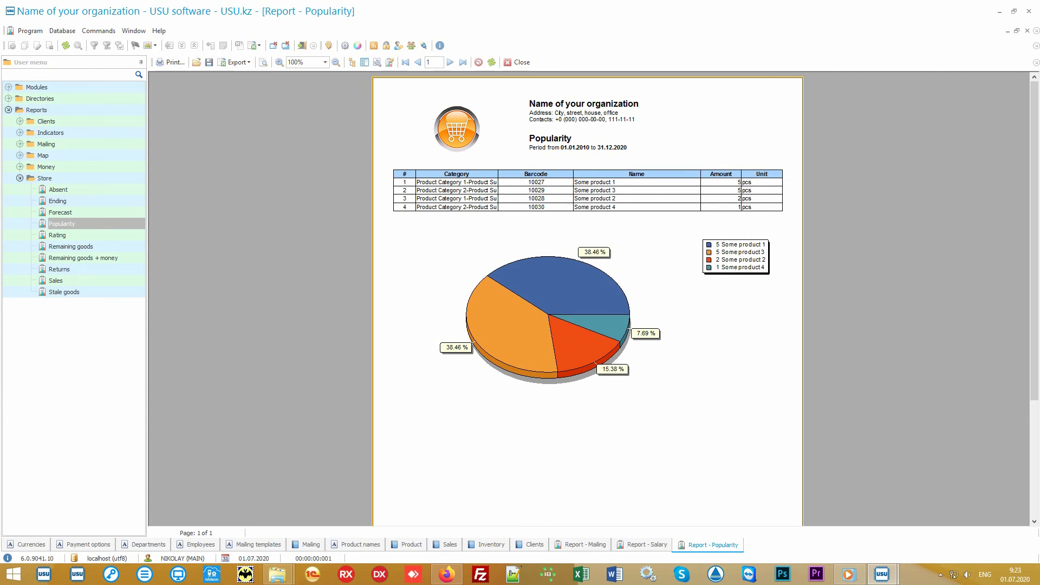
{"action": "left_click", "coordinate": [99, 237]}
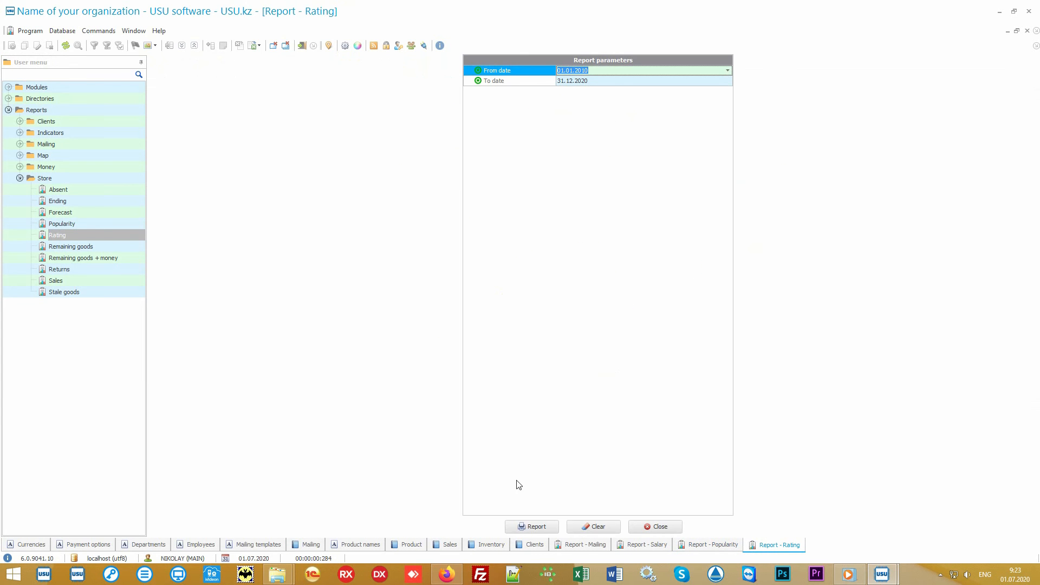
{"action": "left_click", "coordinate": [528, 525]}
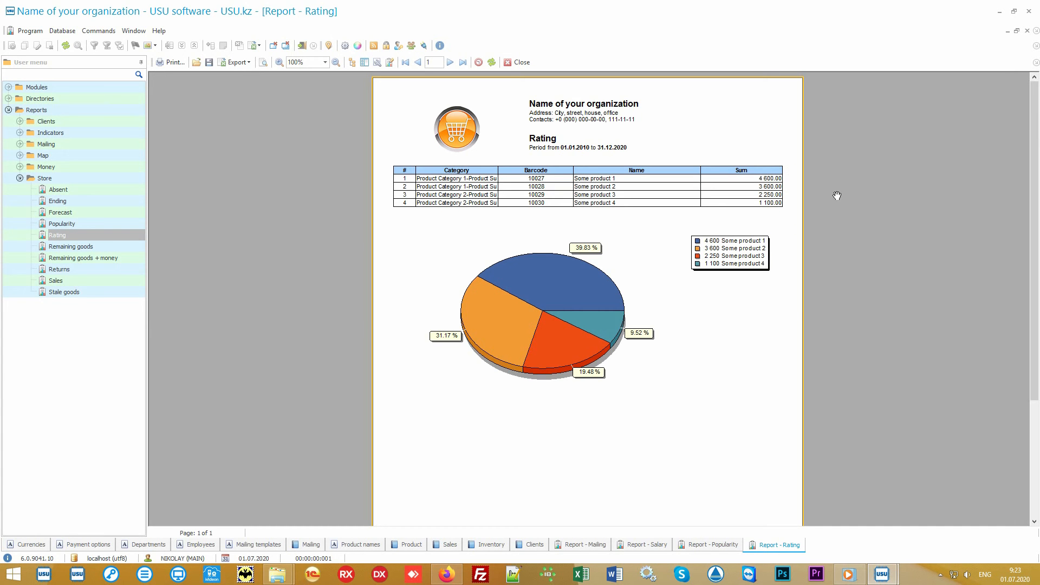
{"action": "left_click", "coordinate": [707, 545]}
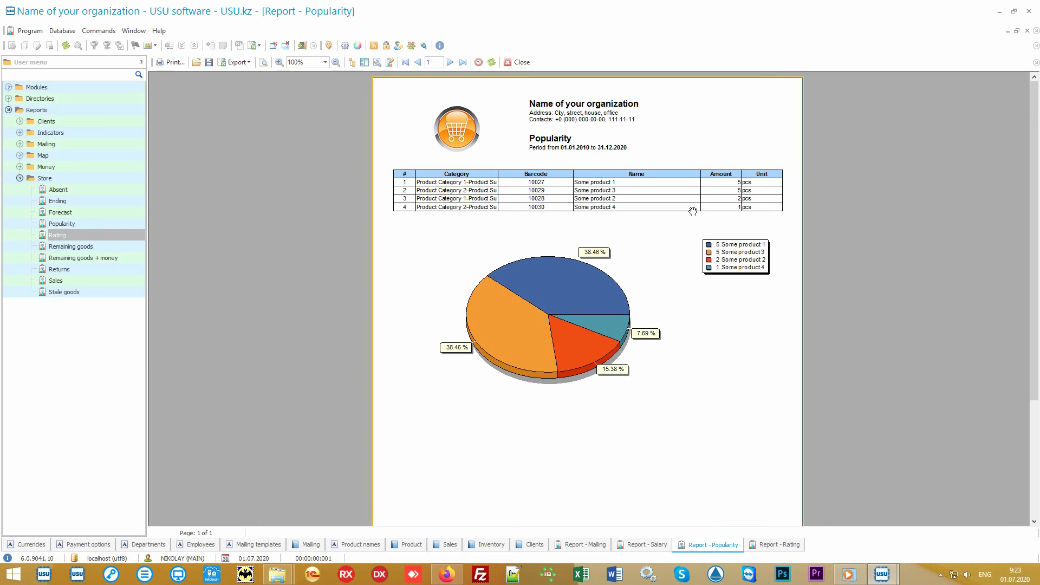
{"action": "left_click", "coordinate": [762, 546]}
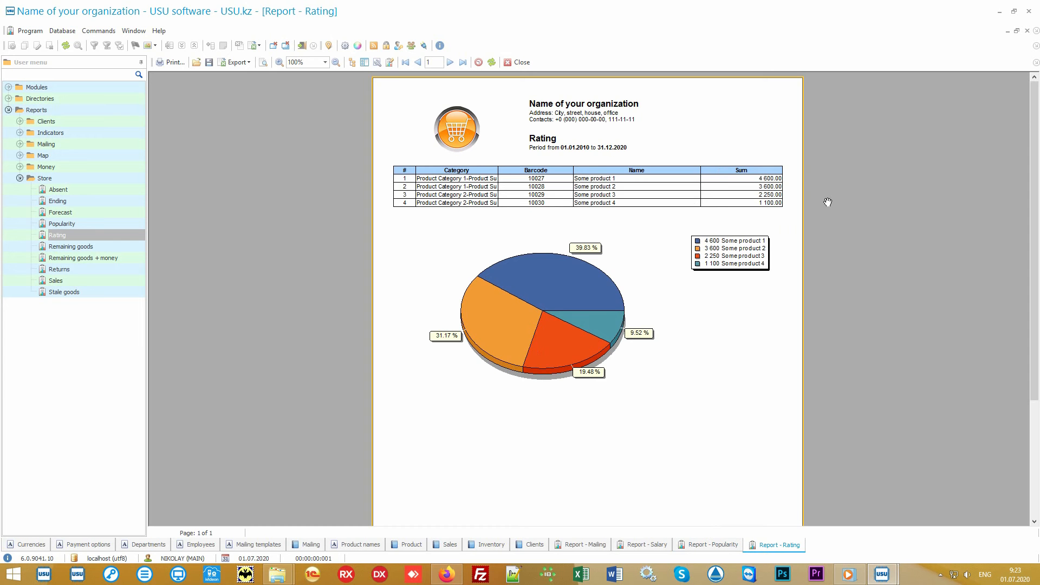
- Generate the Store Sales report with its default period for all categories, stores and sellers
{"action": "double_click", "coordinate": [96, 279]}
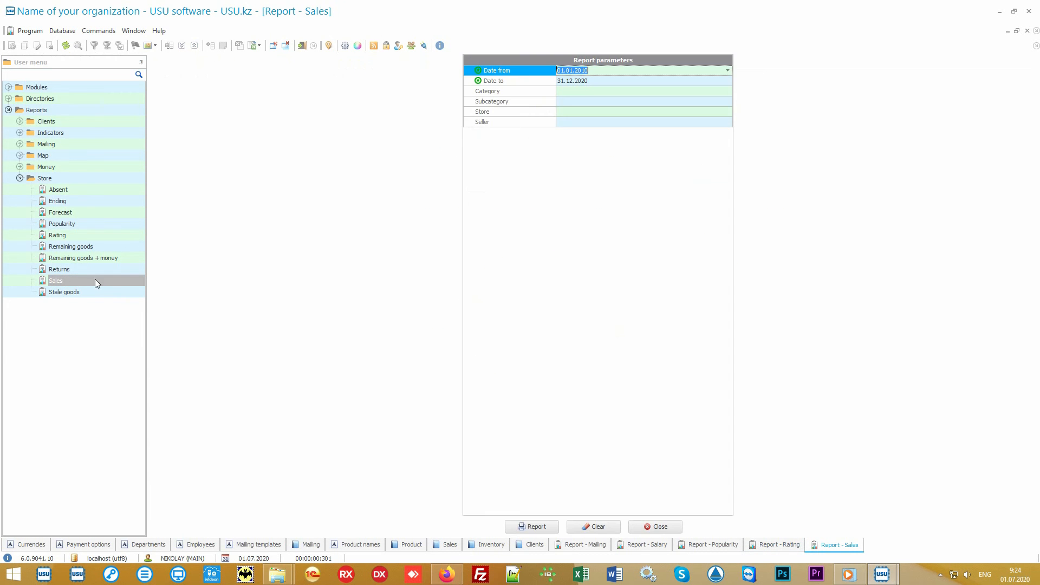
{"action": "left_click", "coordinate": [534, 524]}
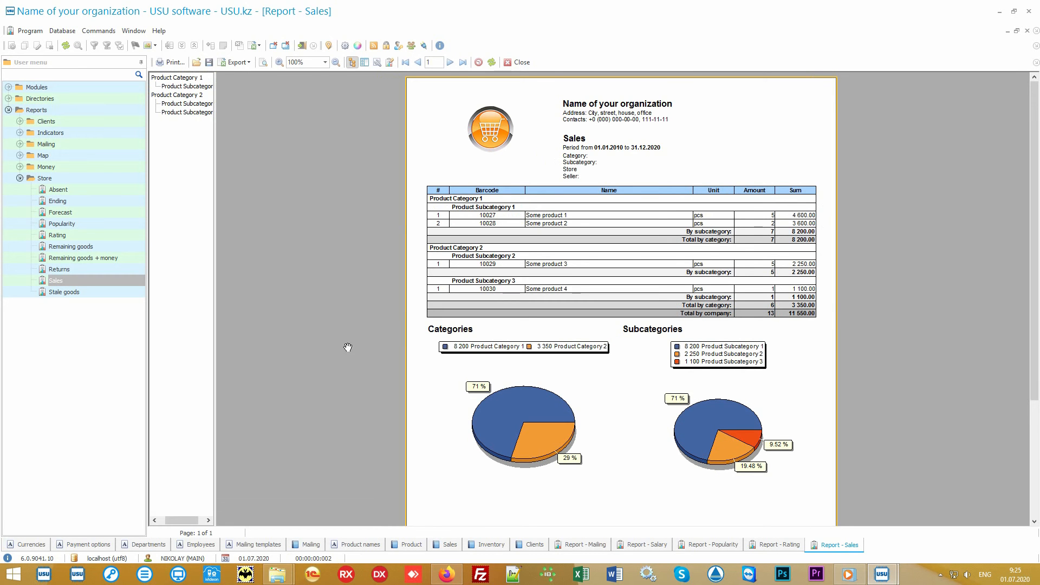
- Open another Sales report, clear both period dates, and set Date from to today's date, 01.07.2020
{"action": "left_click", "coordinate": [105, 280]}
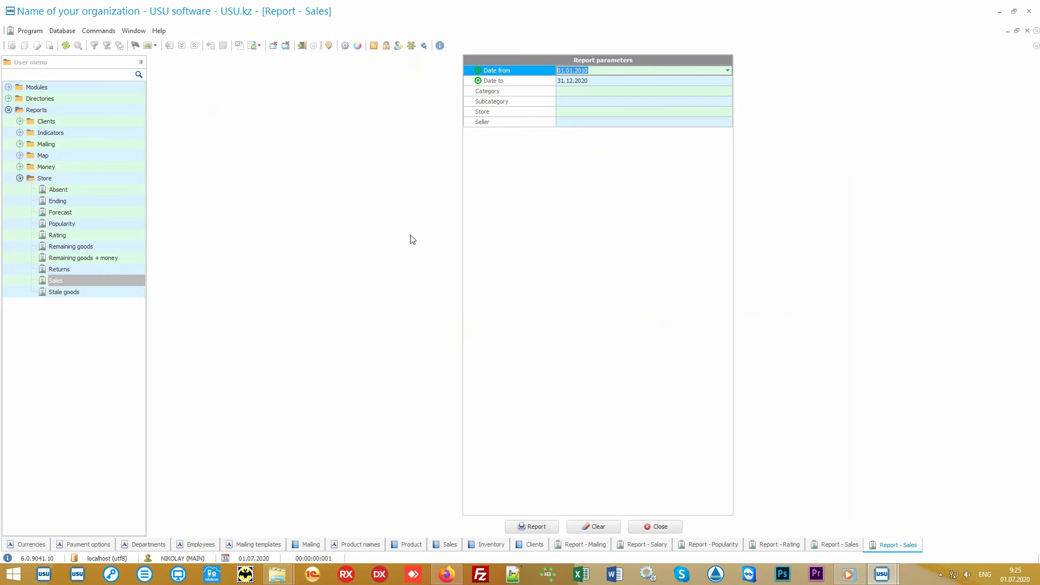
{"action": "key", "text": "Delete"}
{"action": "key", "text": "Down"}
{"action": "key", "text": "Delete"}
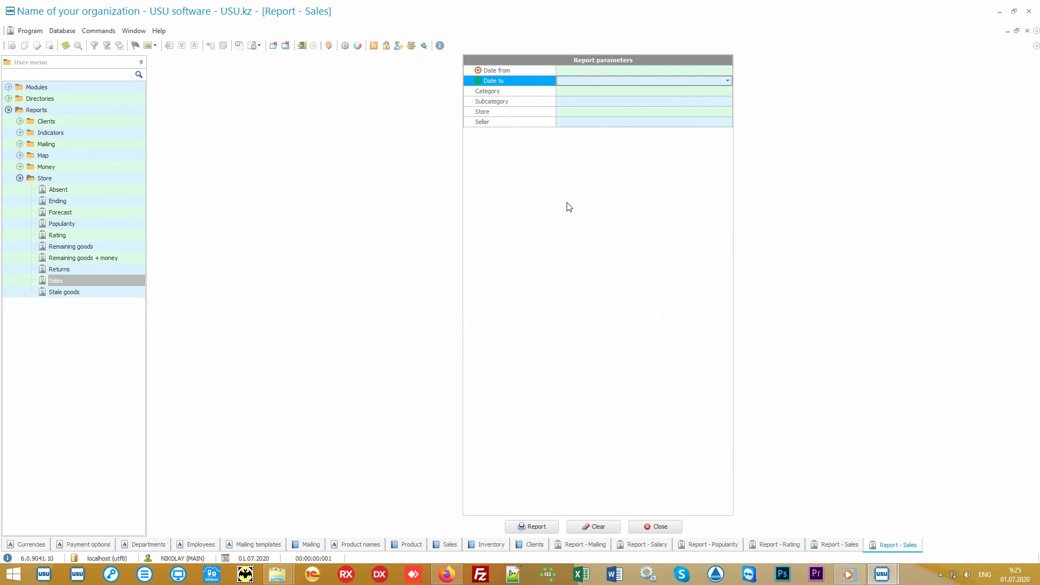
{"action": "key", "text": "Up"}
{"action": "left_click", "coordinate": [728, 71]}
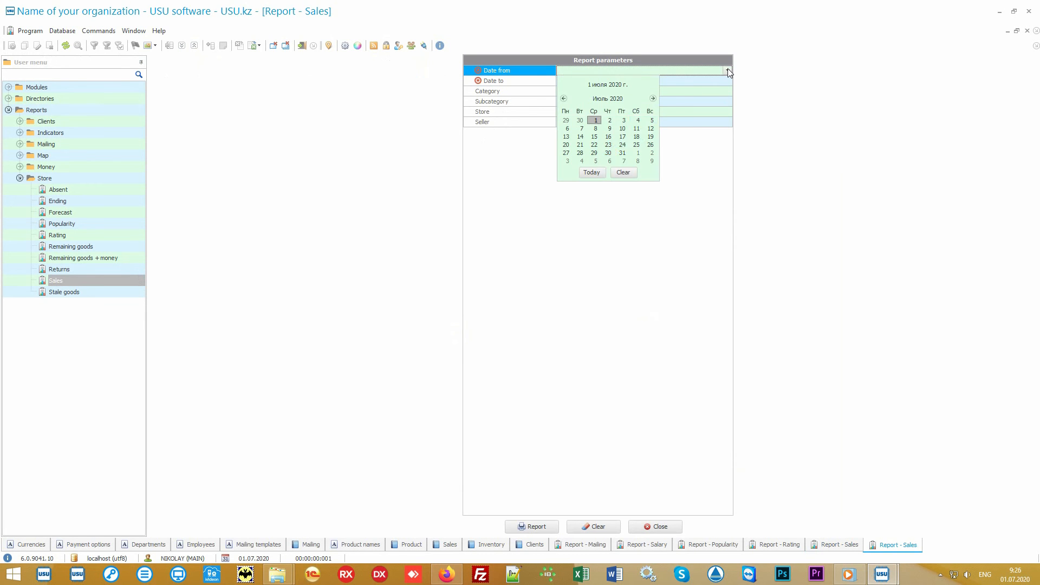
{"action": "left_click", "coordinate": [592, 172]}
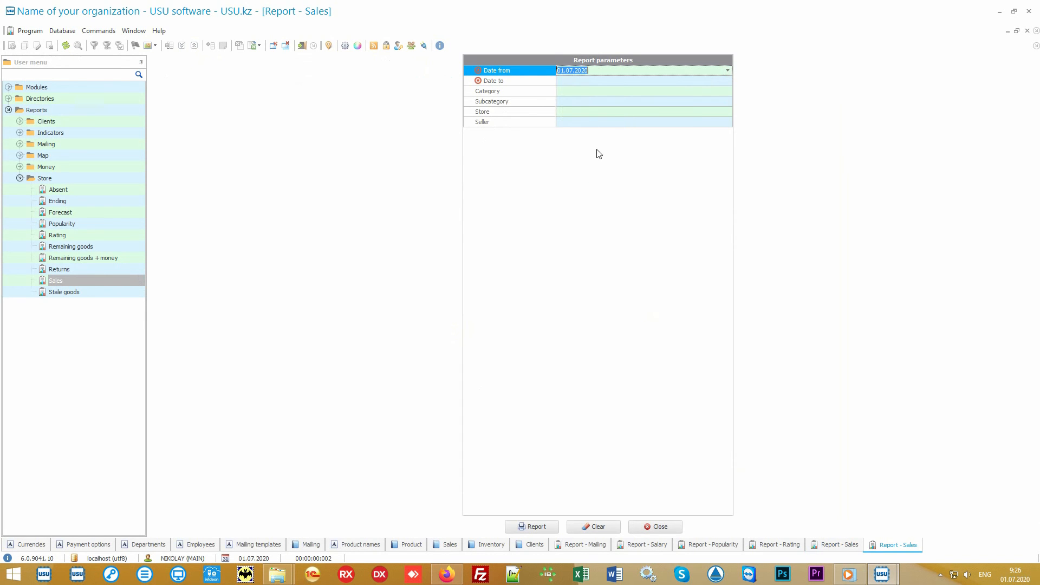
- Set Date to to 05.07.2020 and generate the Sales report for all categories, stores and sellers
{"action": "left_click", "coordinate": [590, 82]}
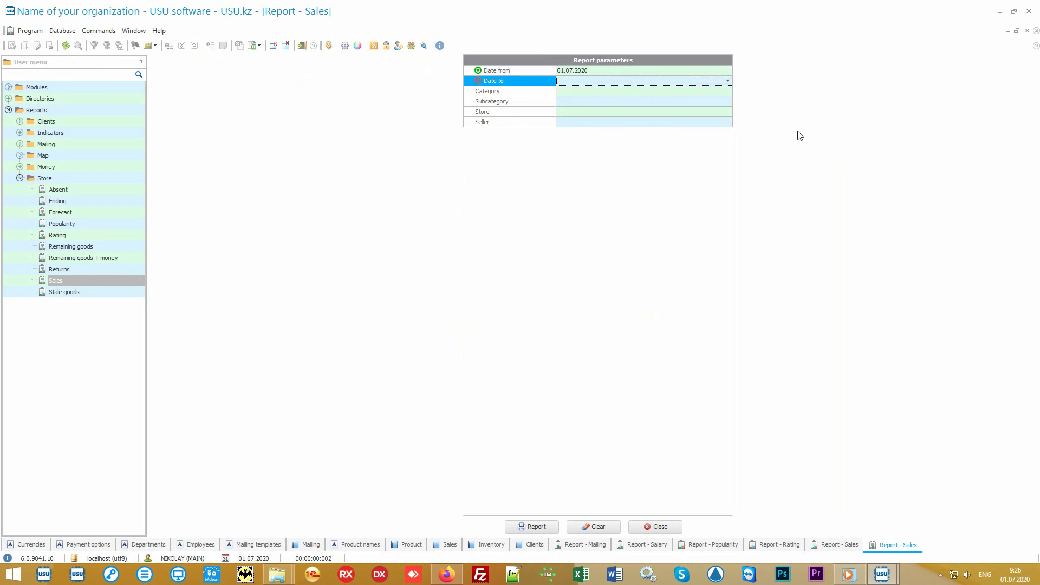
{"action": "type", "text": "05.07."}
{"action": "key", "text": "Return"}
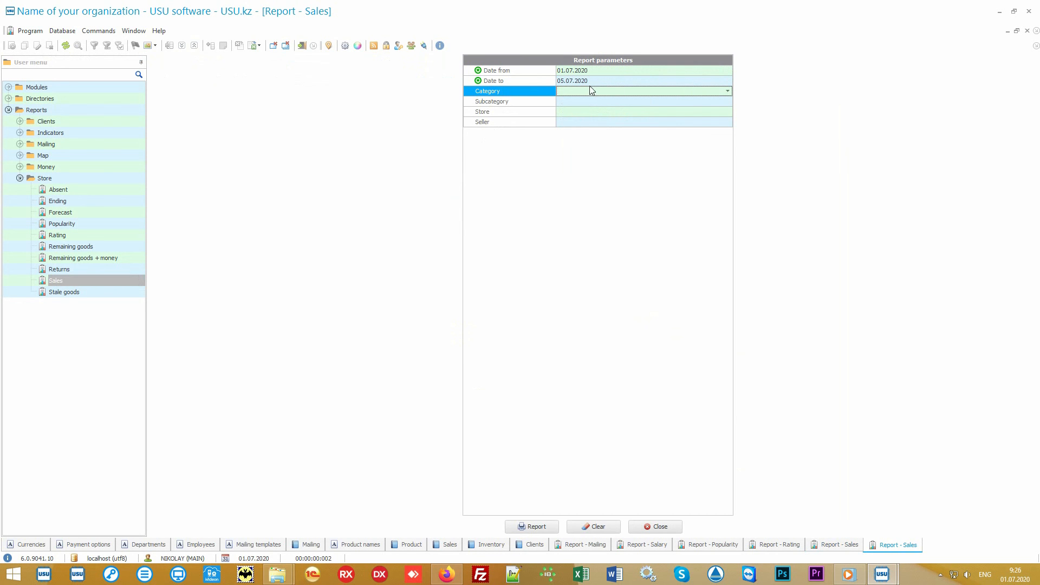
{"action": "left_click", "coordinate": [540, 528]}
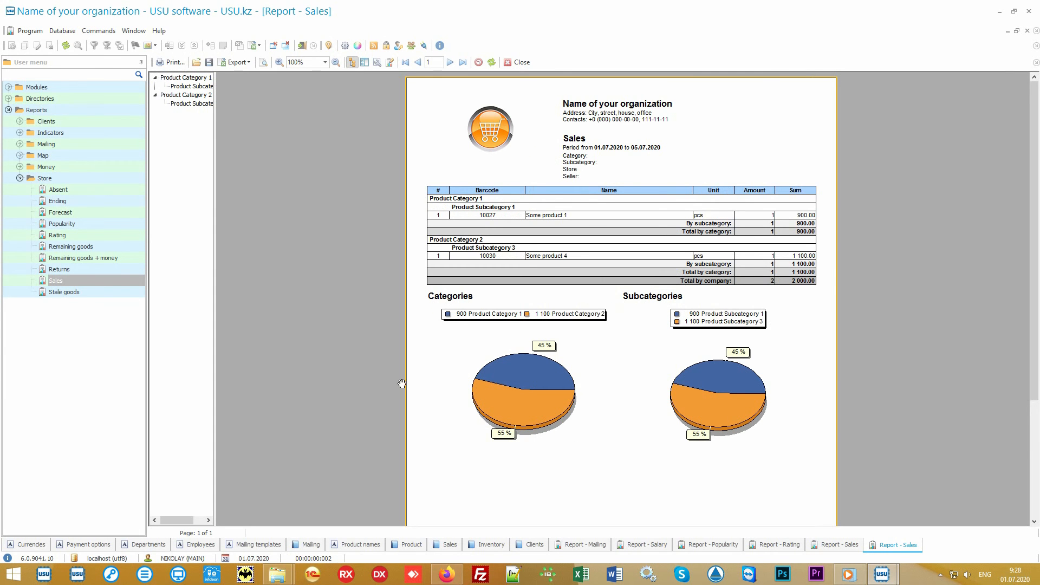
- Look through the Store report list from Absent to Stale goods, and briefly check the list of Money reports
{"action": "left_click", "coordinate": [80, 179]}
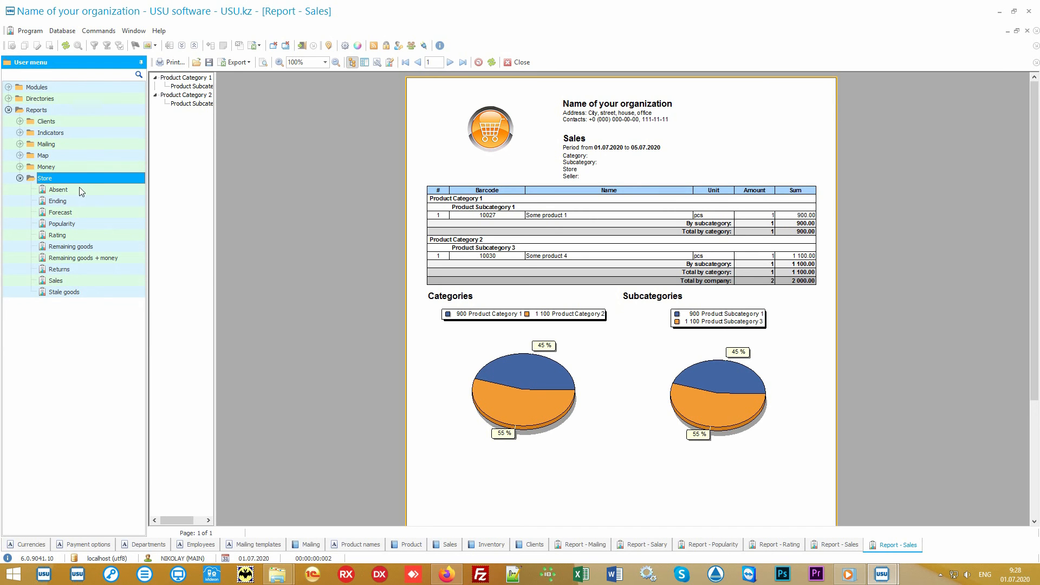
{"action": "key", "text": "Down"}
{"action": "key", "text": "Down"}
{"action": "key", "text": "Down"}
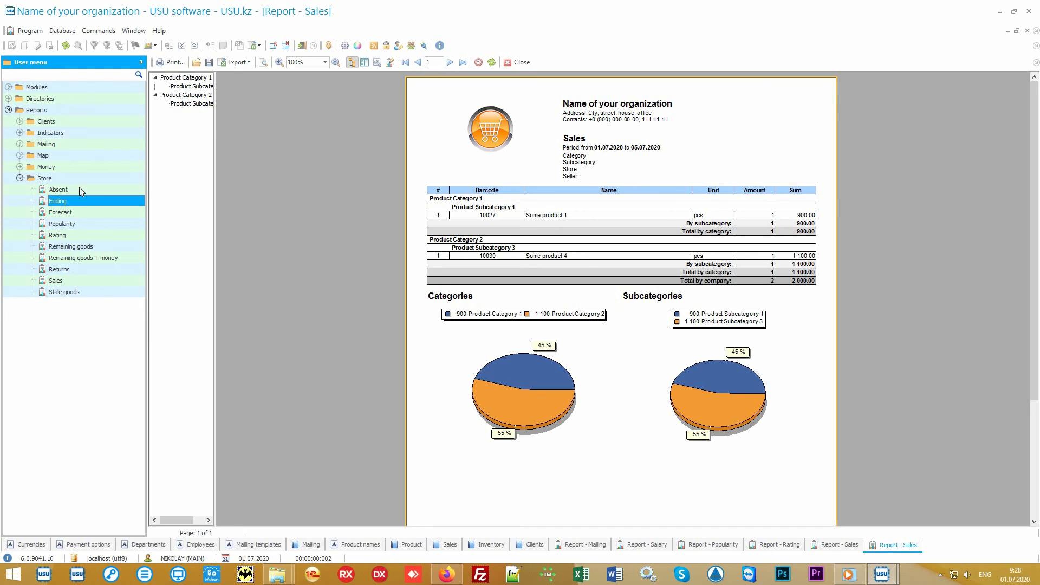
{"action": "key", "text": "Down"}
{"action": "key", "text": "Down"}
{"action": "key", "text": "Down"}
{"action": "key", "text": "Down"}
{"action": "key", "text": "Down"}
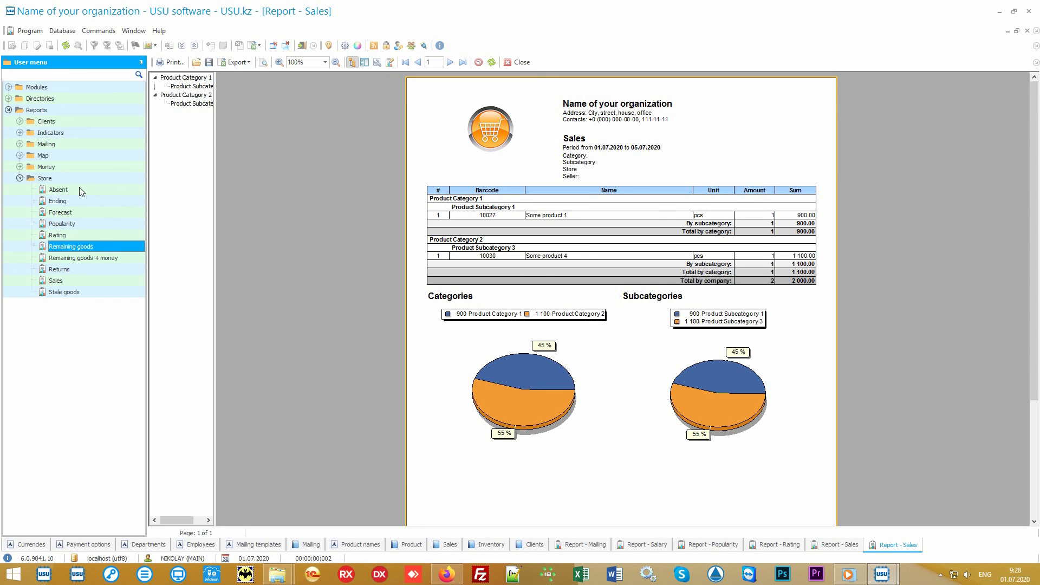
{"action": "key", "text": "Down"}
{"action": "key", "text": "Down"}
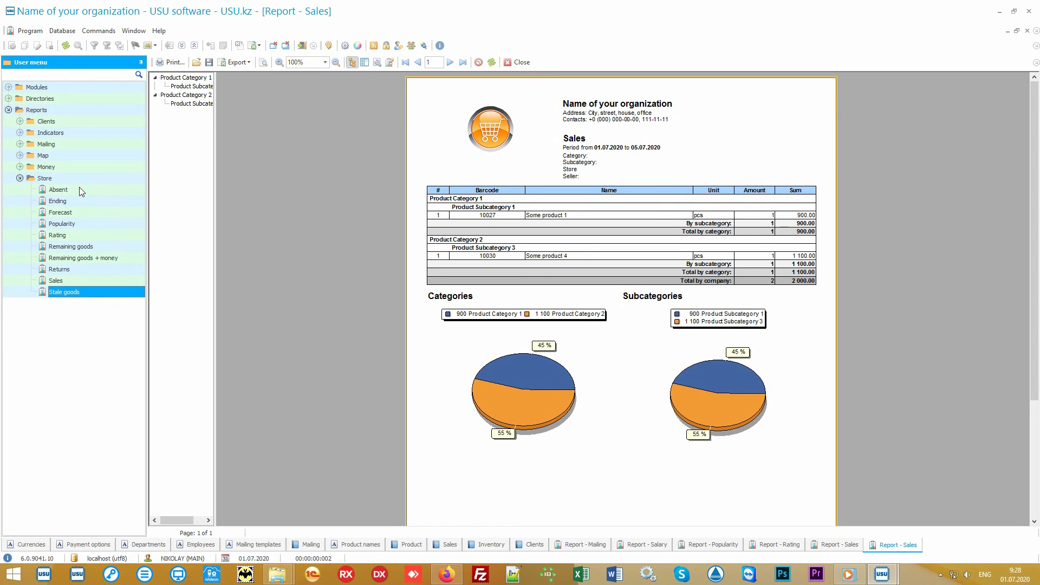
{"action": "left_click", "coordinate": [20, 167]}
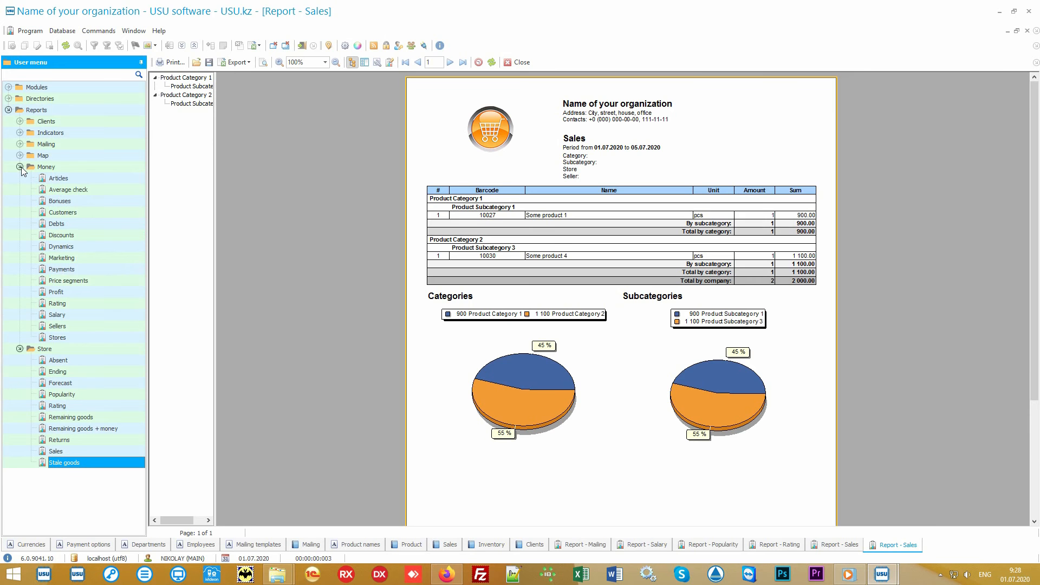
{"action": "left_click", "coordinate": [20, 167]}
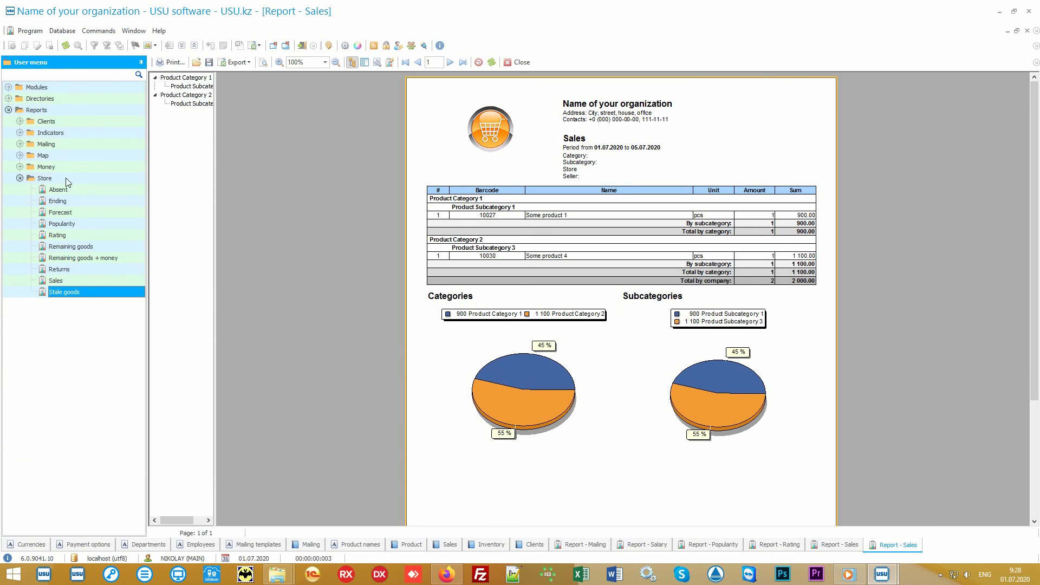
{"action": "left_click", "coordinate": [44, 178]}
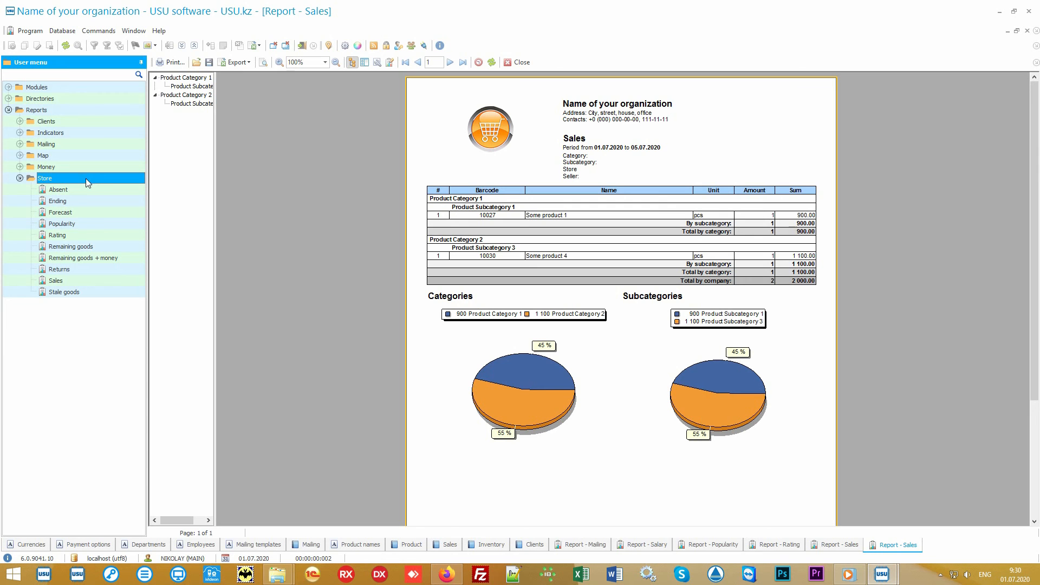
- Open another Sales report and review its Date to, Category, Subcategory, Store and Seller parameters, including the available category choices
{"action": "double_click", "coordinate": [87, 281]}
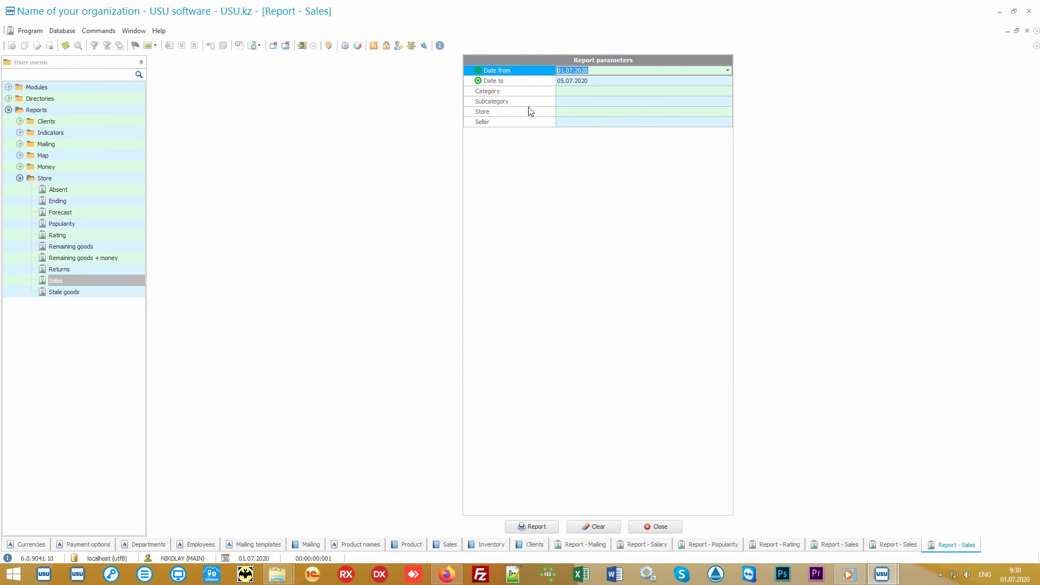
{"action": "left_click", "coordinate": [537, 85]}
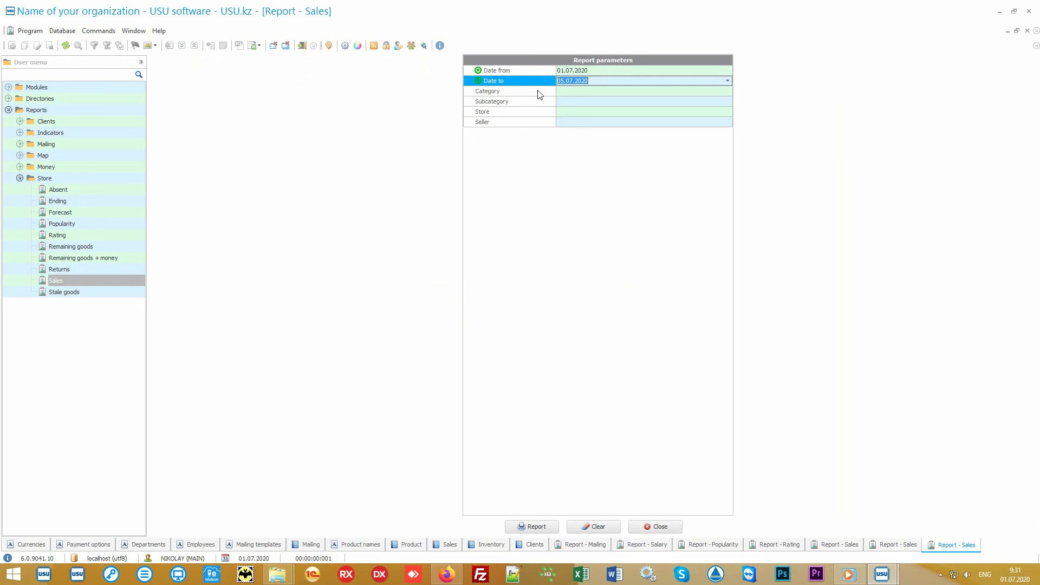
{"action": "left_click", "coordinate": [538, 91]}
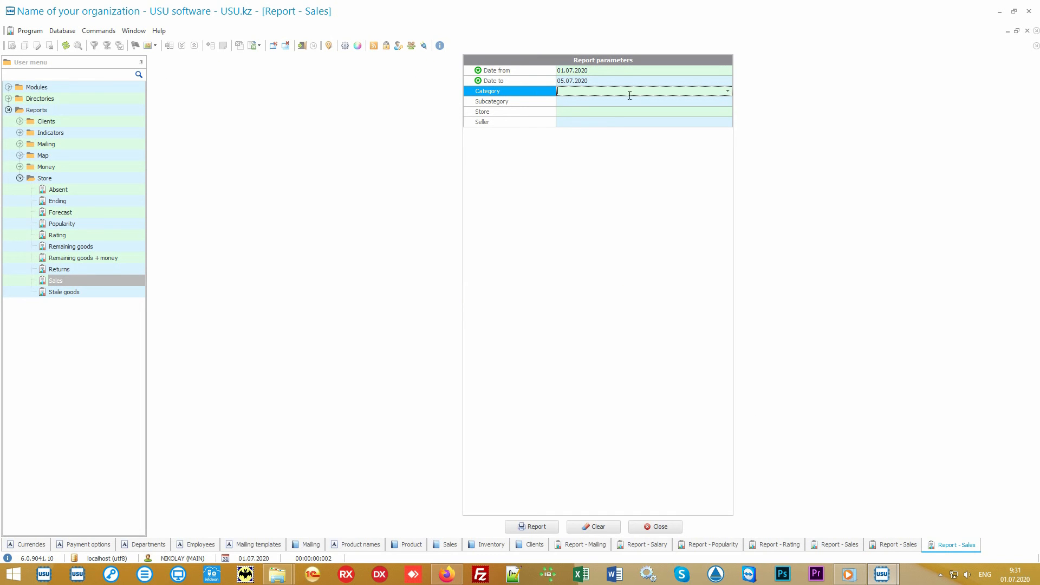
{"action": "left_click", "coordinate": [727, 92]}
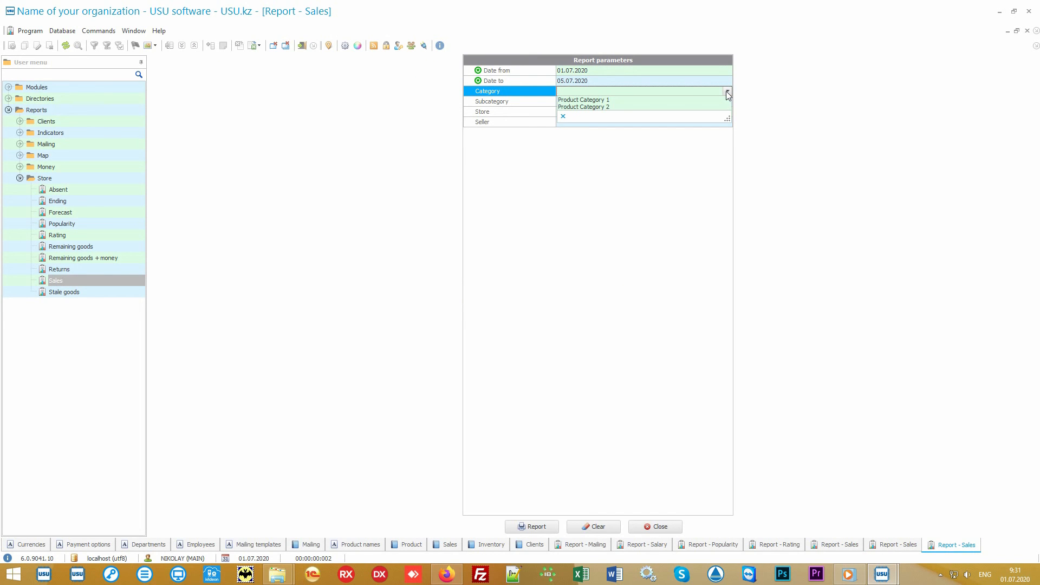
{"action": "left_click", "coordinate": [726, 92]}
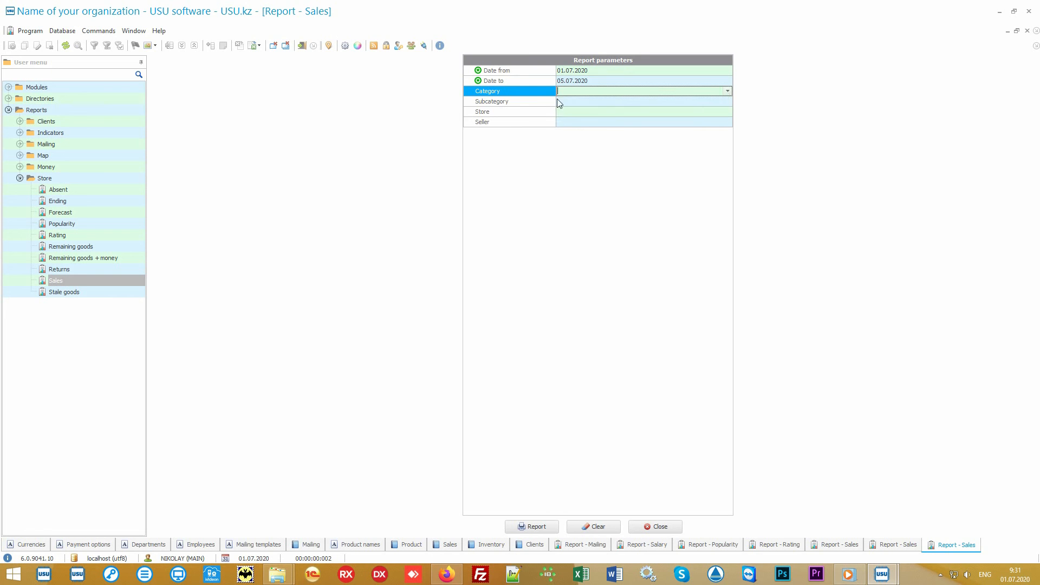
{"action": "left_click", "coordinate": [538, 103]}
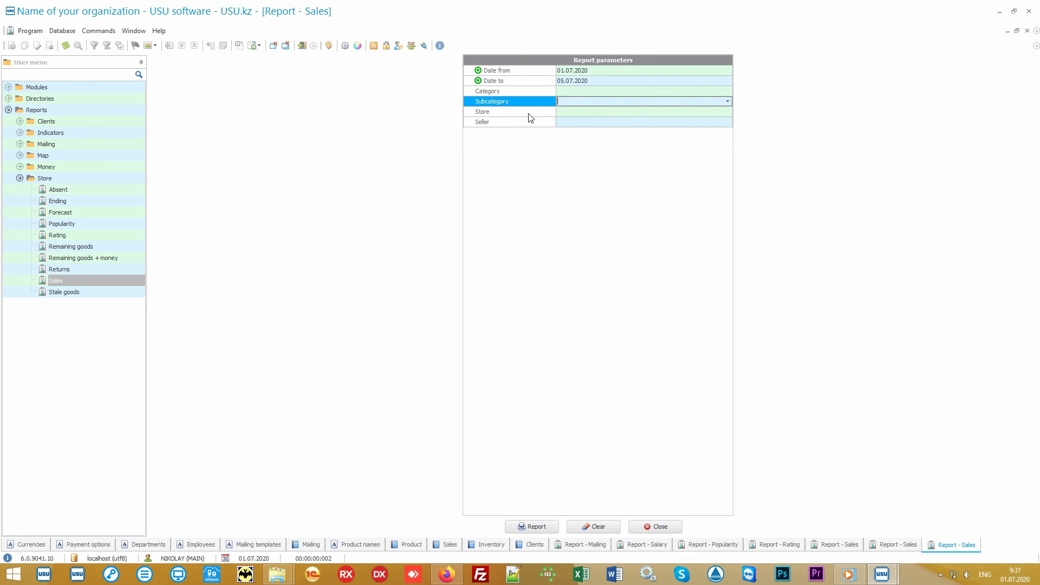
{"action": "left_click", "coordinate": [529, 113]}
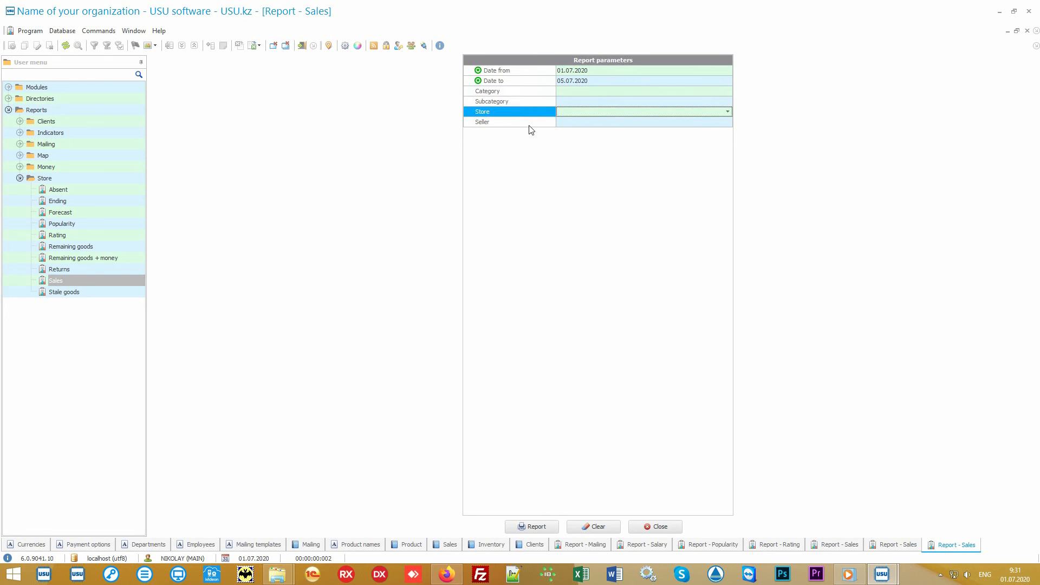
{"action": "left_click", "coordinate": [528, 124]}
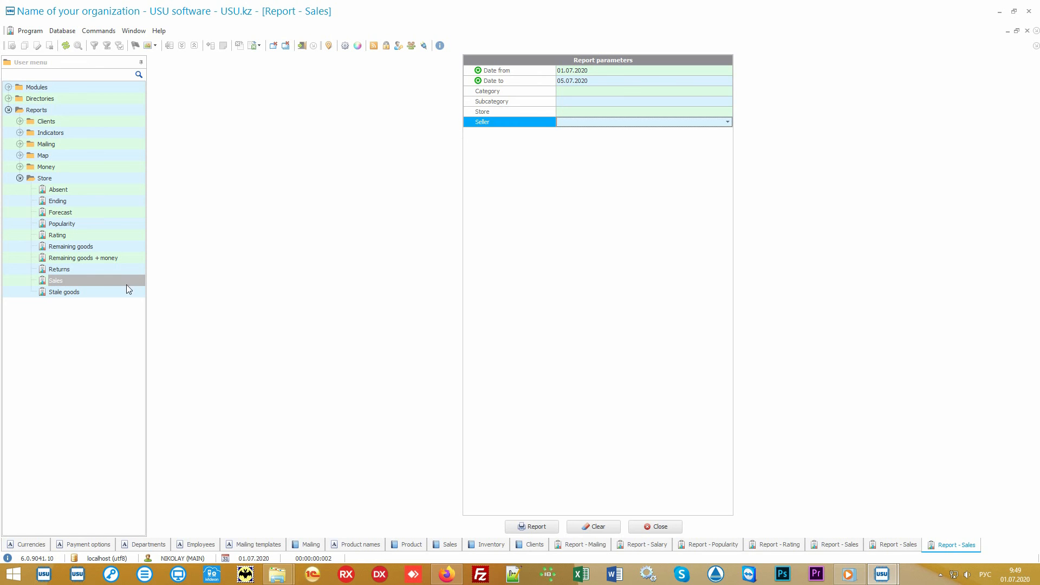
- Generate the Store group's Stale goods and Absent reports with their default periods
{"action": "left_click", "coordinate": [99, 294]}
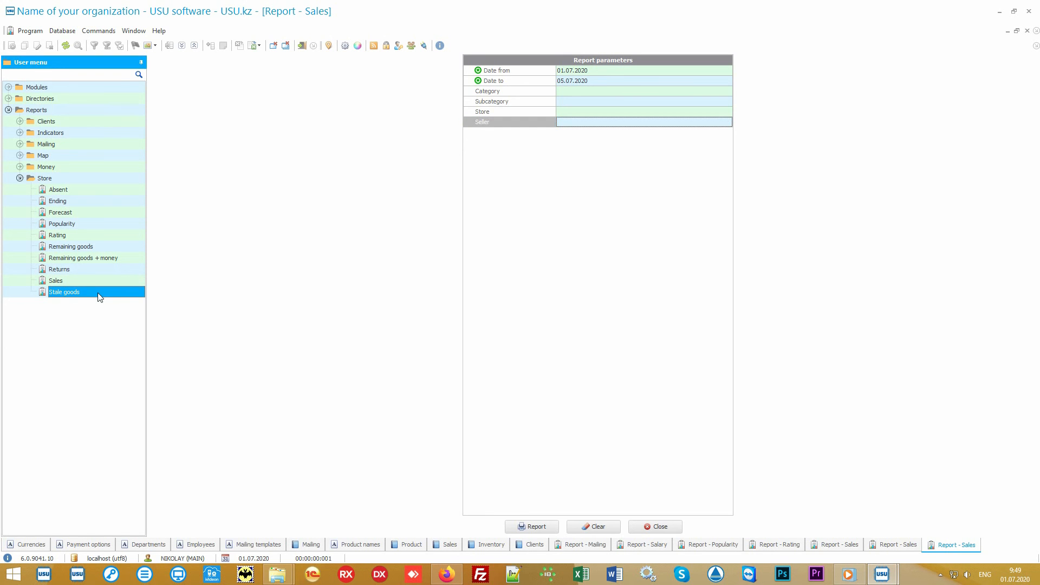
{"action": "left_click", "coordinate": [530, 528]}
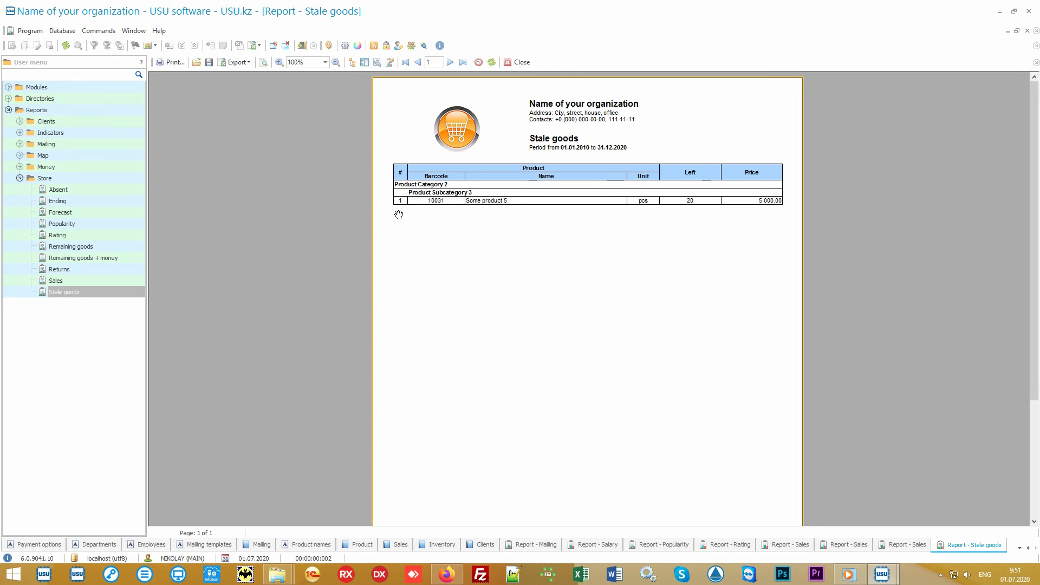
{"action": "double_click", "coordinate": [71, 189]}
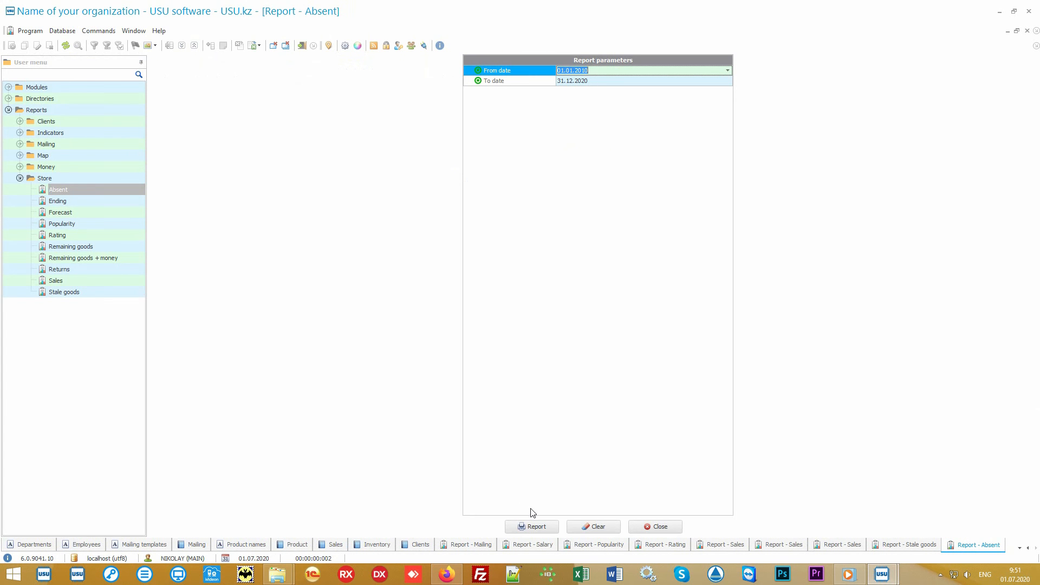
{"action": "left_click", "coordinate": [545, 524]}
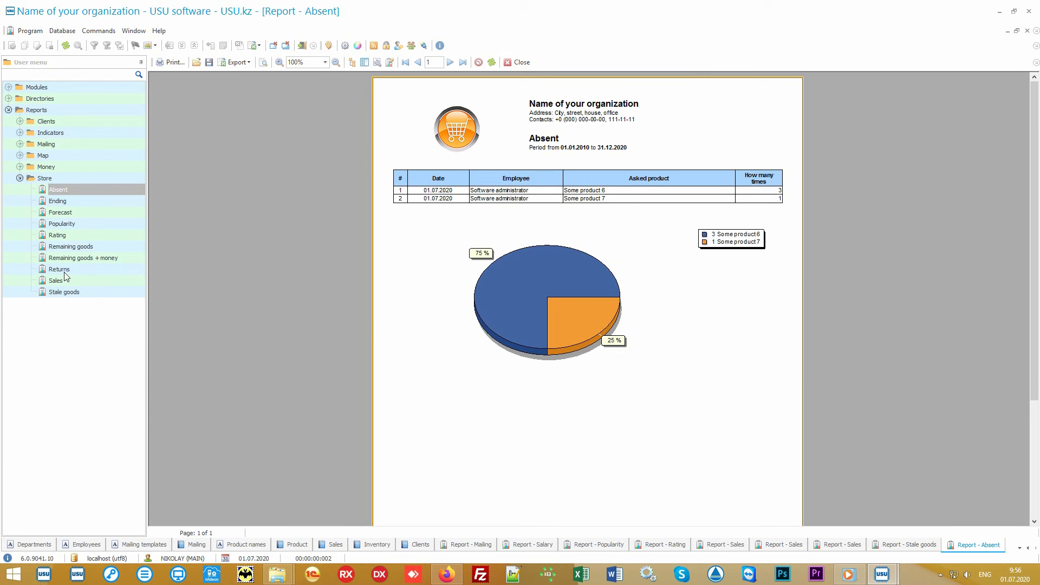
- Generate the Returns report for all departments and the Forecast report, both with their default periods
{"action": "double_click", "coordinate": [60, 269]}
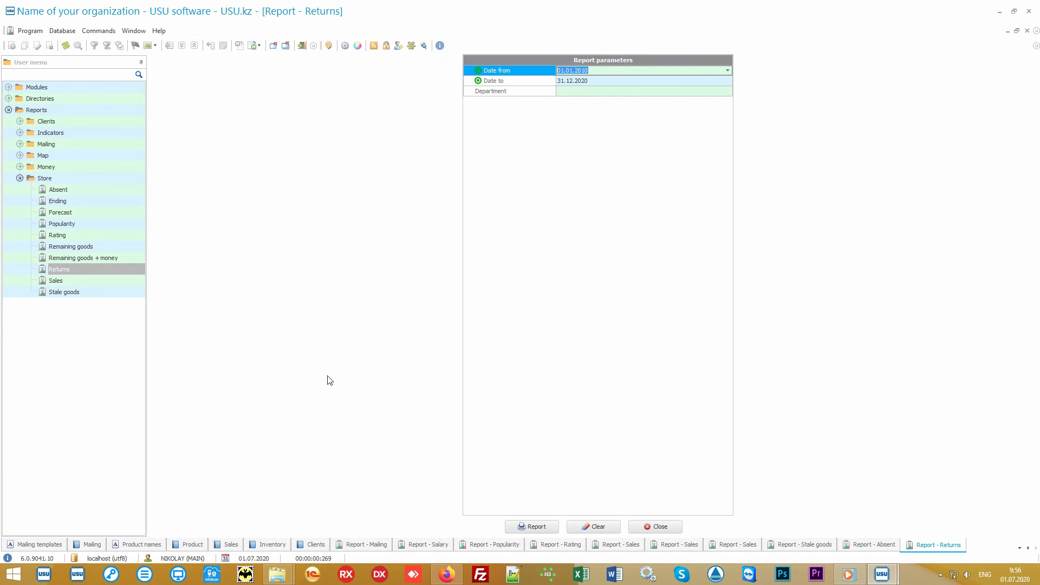
{"action": "left_click", "coordinate": [531, 526]}
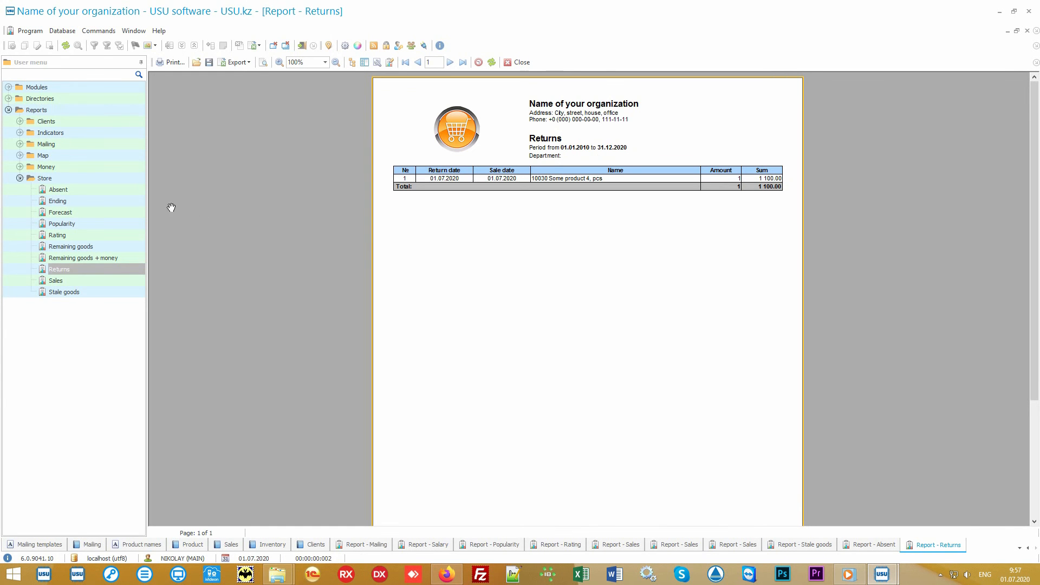
{"action": "left_click", "coordinate": [89, 216]}
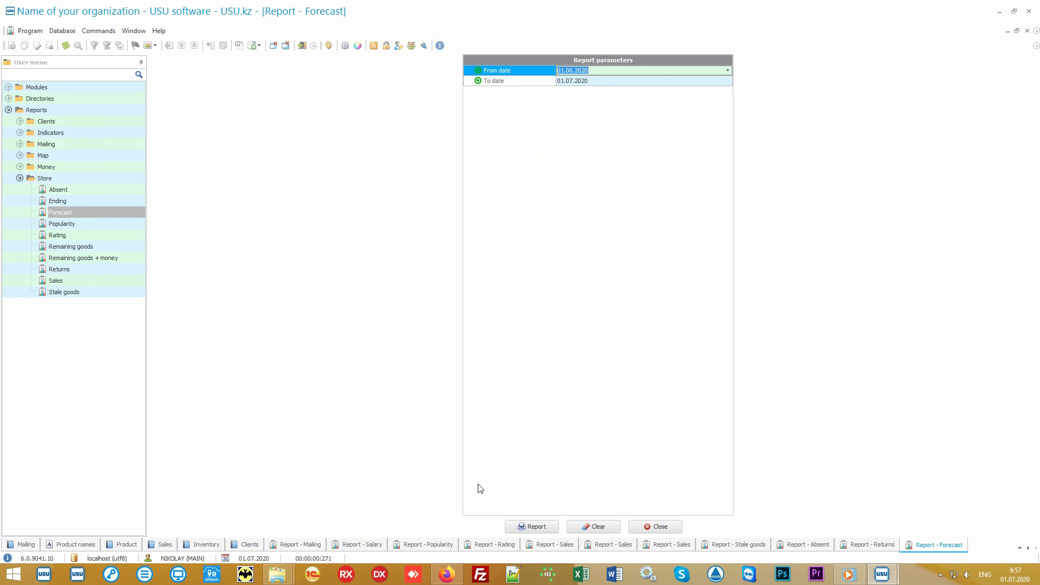
{"action": "left_click", "coordinate": [537, 526]}
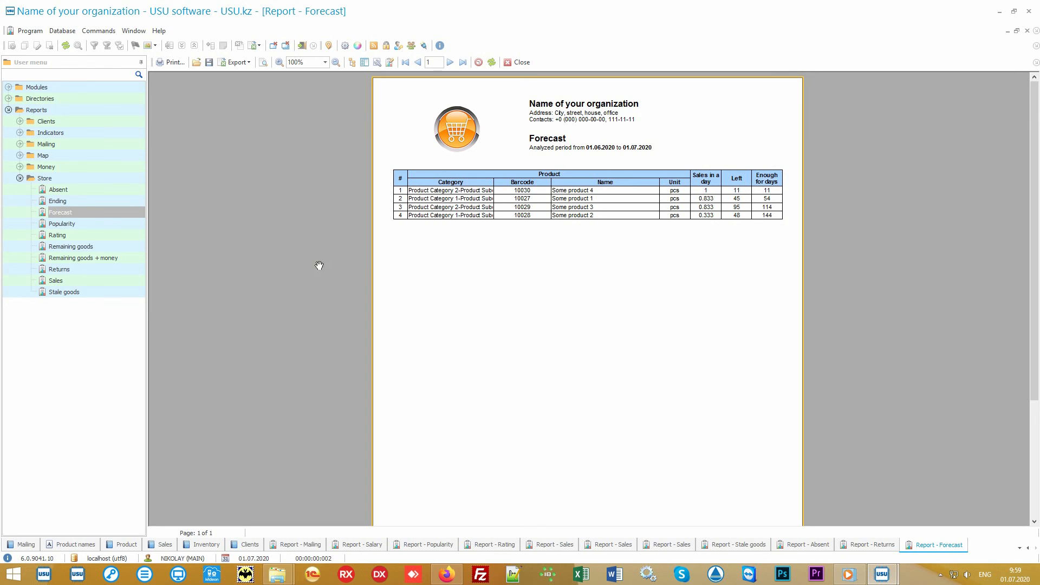
- Generate the Ending report and the Remaining goods report for 01.07.2020, covering all departments and categories
{"action": "double_click", "coordinate": [116, 201]}
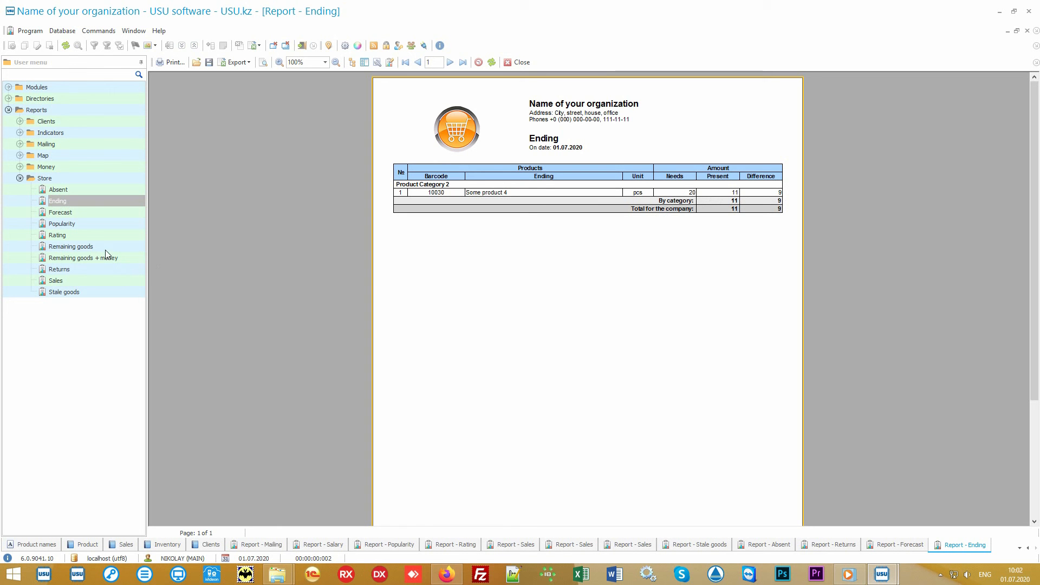
{"action": "left_click", "coordinate": [104, 247]}
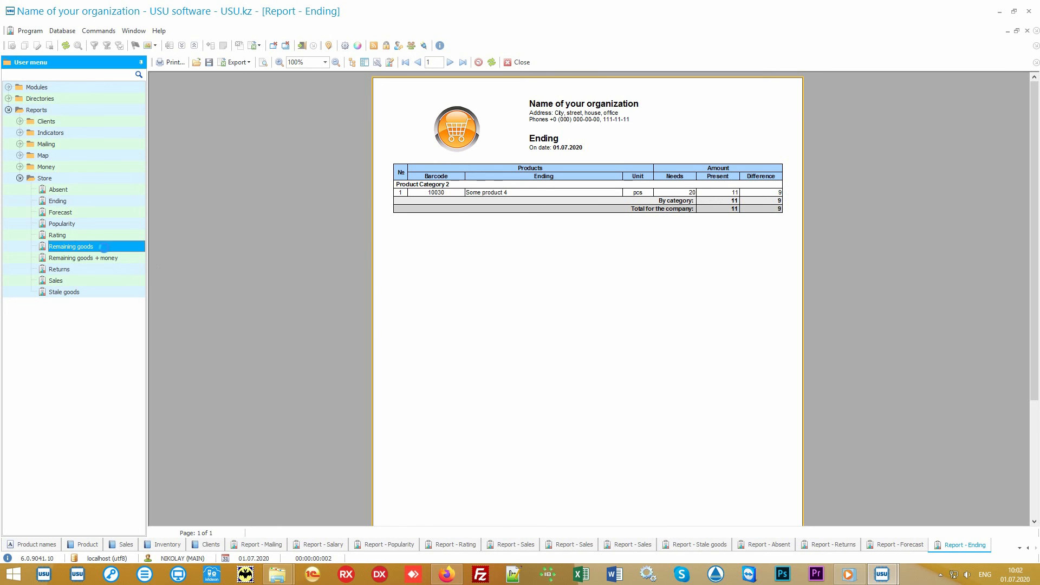
{"action": "left_click", "coordinate": [543, 526]}
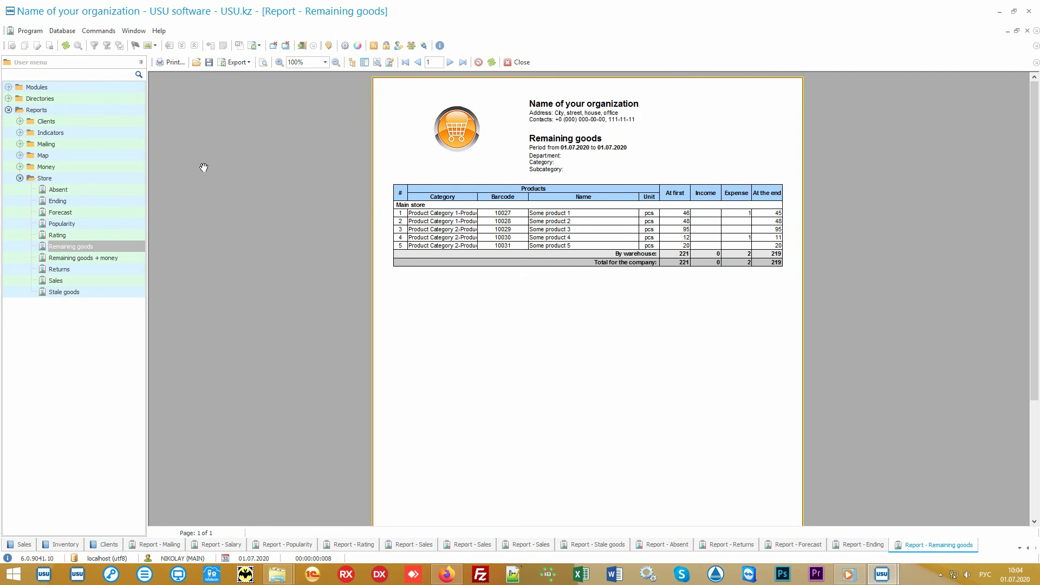
- Expand the Money report group and collapse the Store report group
{"action": "double_click", "coordinate": [102, 168]}
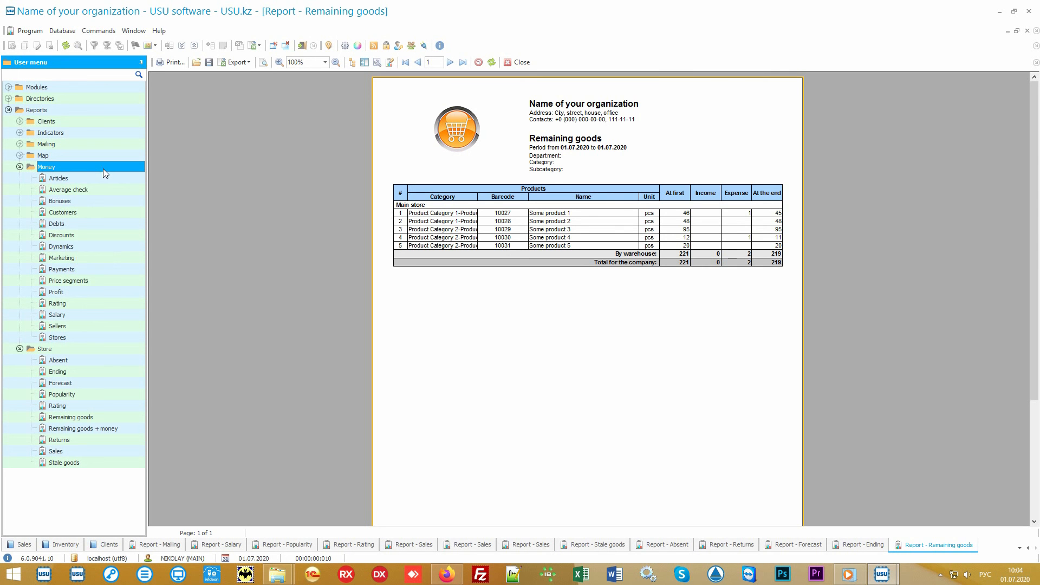
{"action": "left_click", "coordinate": [19, 351]}
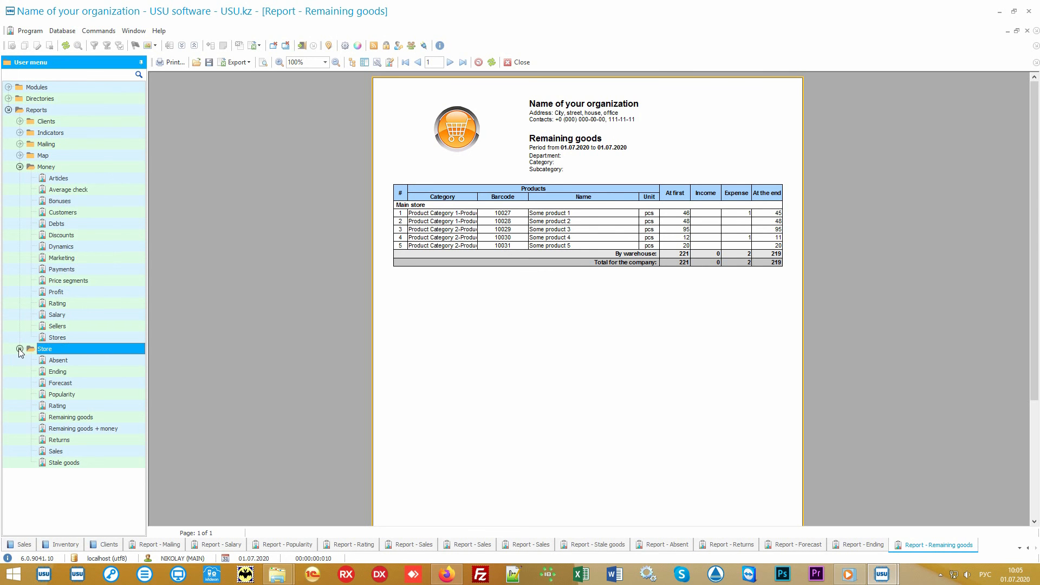
{"action": "left_click", "coordinate": [19, 349]}
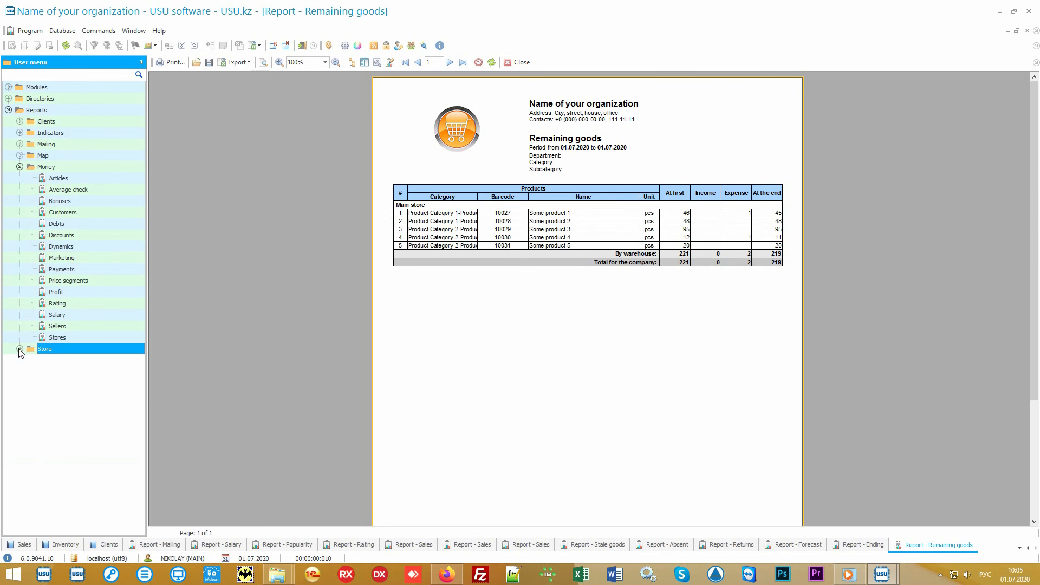
{"action": "left_click", "coordinate": [80, 168]}
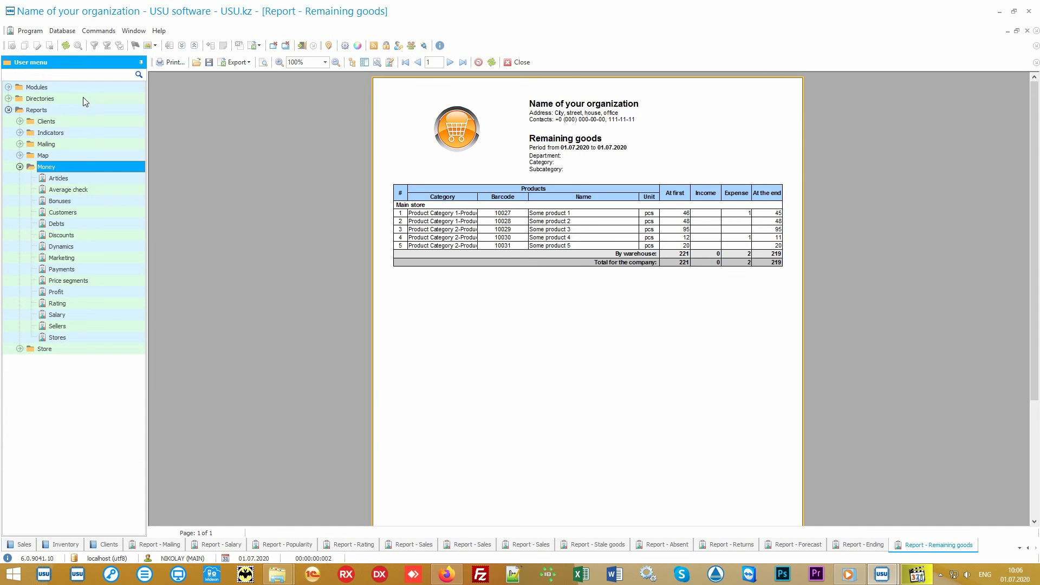
- Expand Directories and its Money group, and open the Financial items directory
{"action": "double_click", "coordinate": [83, 98]}
{"action": "double_click", "coordinate": [74, 144]}
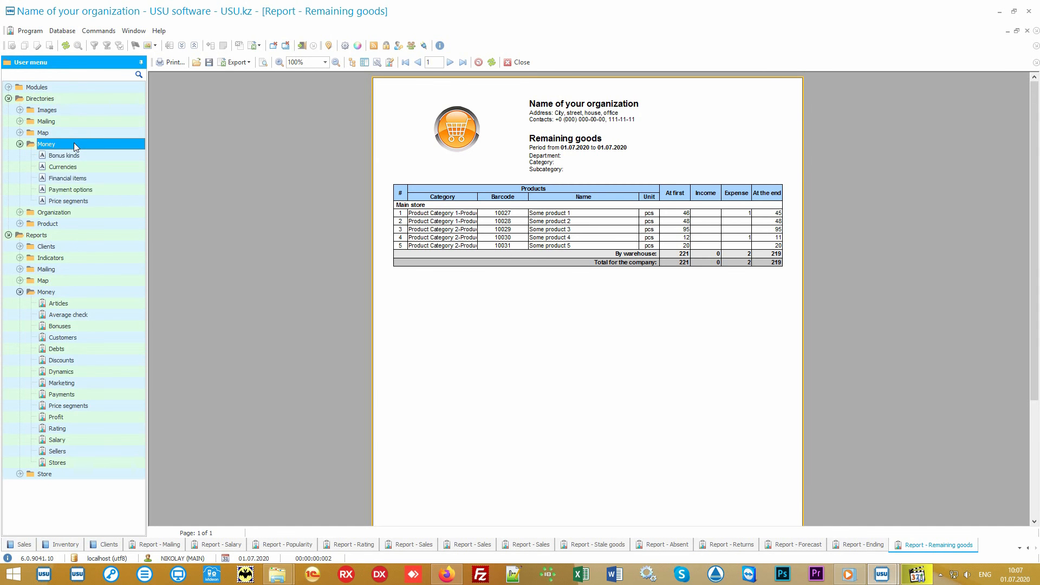
{"action": "double_click", "coordinate": [102, 178]}
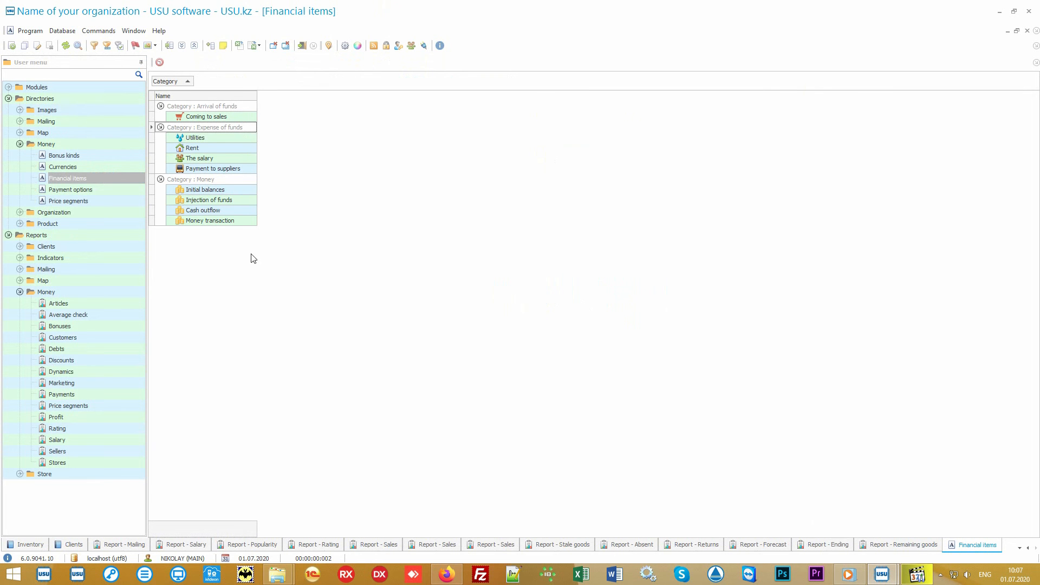
- Generate the Articles and Average check money reports for 01.01.2010 to 31.12.2020, leaving the Average check department blank
{"action": "double_click", "coordinate": [99, 303]}
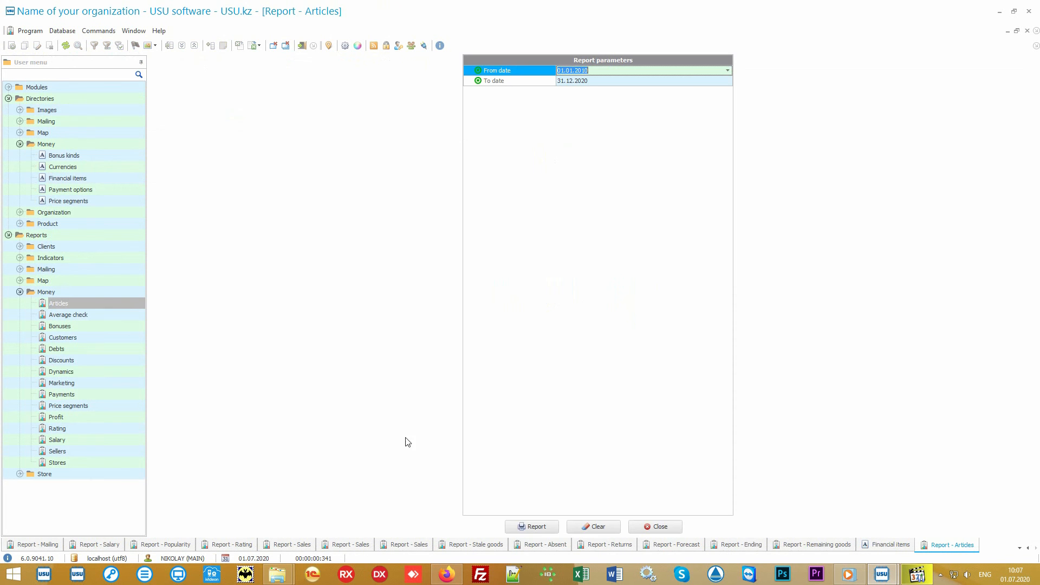
{"action": "left_click", "coordinate": [529, 525]}
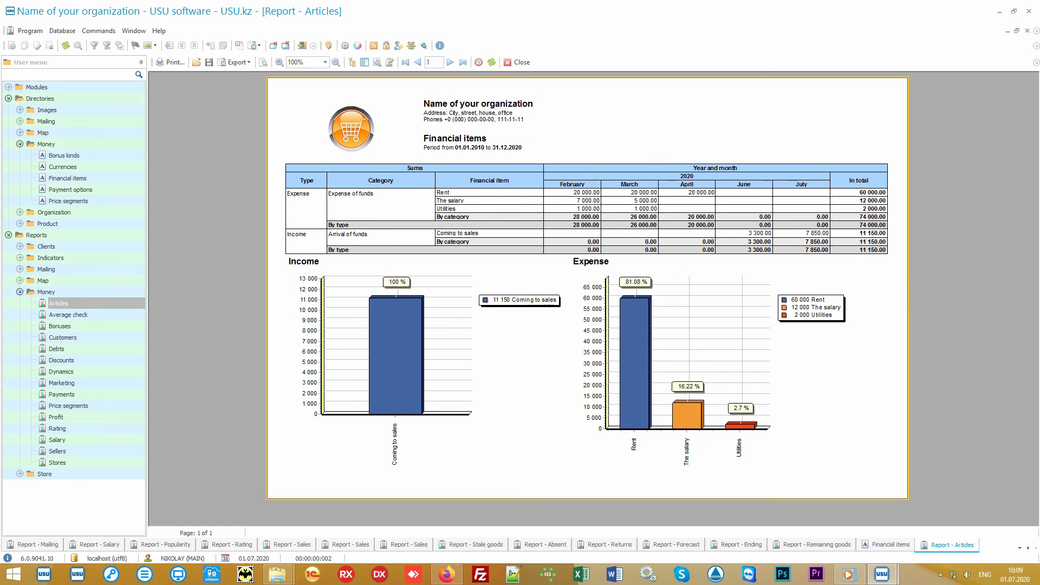
{"action": "left_click", "coordinate": [96, 313]}
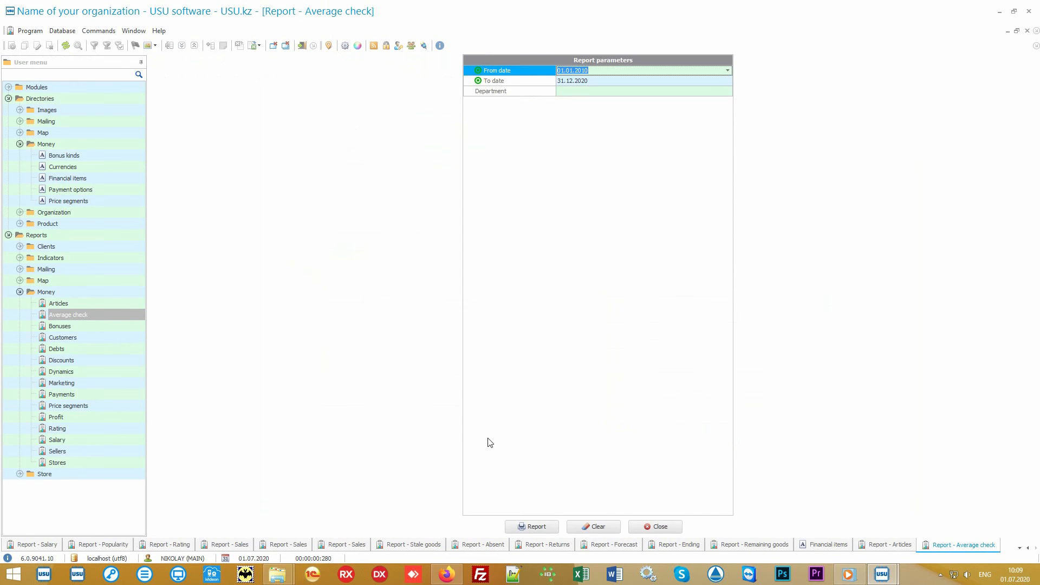
{"action": "left_click", "coordinate": [552, 526]}
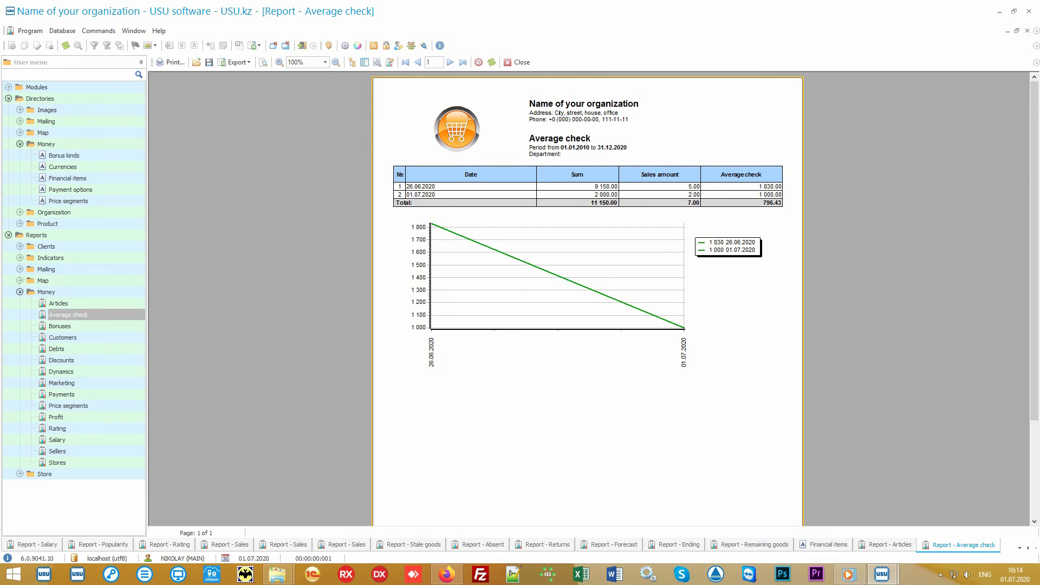
- Generate the Price segments and Rating money reports for the default period 01.01.2010 to 31.12.2020
{"action": "left_click", "coordinate": [117, 406]}
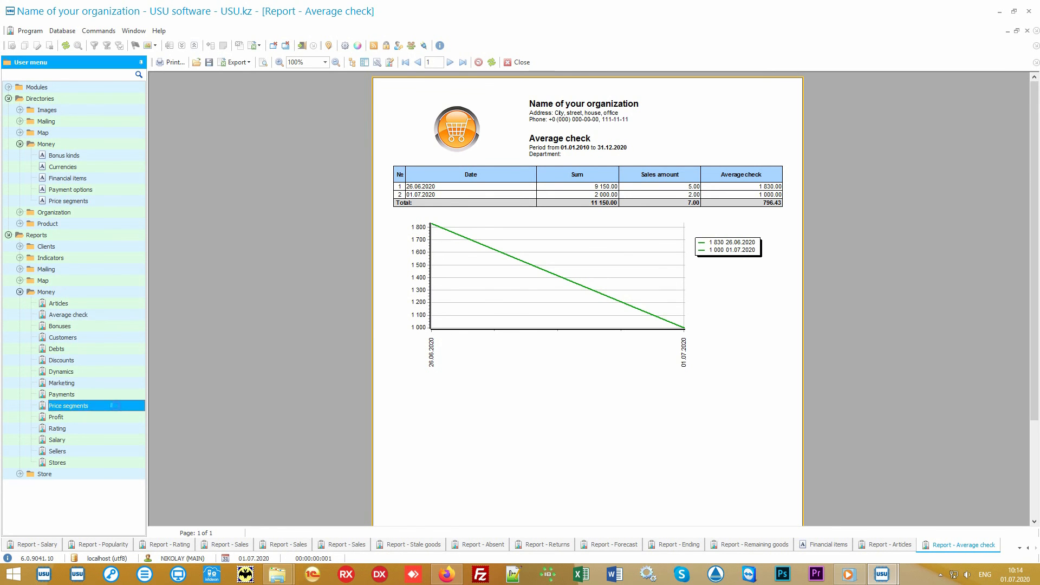
{"action": "left_click", "coordinate": [535, 525]}
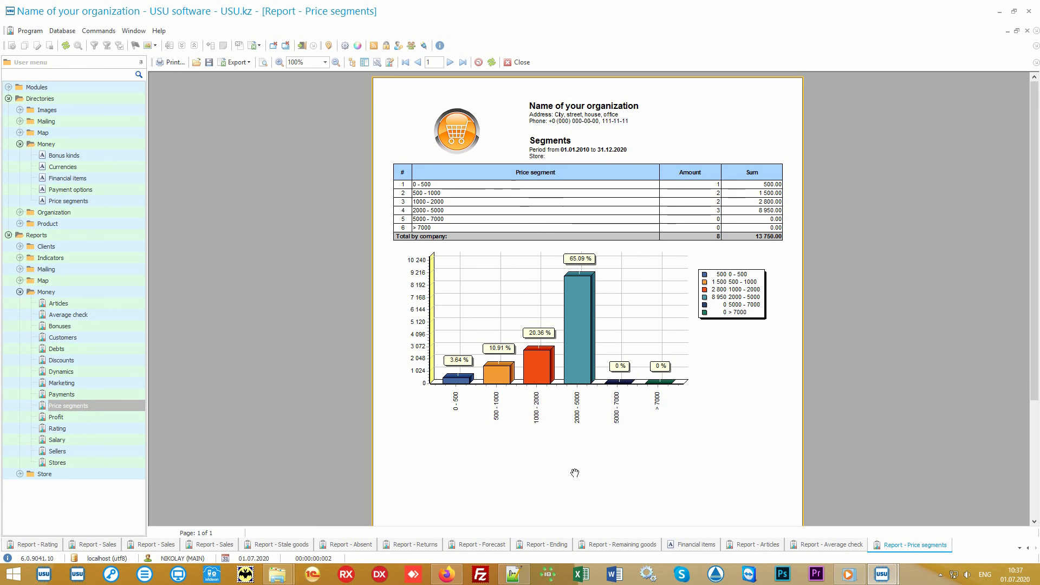
{"action": "left_click", "coordinate": [99, 431]}
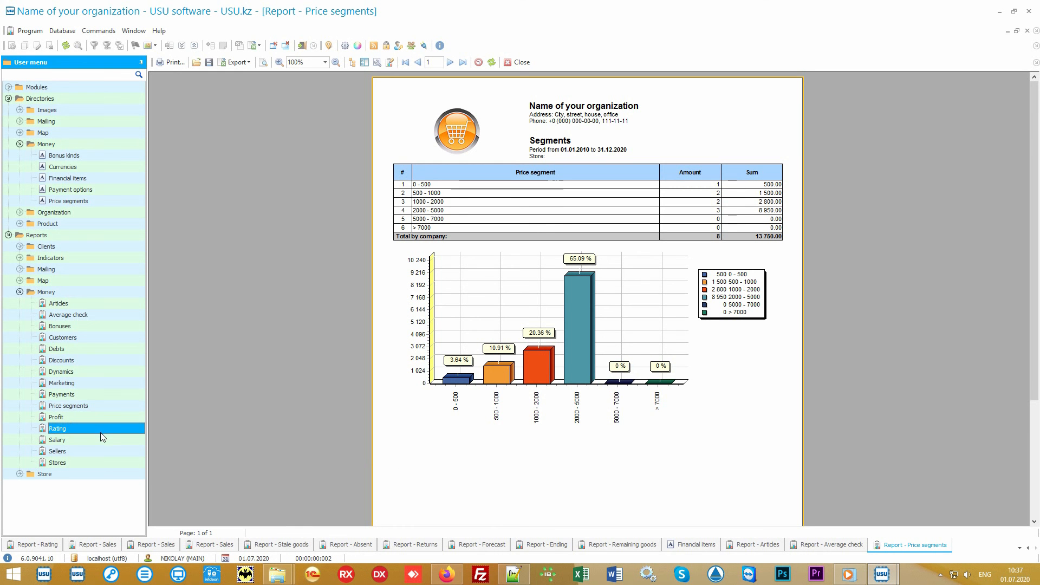
{"action": "double_click", "coordinate": [102, 433]}
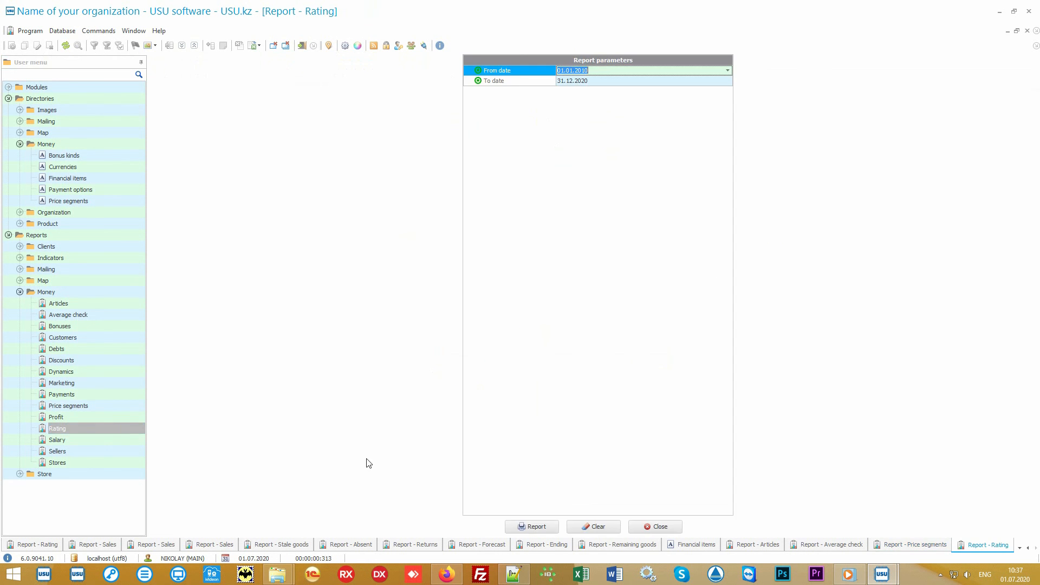
{"action": "left_click", "coordinate": [529, 527]}
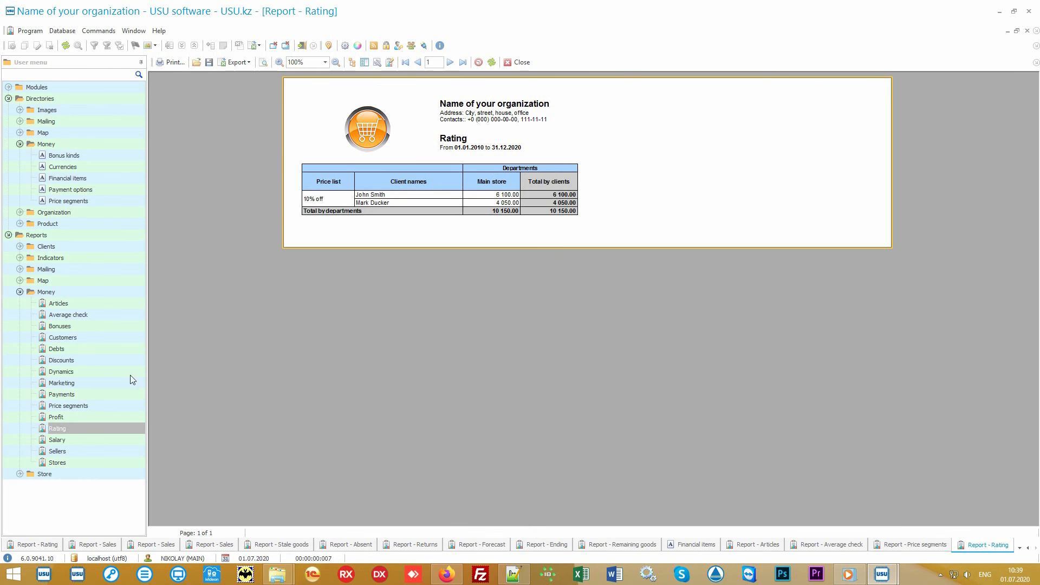
- Generate the Marketing report and the Stores report from the Money group, both with their default period
{"action": "double_click", "coordinate": [102, 382]}
{"action": "left_click", "coordinate": [530, 527]}
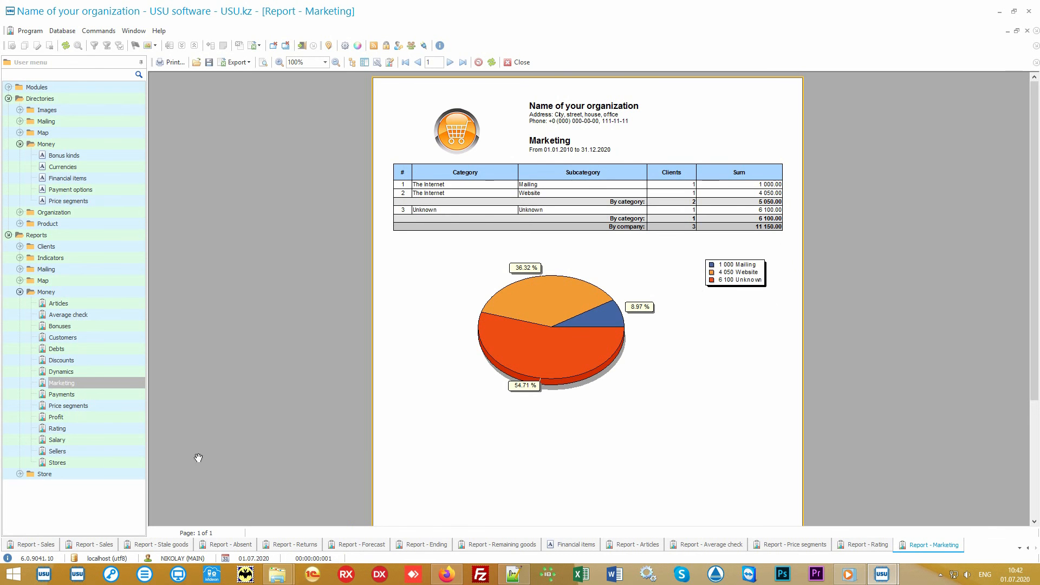
{"action": "left_click", "coordinate": [107, 463]}
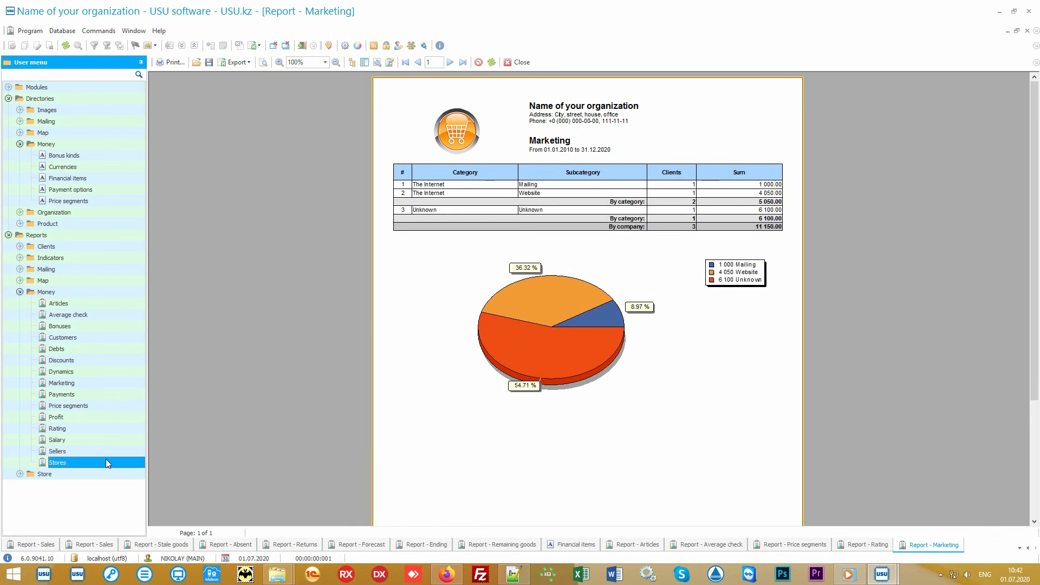
{"action": "left_click", "coordinate": [532, 526]}
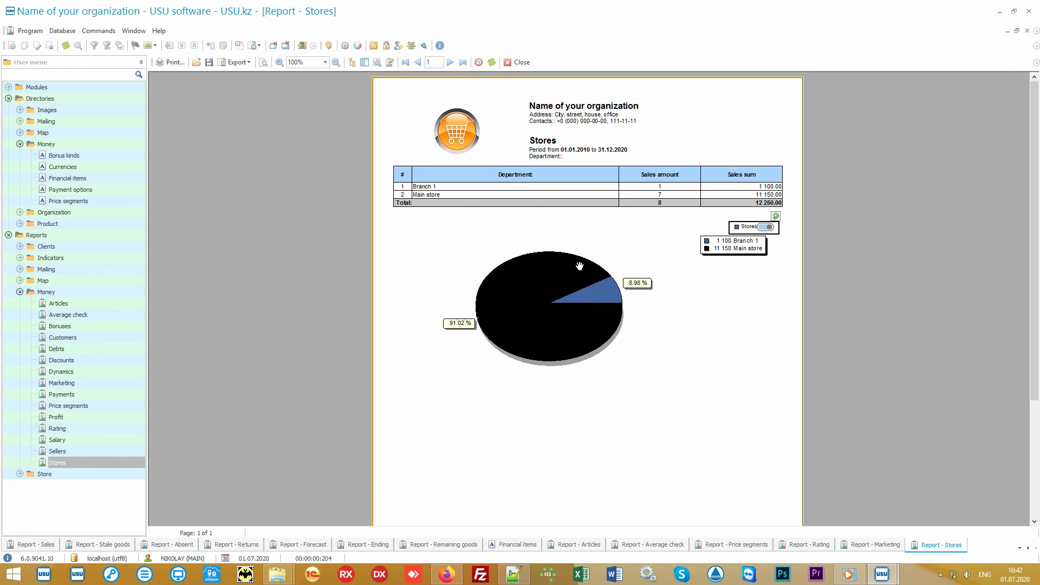
- Generate the Sellers report and the money Salary report for 01.01.2010 to 31.12.2020, covering all employees
{"action": "left_click", "coordinate": [97, 452]}
{"action": "left_click", "coordinate": [531, 527]}
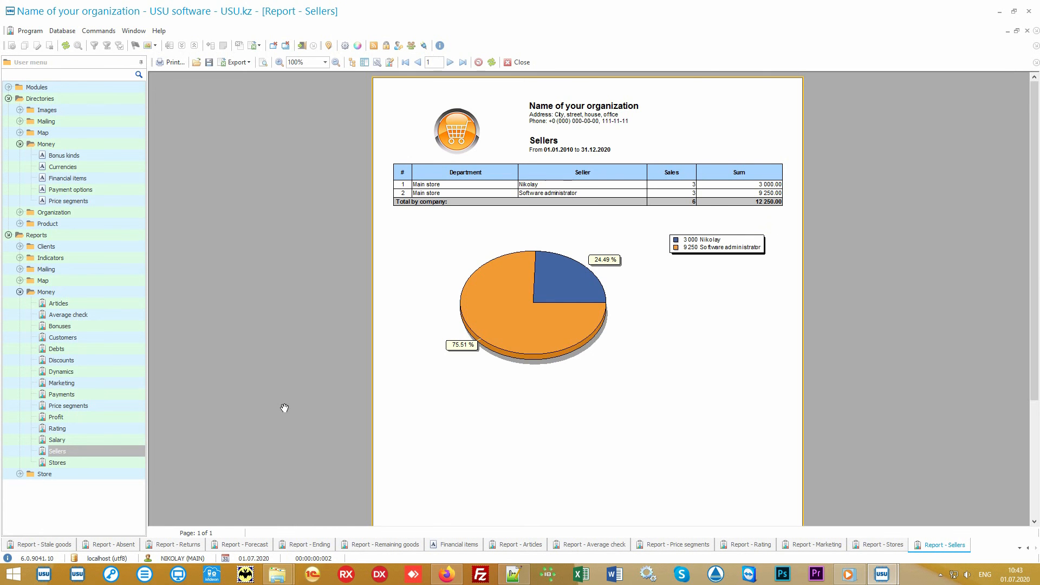
{"action": "double_click", "coordinate": [96, 440]}
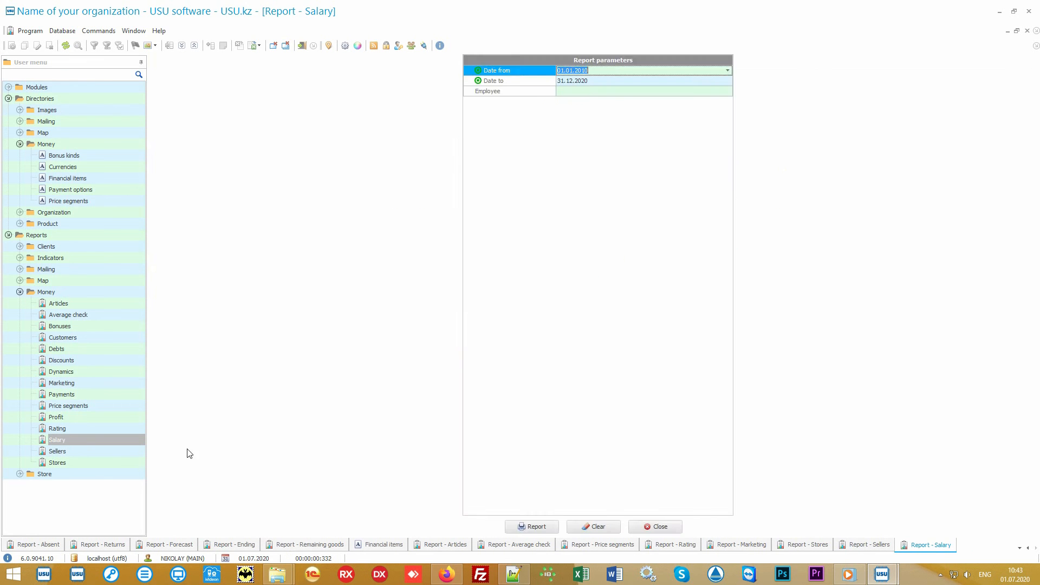
{"action": "left_click", "coordinate": [515, 528]}
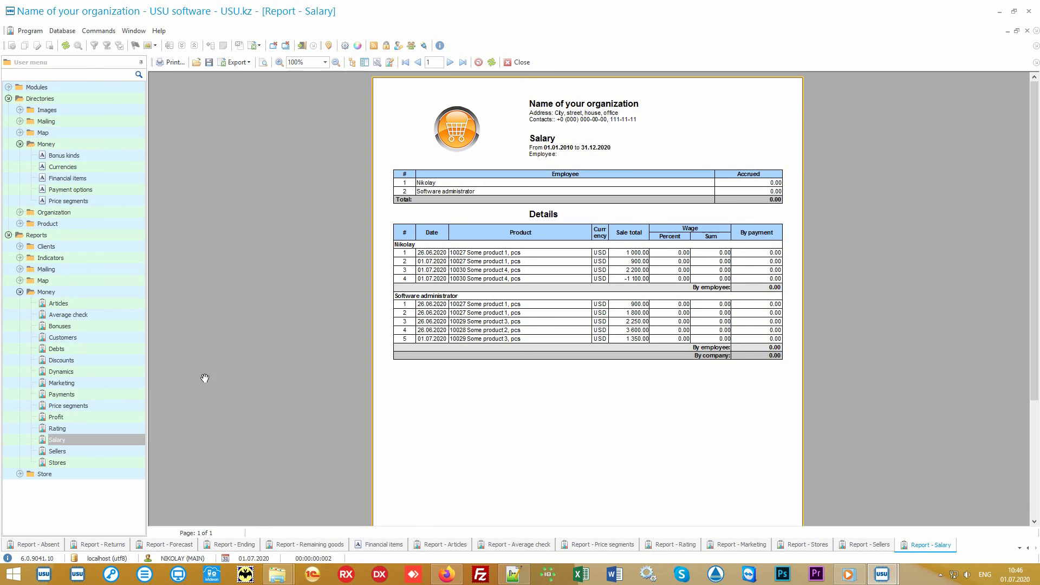
- Generate the Discounts report for all departments with its default period, and switch to the open Audit window
{"action": "left_click", "coordinate": [120, 359]}
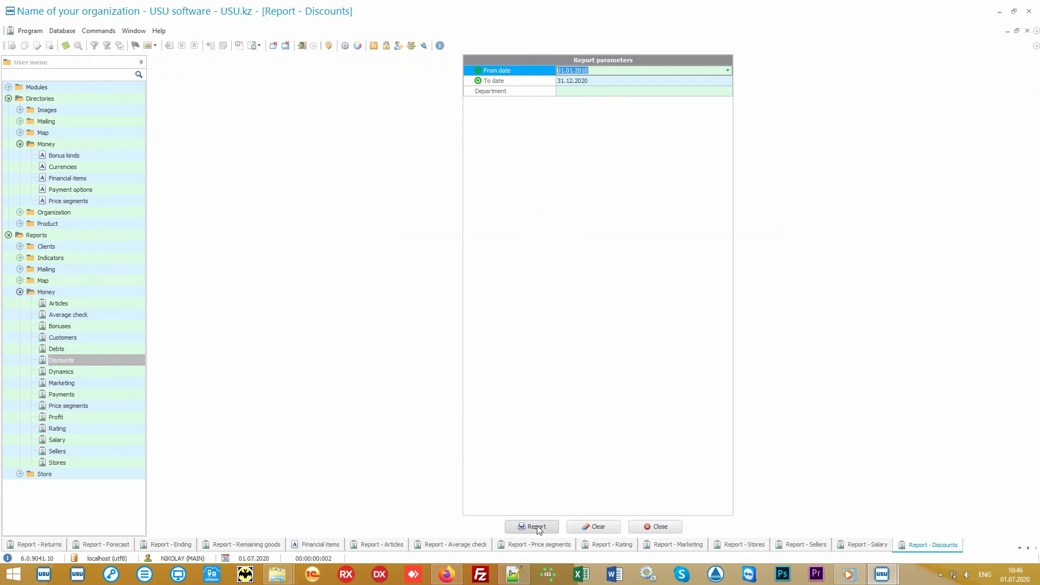
{"action": "left_click", "coordinate": [536, 526]}
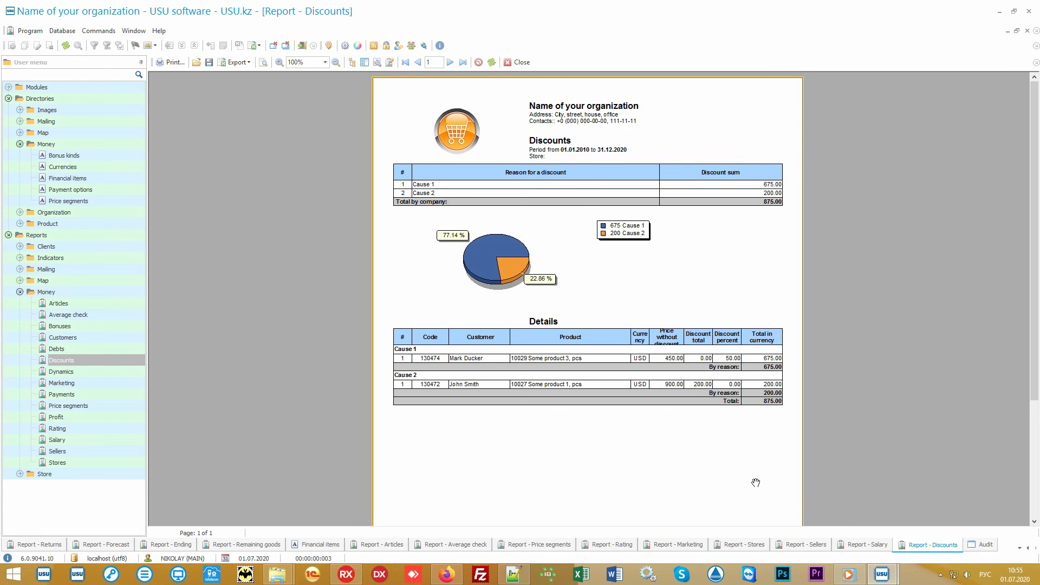
{"action": "left_click", "coordinate": [984, 545]}
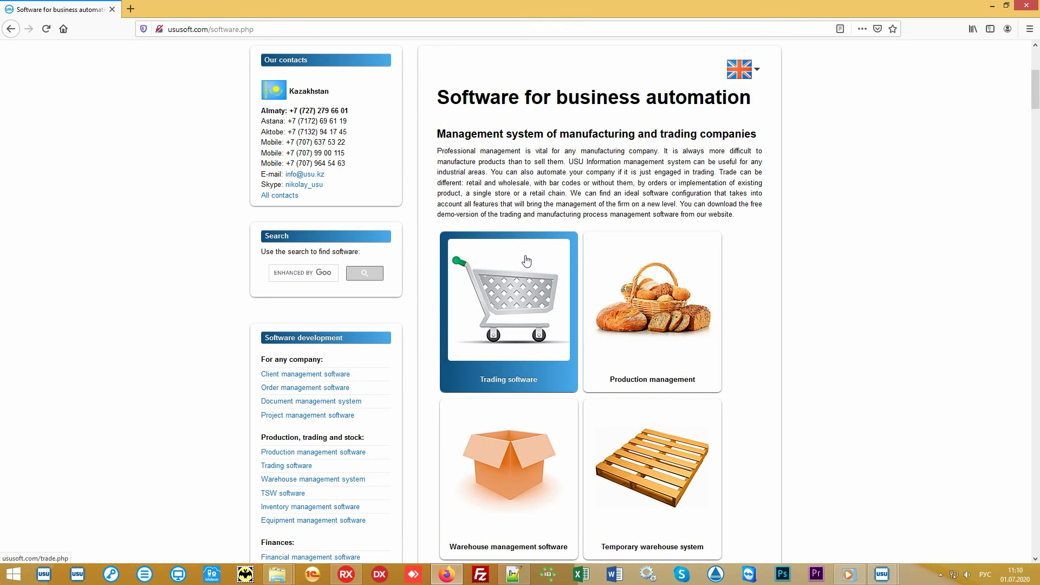
- Open the Price page on the ususoft.com website in the browser and set its currency to US dollar - USD
{"action": "scroll", "coordinate": [525, 260], "scroll_direction": "up", "scroll_amount": 5}
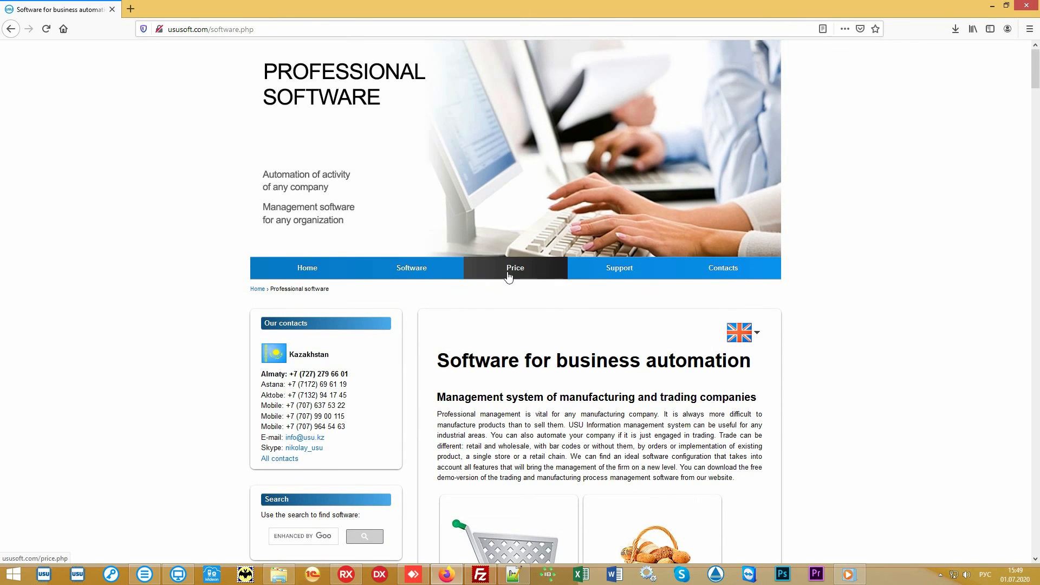
{"action": "left_click", "coordinate": [508, 277]}
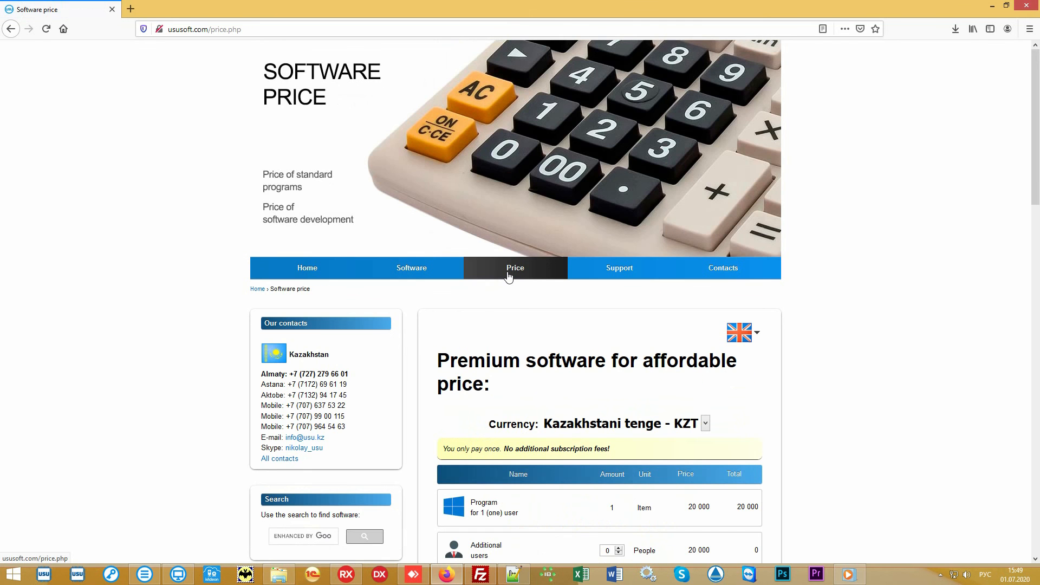
{"action": "scroll", "coordinate": [862, 353], "scroll_direction": "down", "scroll_amount": 5}
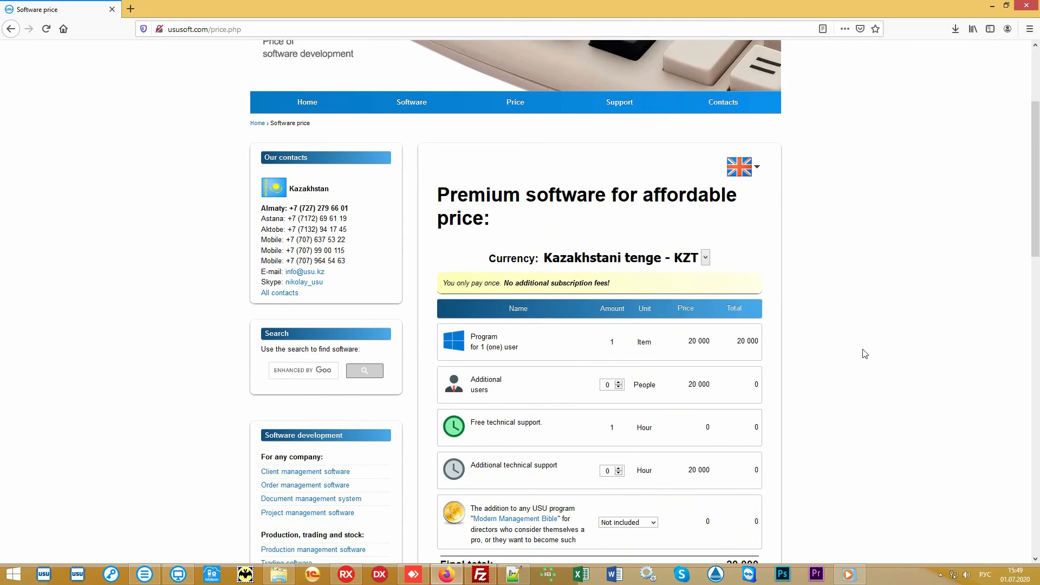
{"action": "left_click", "coordinate": [705, 147]}
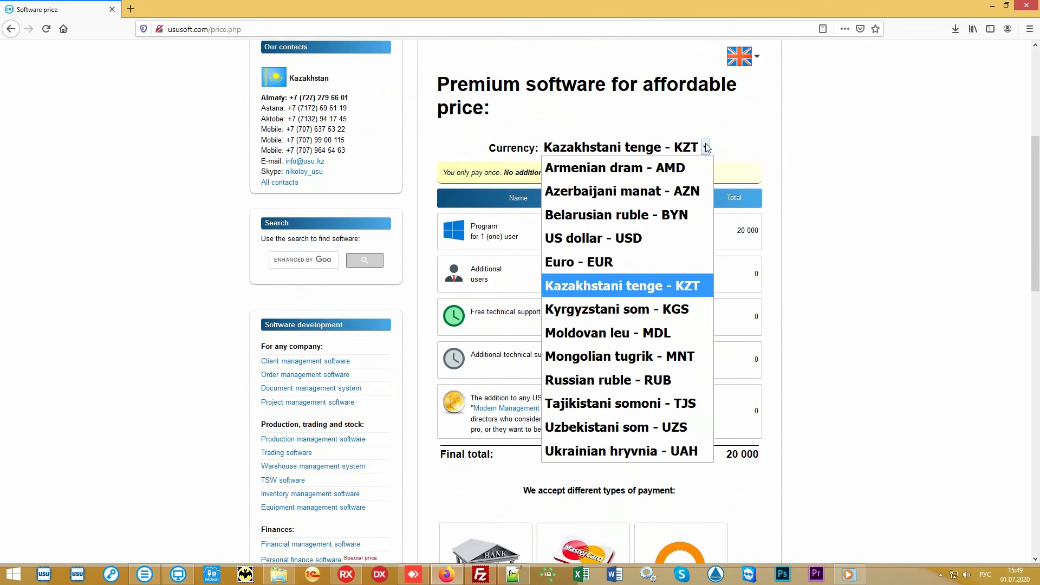
{"action": "left_click", "coordinate": [638, 245]}
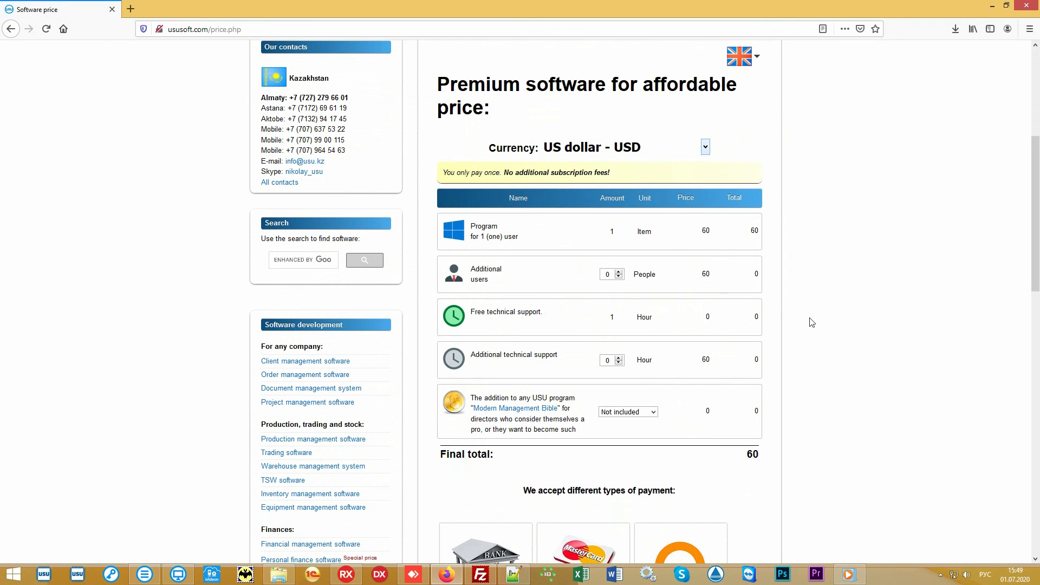
- Highlight the final total on the software price list, clear the highlight, and view the accepted payment types
{"action": "left_click_drag", "start_coordinate": [741, 458], "coordinate": [763, 458]}
{"action": "left_click", "coordinate": [723, 458]}
{"action": "scroll", "coordinate": [884, 284], "scroll_direction": "down", "scroll_amount": 2}
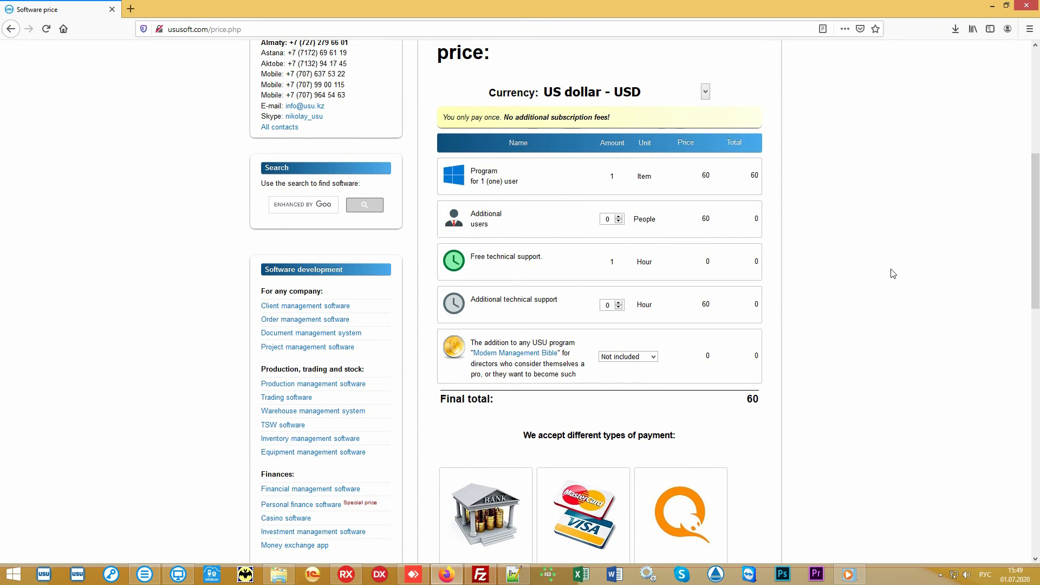
- Open the website's Contacts page and look through the contact details listed for each country
{"action": "scroll", "coordinate": [892, 273], "scroll_direction": "up", "scroll_amount": 10}
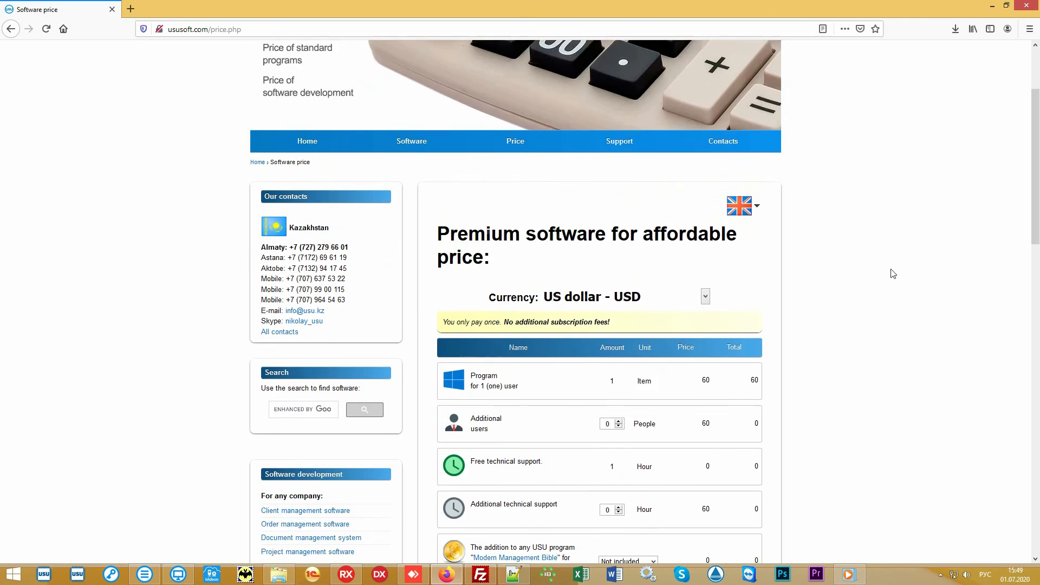
{"action": "left_click", "coordinate": [739, 271]}
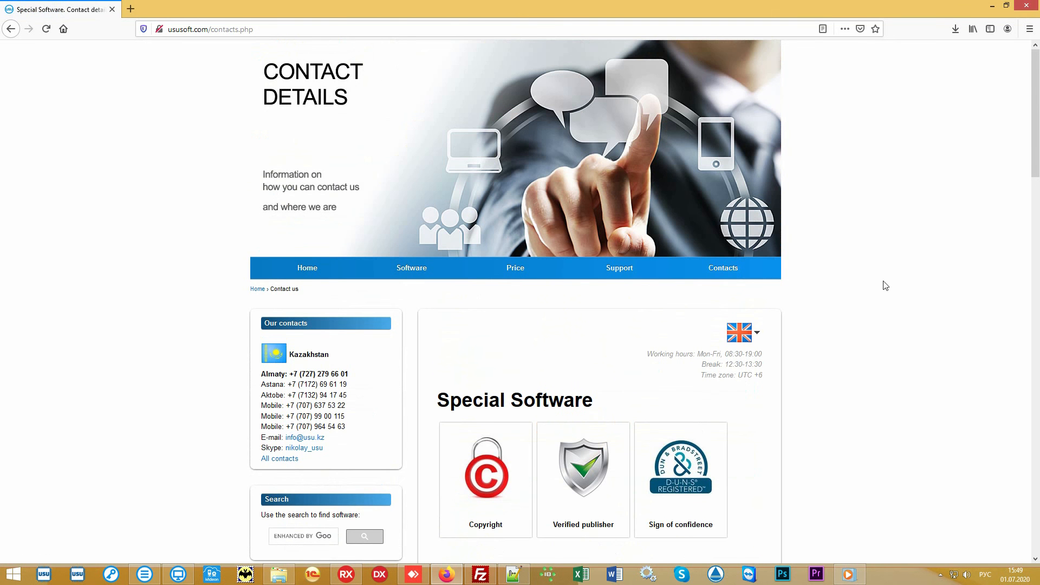
{"action": "scroll", "coordinate": [886, 286], "scroll_direction": "down", "scroll_amount": 7}
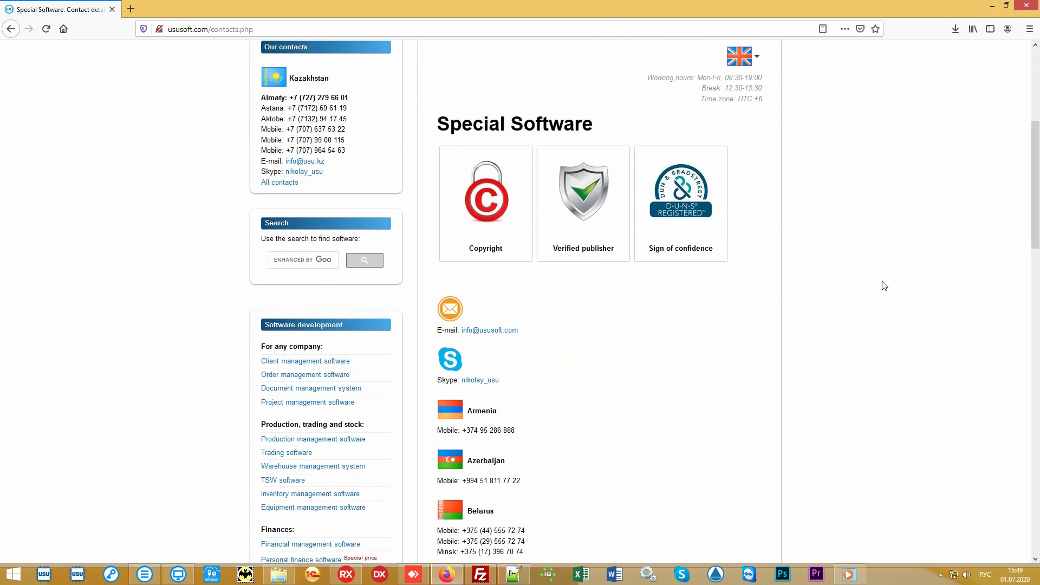
{"action": "scroll", "coordinate": [882, 286], "scroll_direction": "down", "scroll_amount": 5}
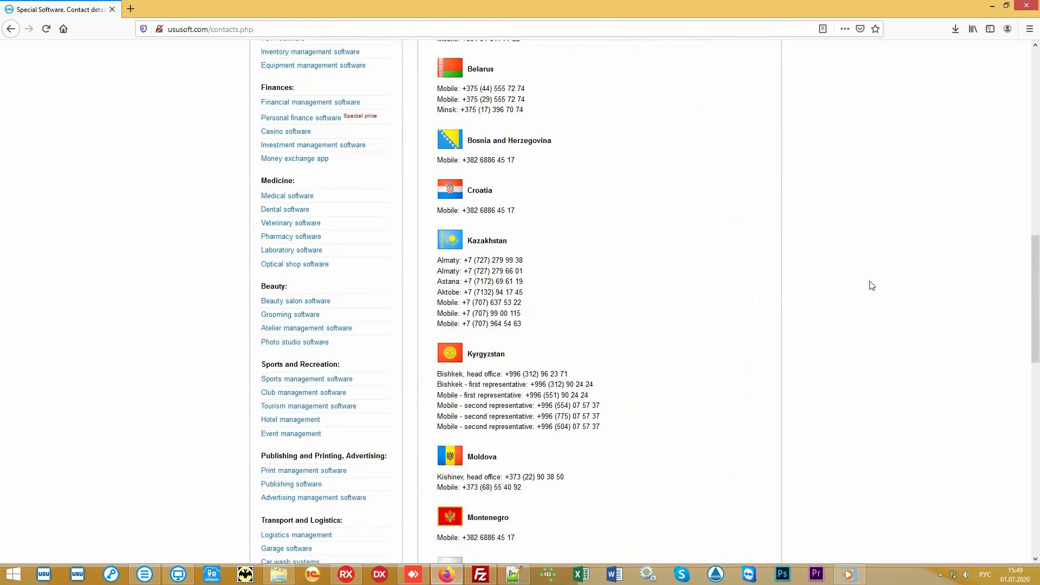
{"action": "scroll", "coordinate": [871, 285], "scroll_direction": "down", "scroll_amount": 5}
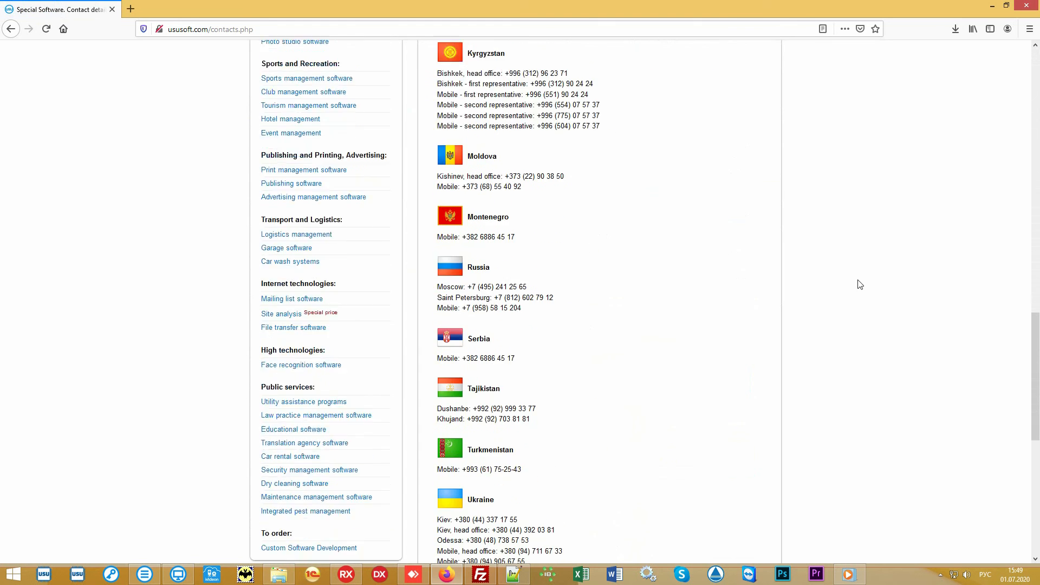
{"action": "scroll", "coordinate": [860, 282], "scroll_direction": "down", "scroll_amount": 3}
{"action": "scroll", "coordinate": [861, 282], "scroll_direction": "up", "scroll_amount": 4}
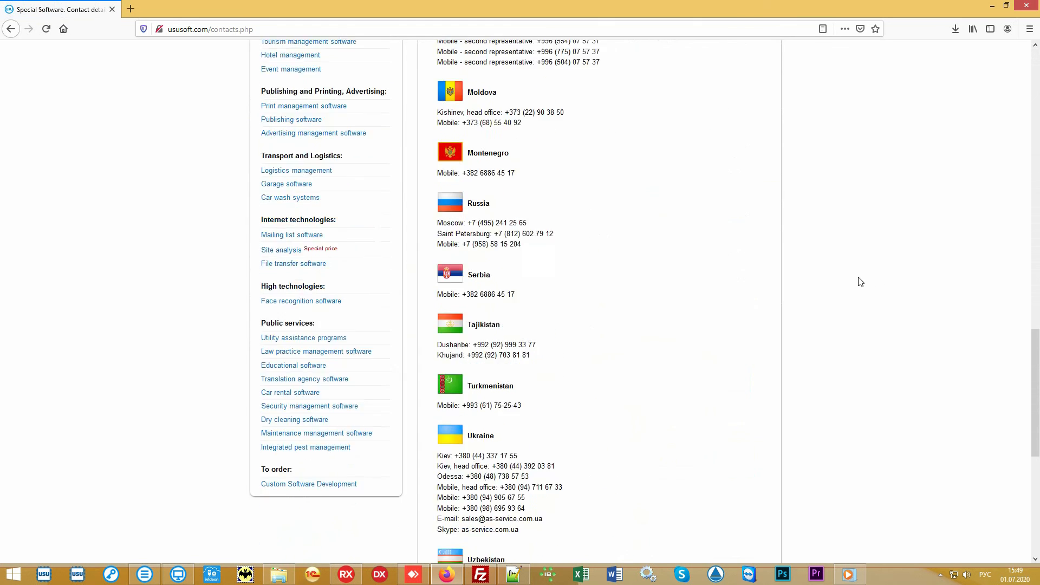
{"action": "scroll", "coordinate": [861, 282], "scroll_direction": "up", "scroll_amount": 10}
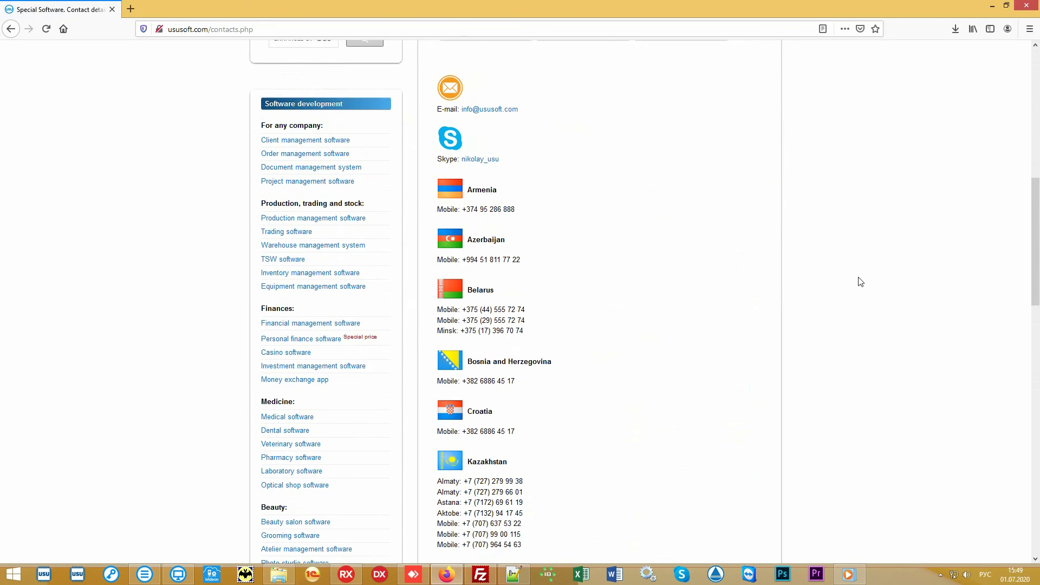
{"action": "scroll", "coordinate": [861, 282], "scroll_direction": "up", "scroll_amount": 7}
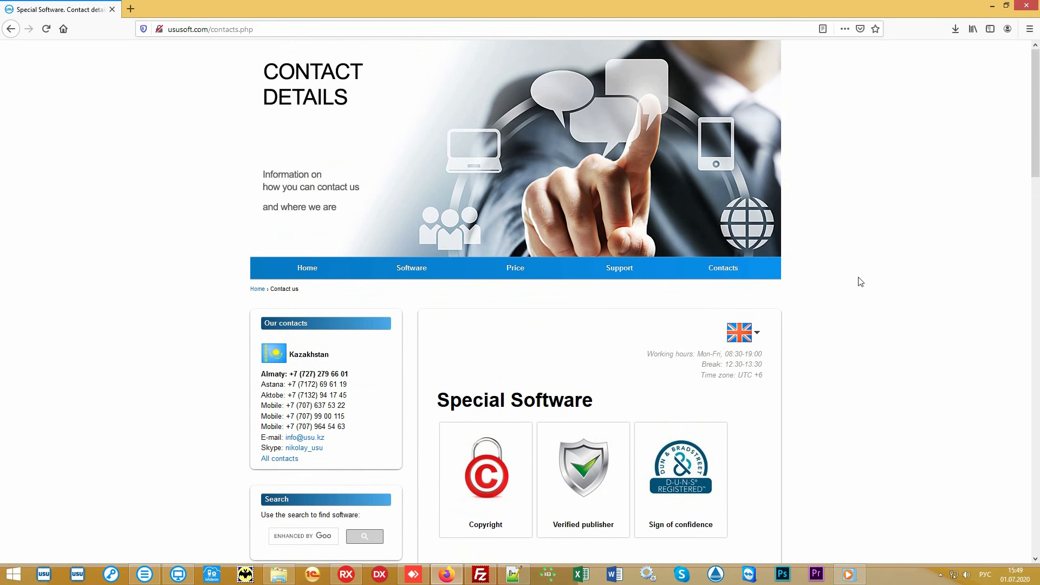